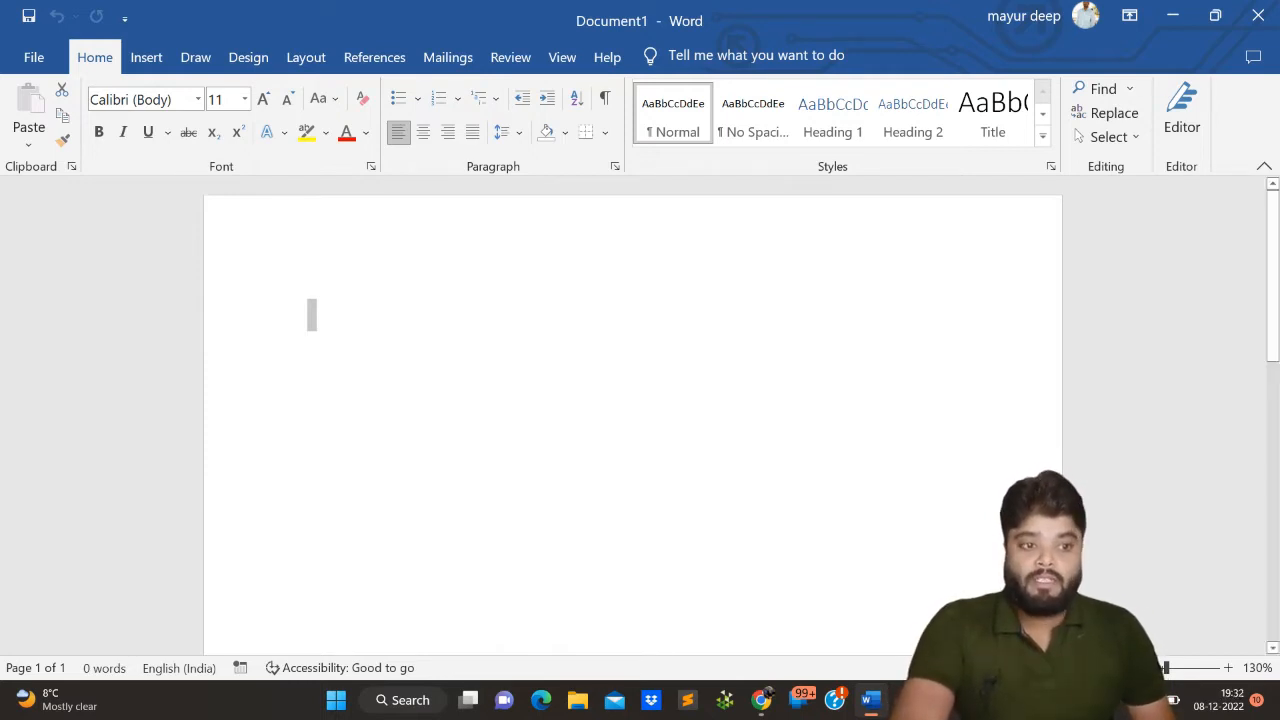
scroll(311, 314, "down", 8)
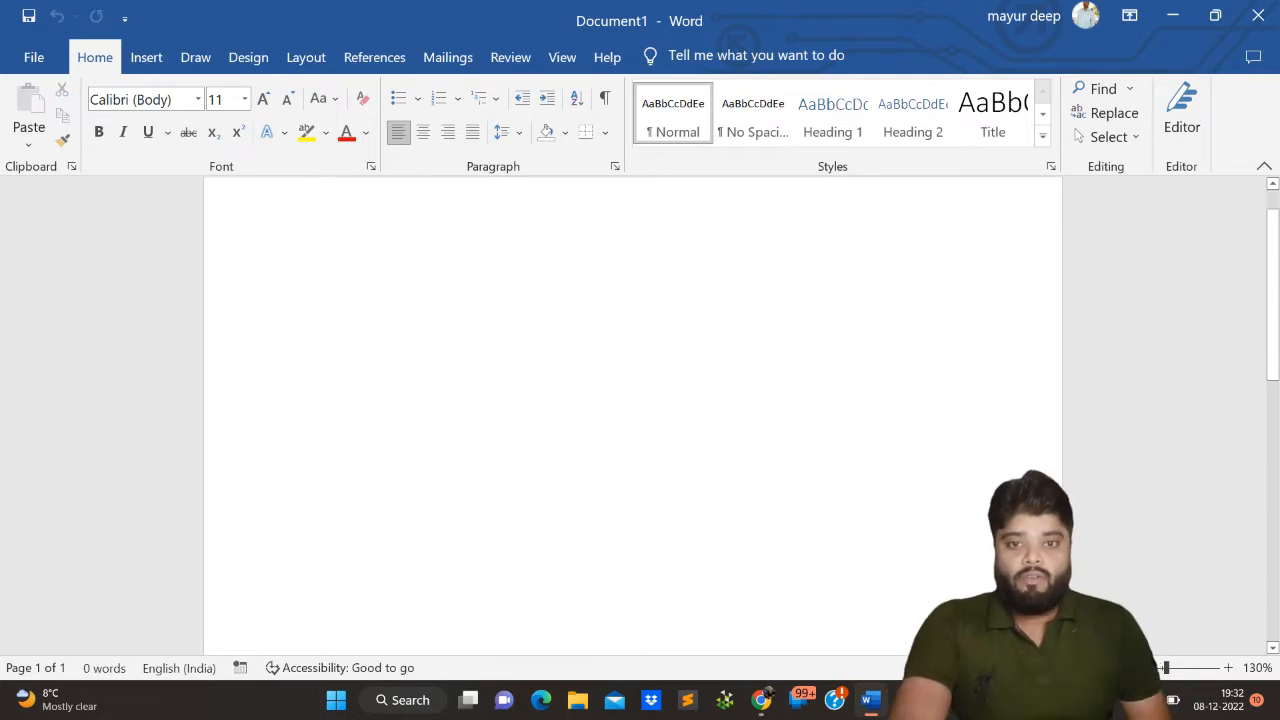
scroll(632, 415, "up", 8)
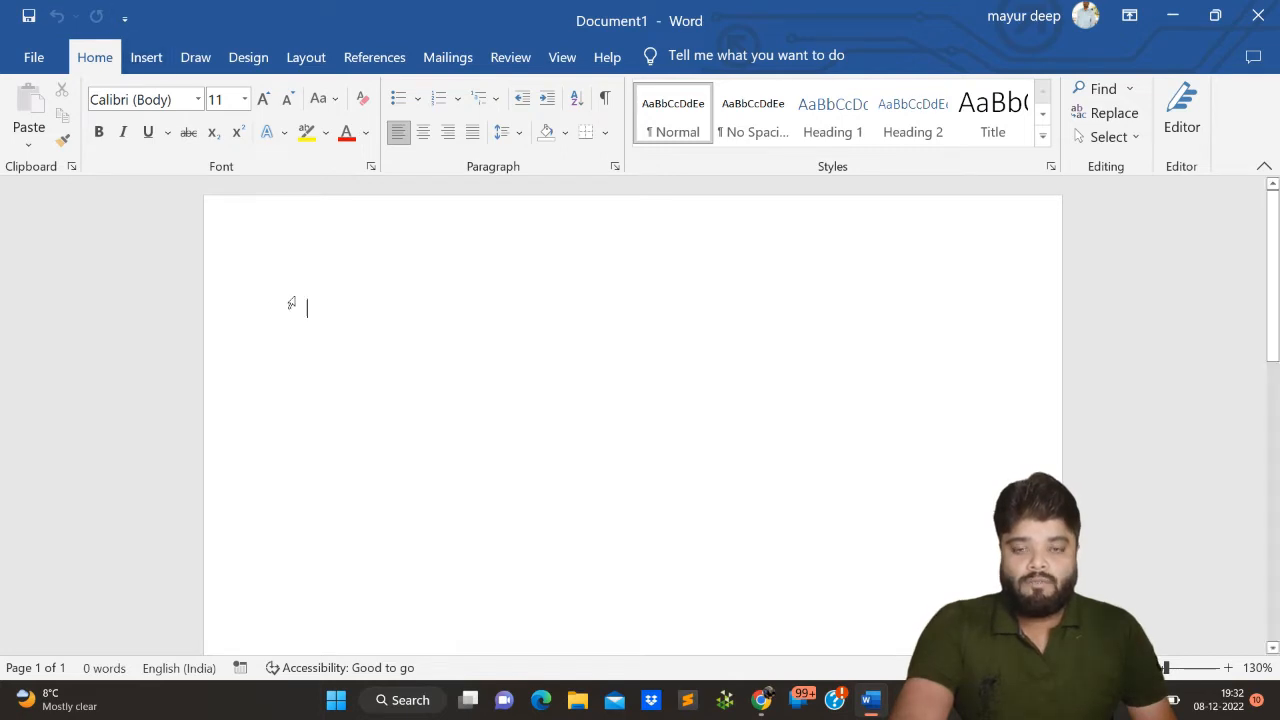
left_click(306, 60)
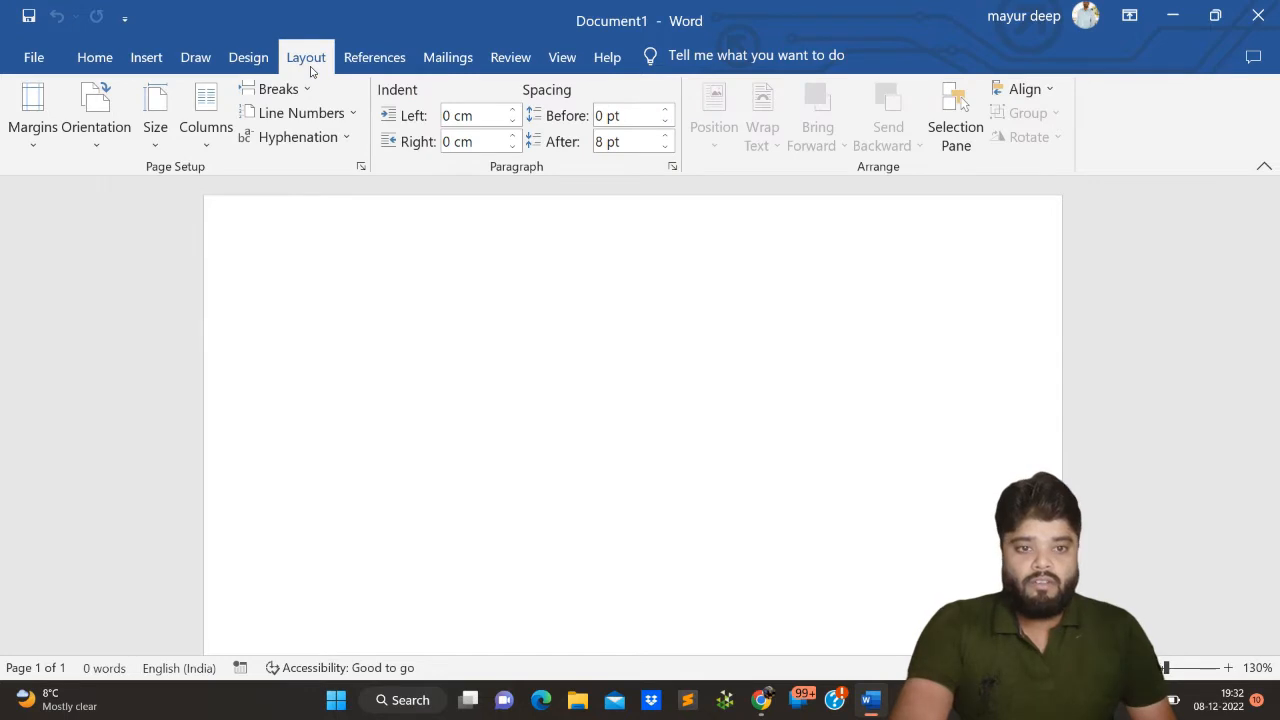
left_click(214, 211)
left_click(280, 248)
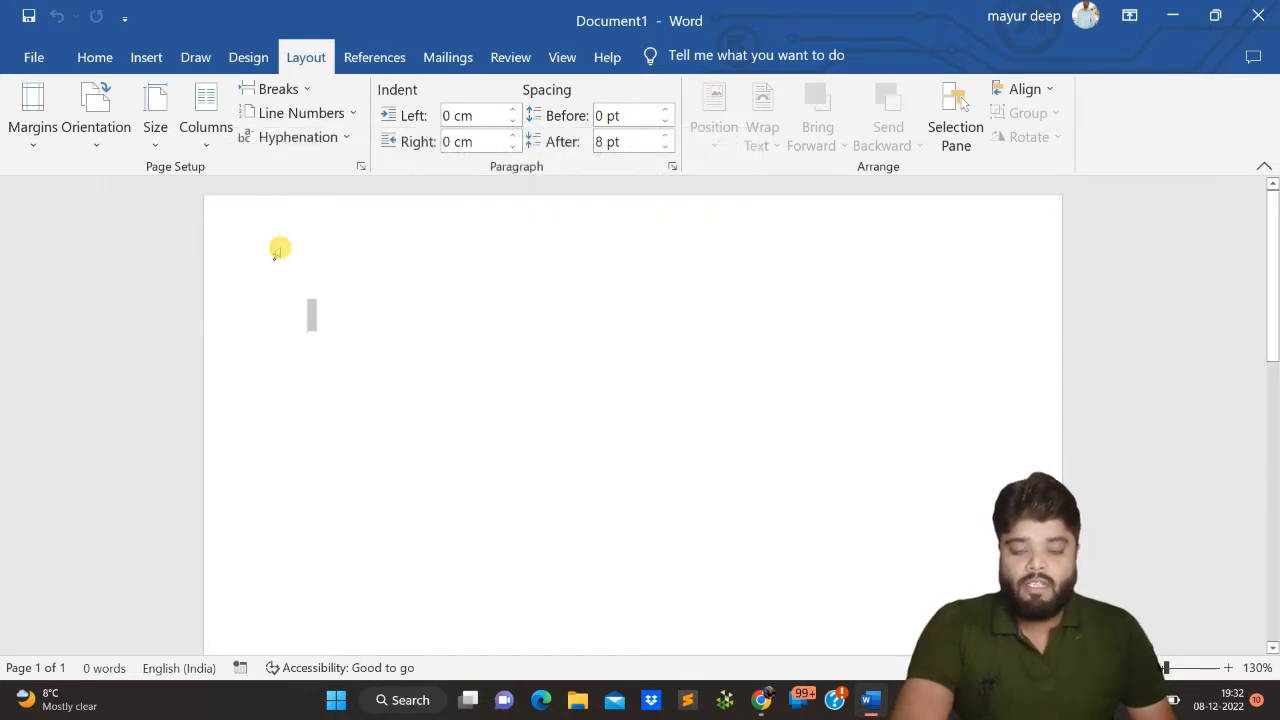
left_click(249, 214)
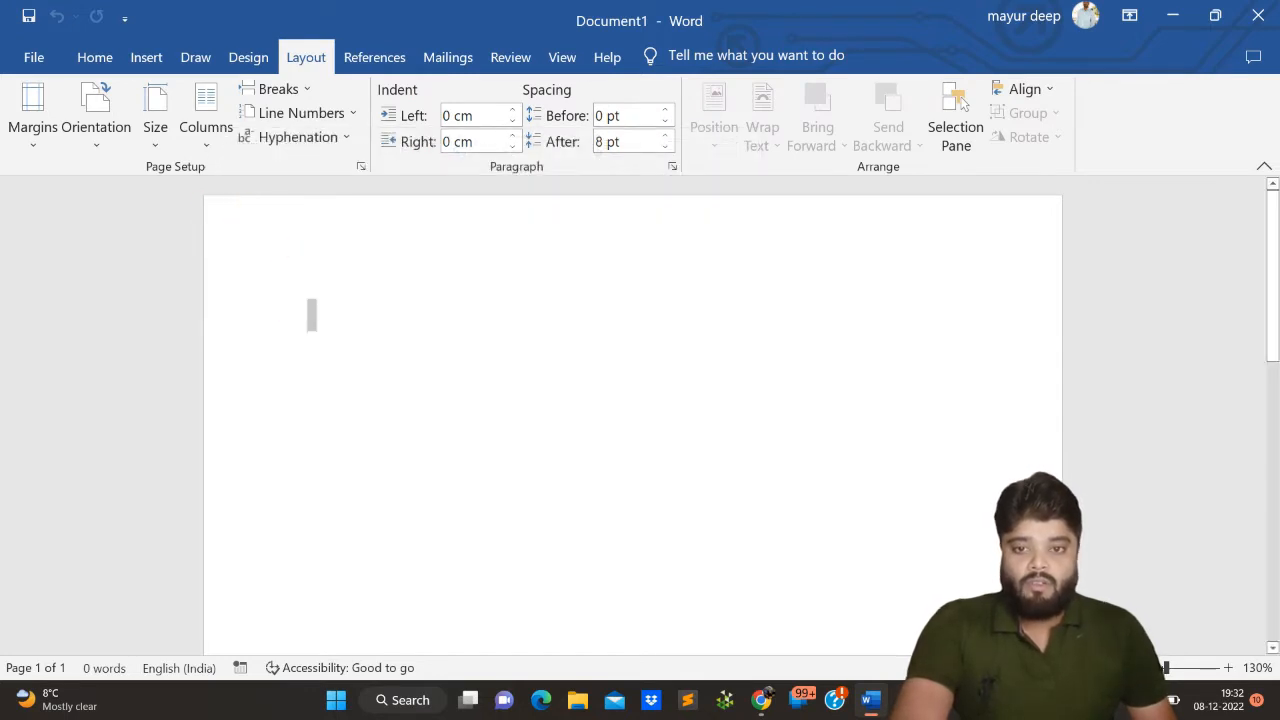
left_click(262, 222)
left_click(286, 238)
left_click(294, 250)
left_click(320, 284)
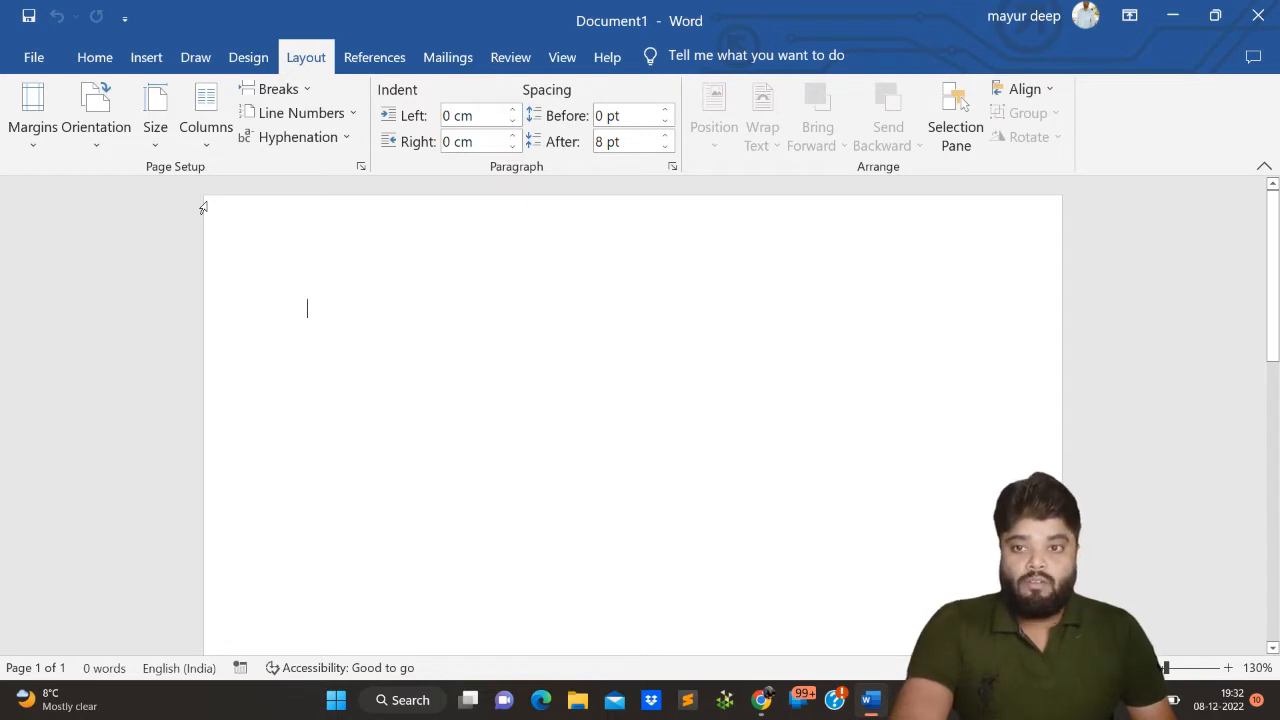
- Set custom page margins of 0 for the top, bottom, left and right of the whole document
left_click(44, 148)
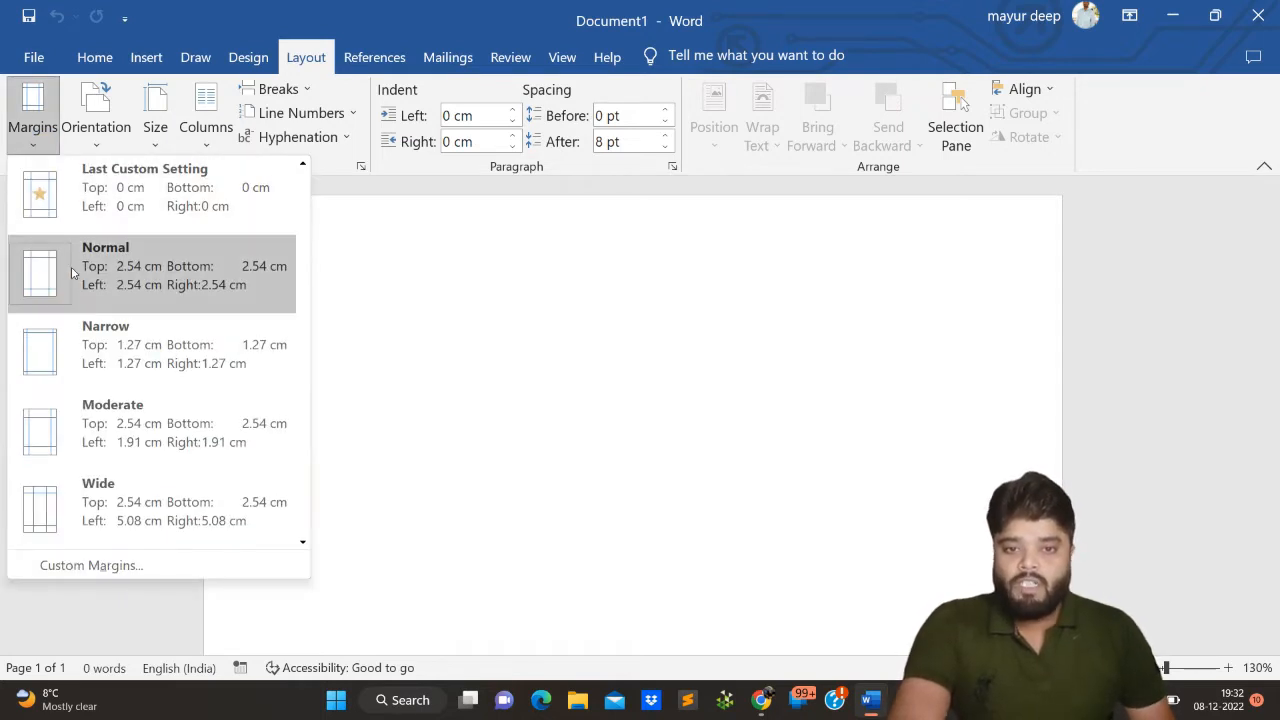
left_click(92, 566)
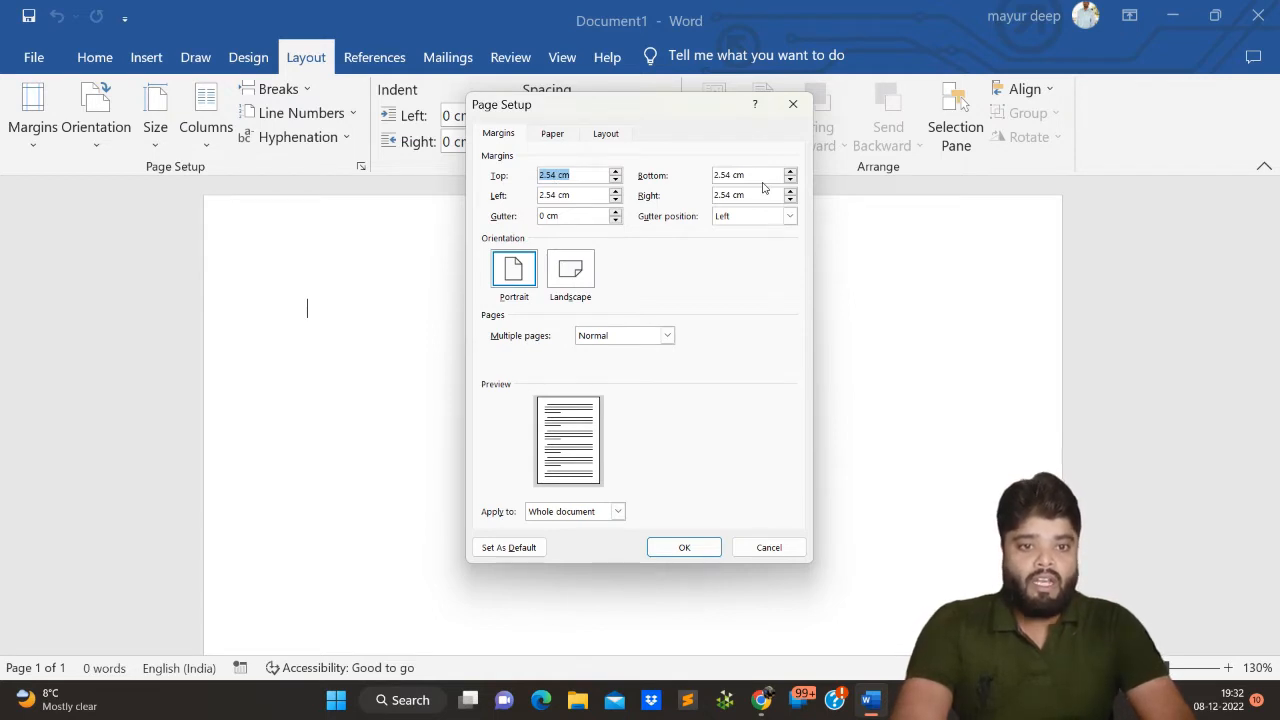
type("0")
key("Tab")
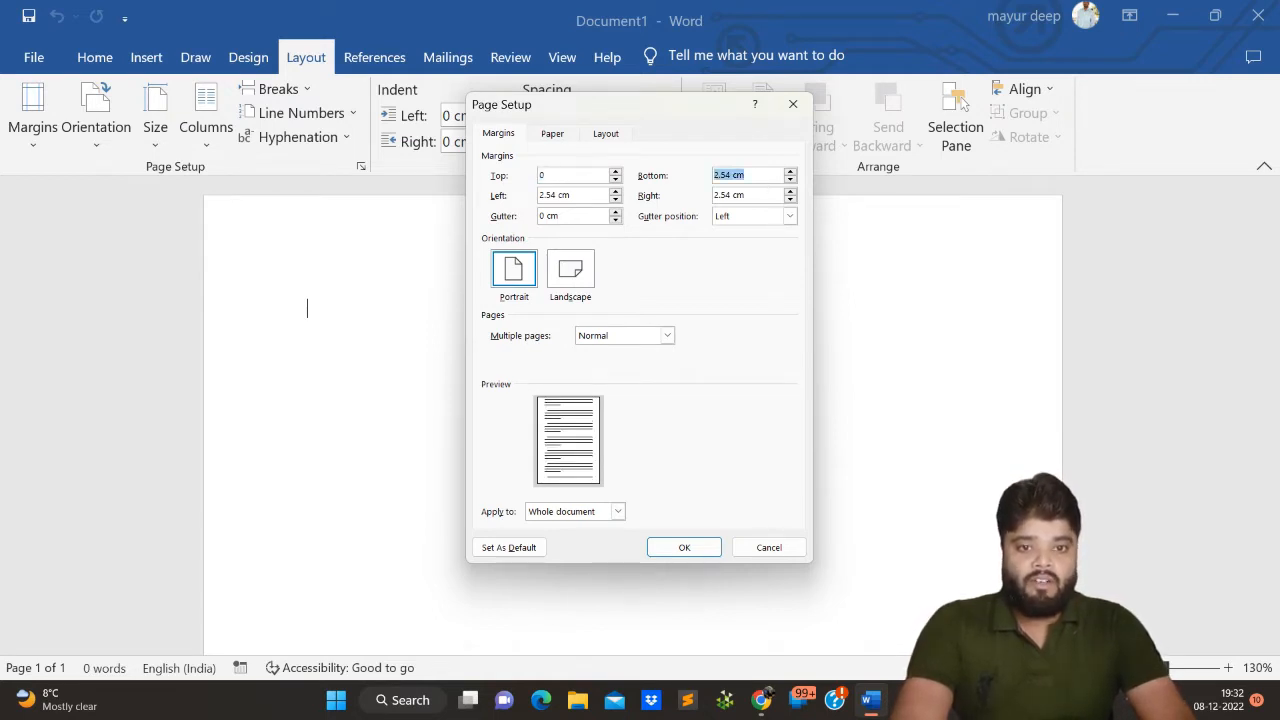
type("0")
key("Tab")
type("0")
key("Tab")
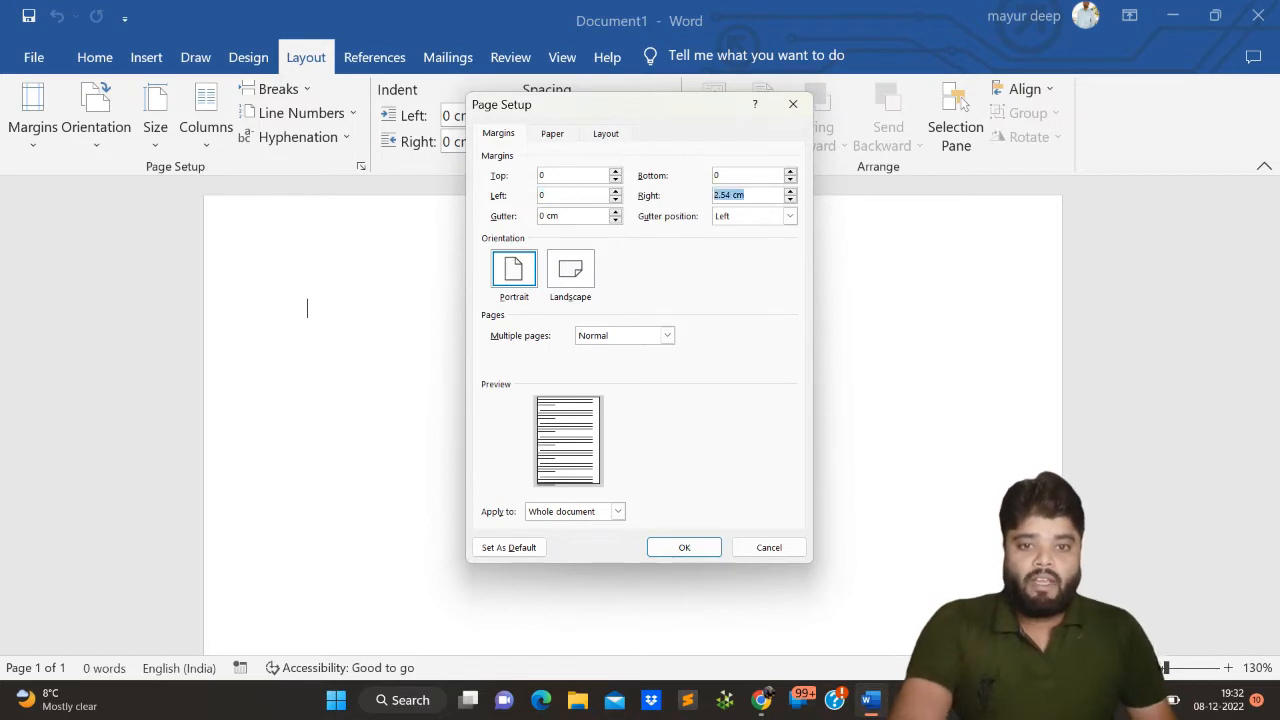
type("0")
key("Tab")
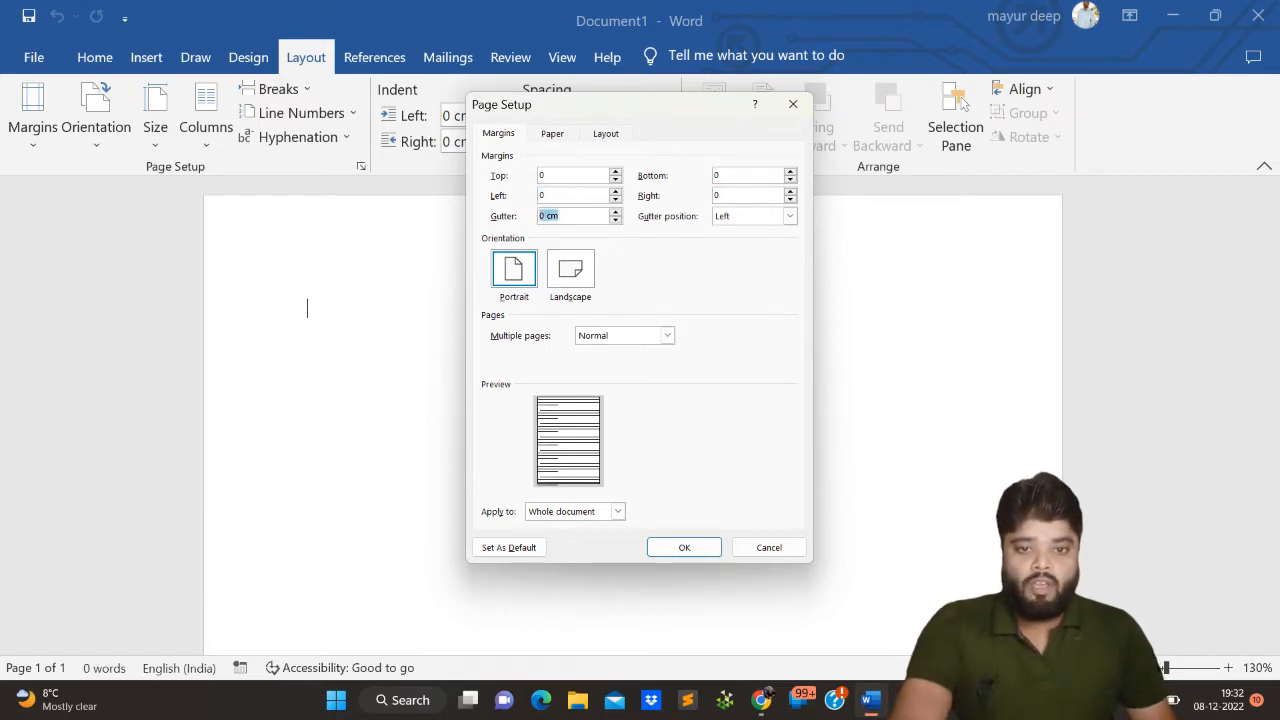
left_click(683, 548)
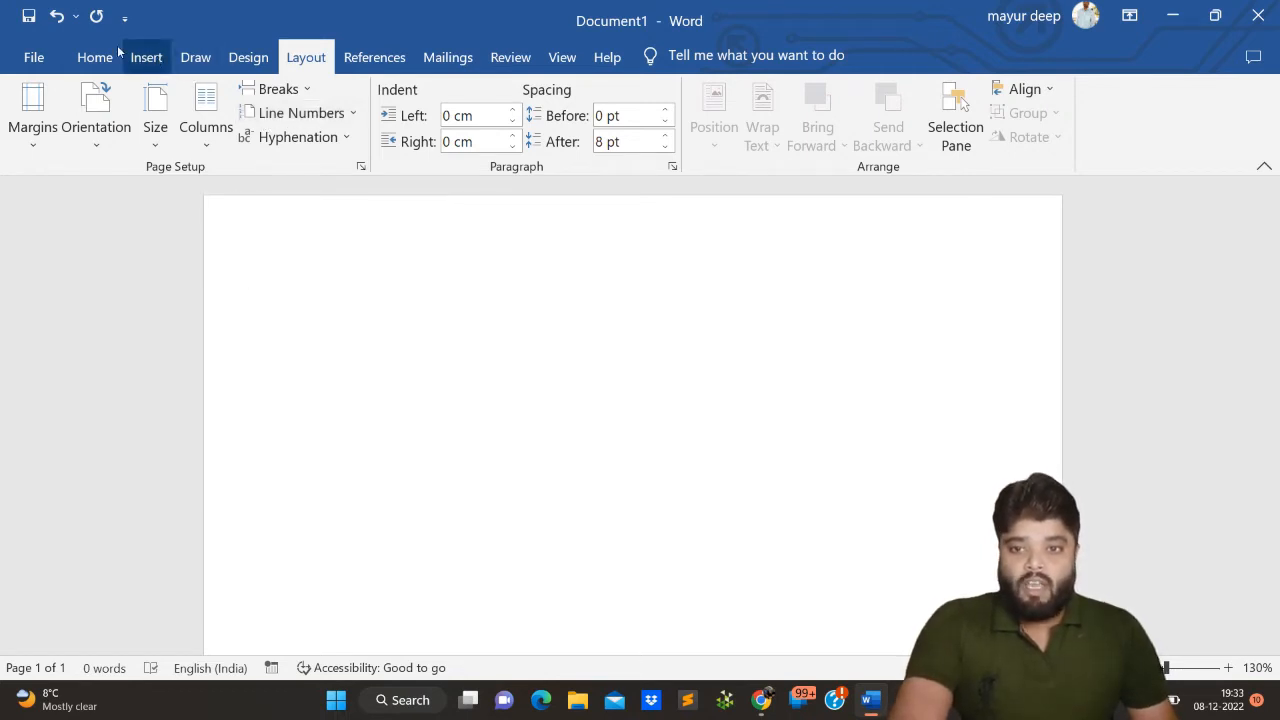
- Insert a table with two columns and one row at the start of the page
left_click(150, 60)
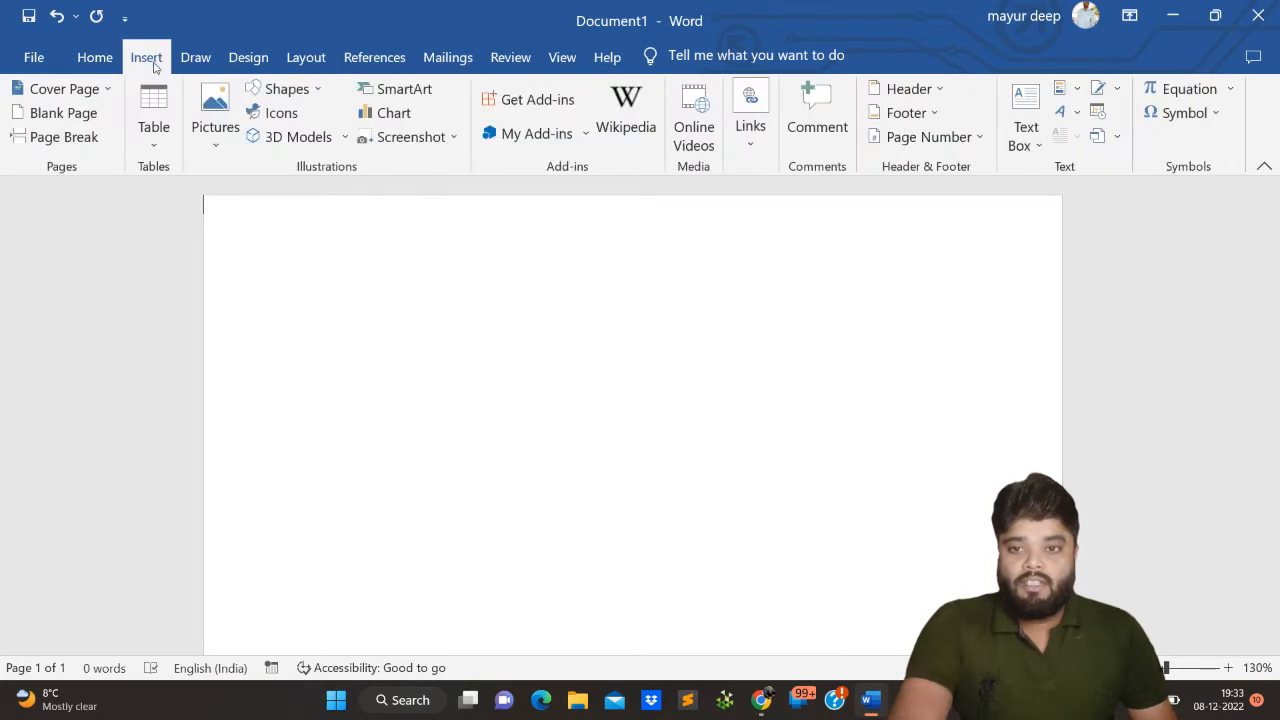
left_click(158, 150)
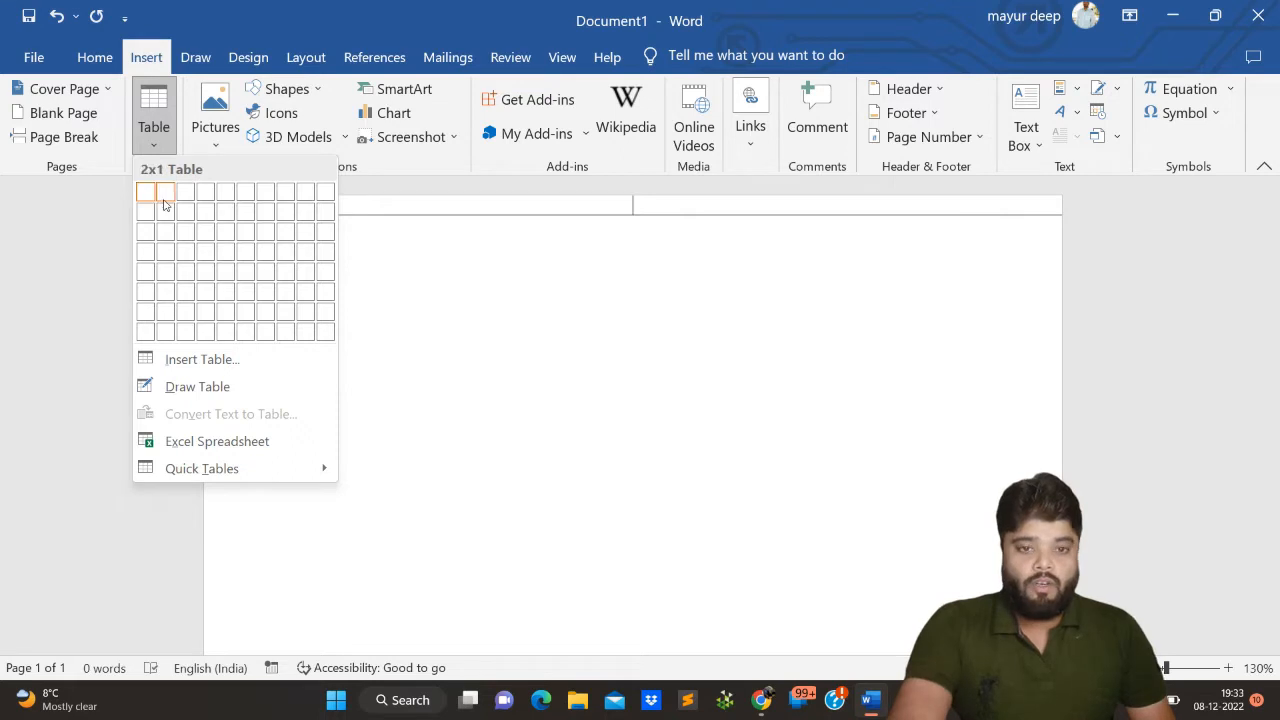
left_click(168, 191)
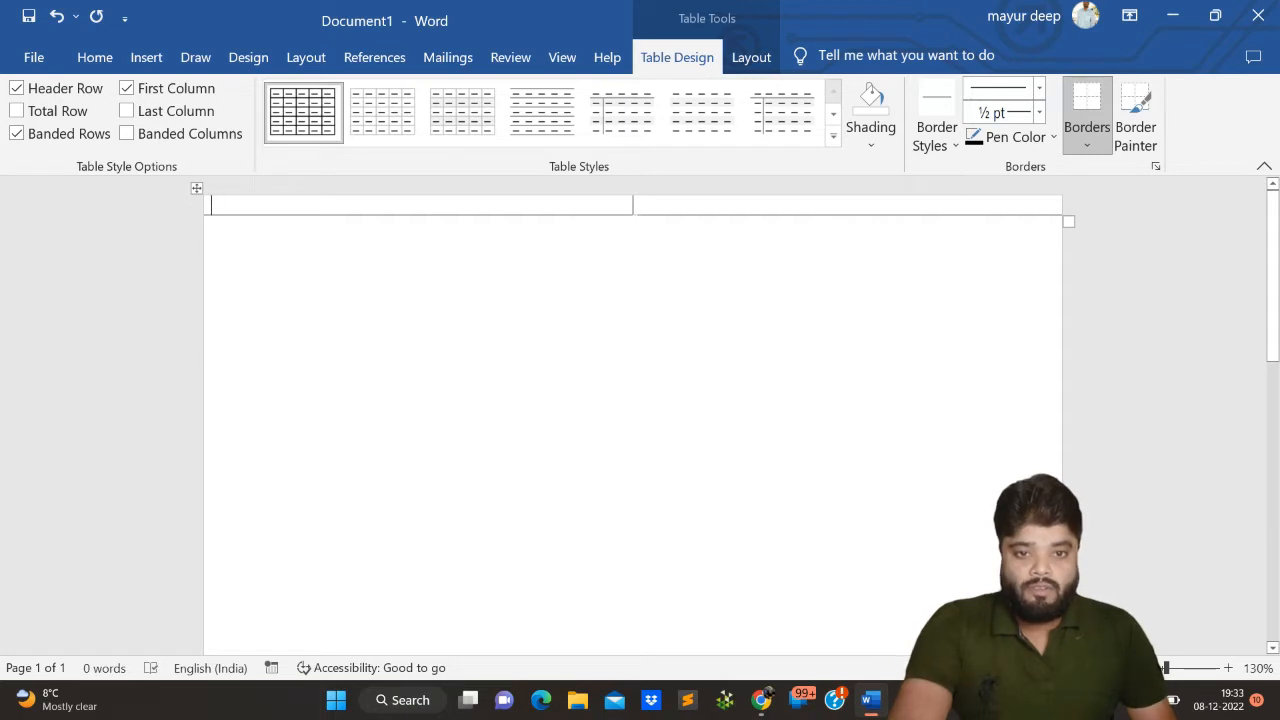
- Narrow the table's first column to about 3 cm and make its single row much taller as a header area
left_click_drag(631, 207, 322, 209)
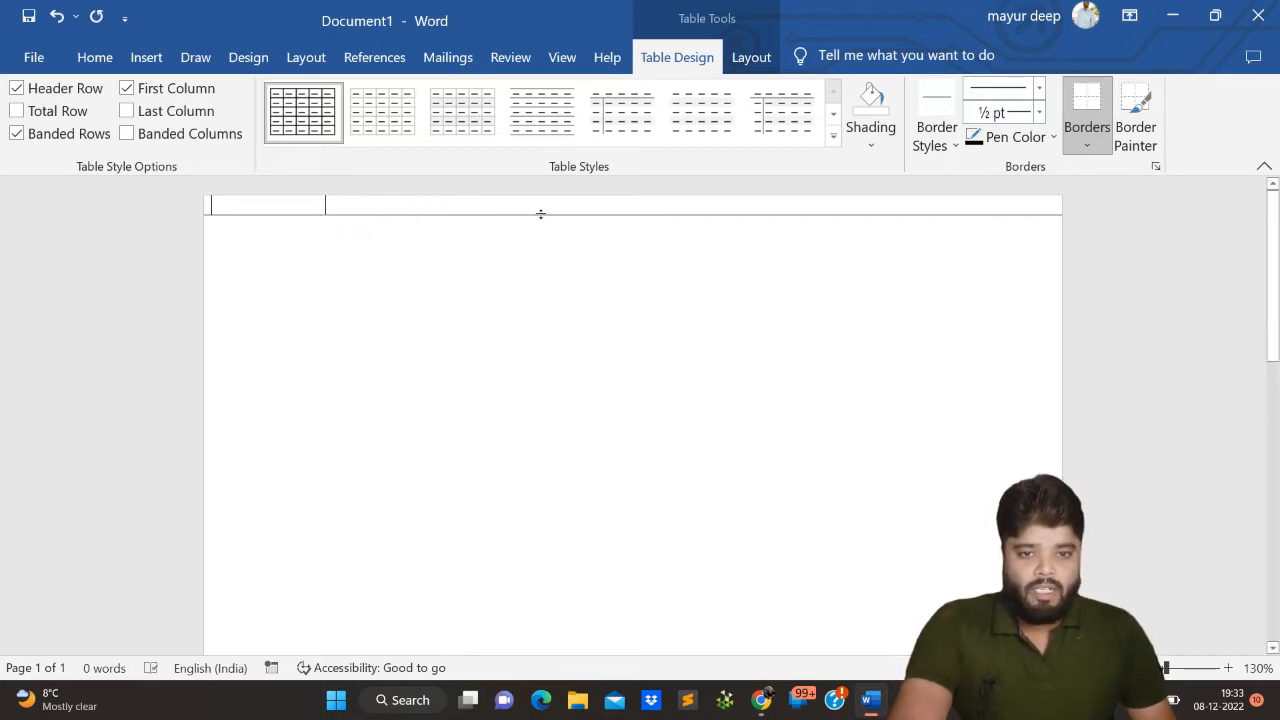
left_click_drag(540, 213, 549, 307)
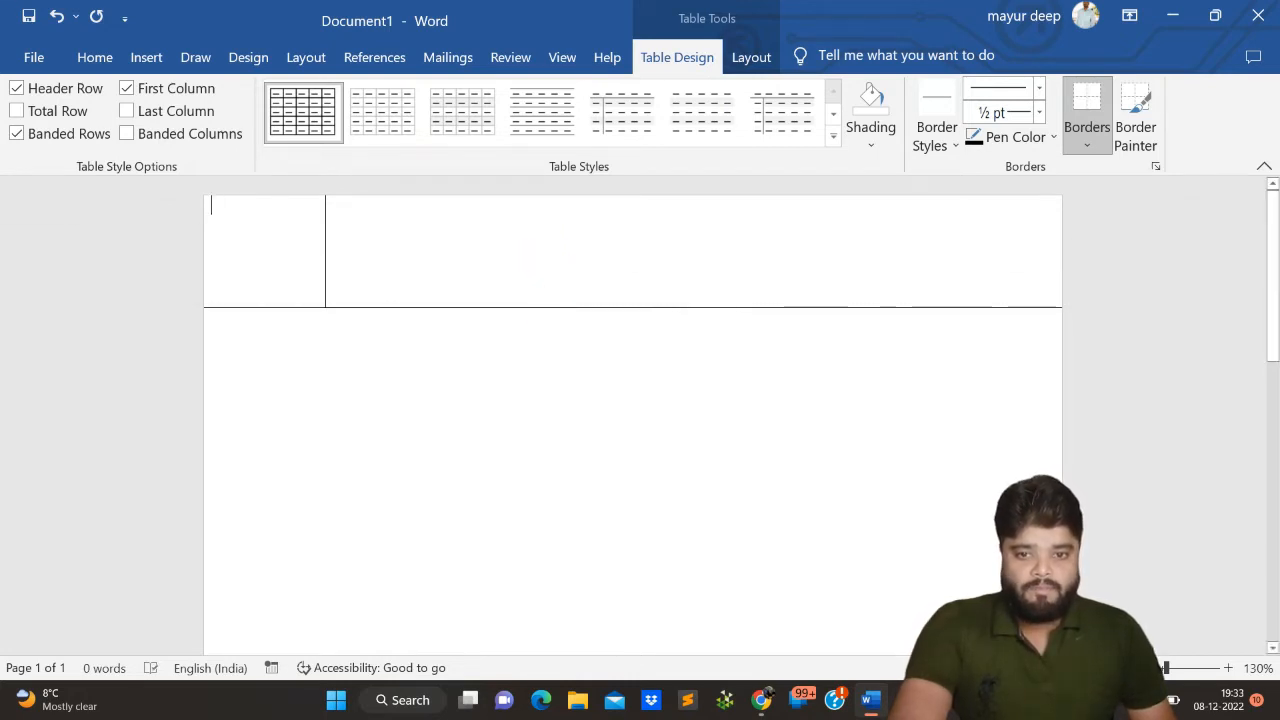
left_click(585, 307)
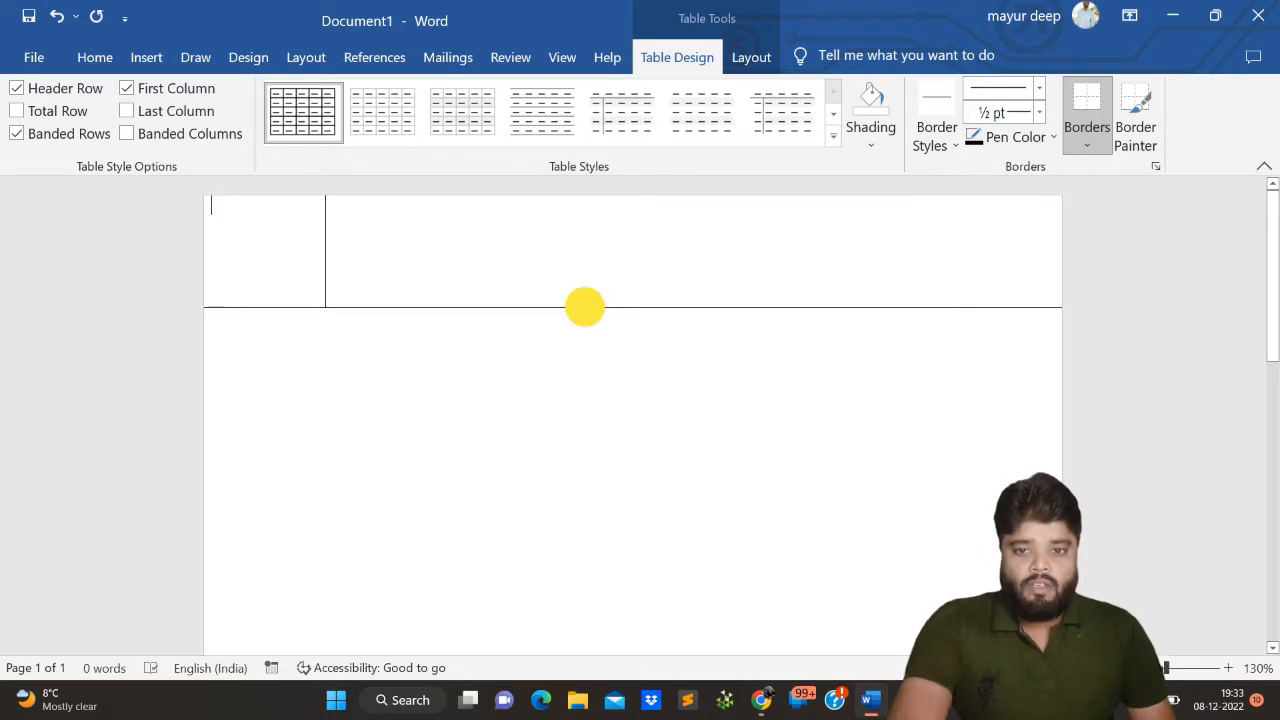
left_click_drag(585, 307, 585, 317)
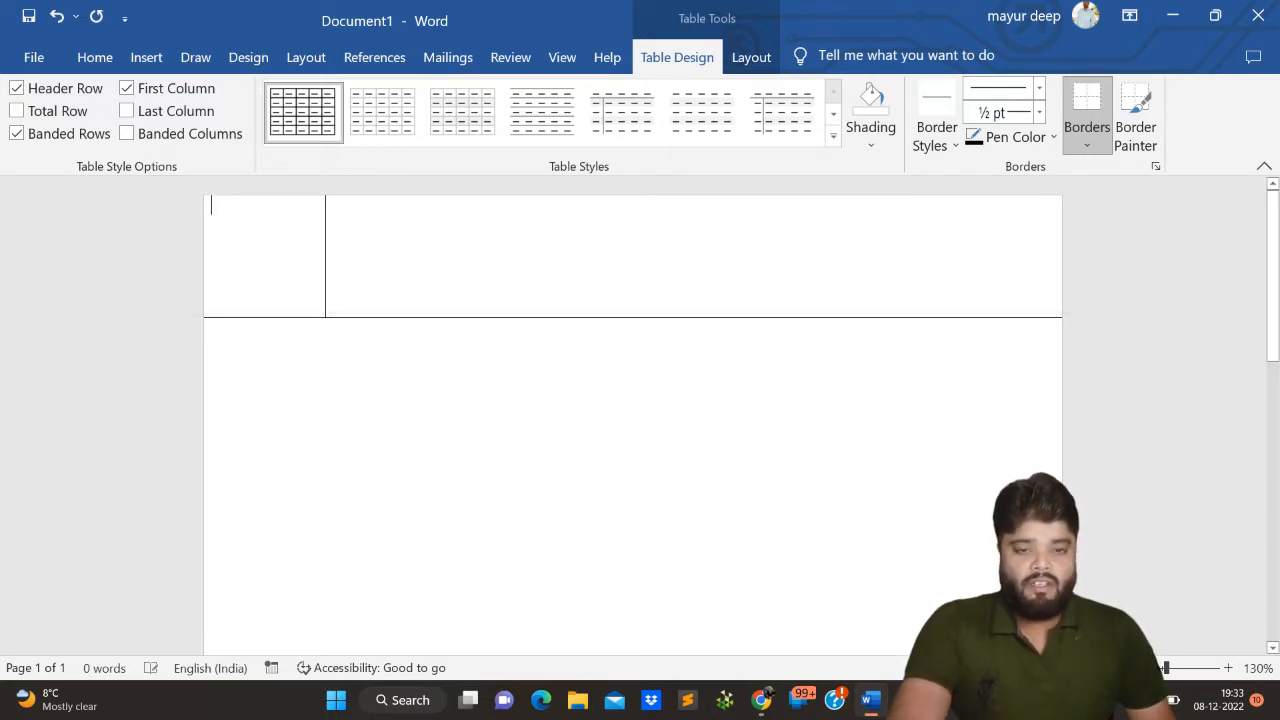
- Undo the last edit and add a second row to the table after the header row's last cell
left_click(366, 286)
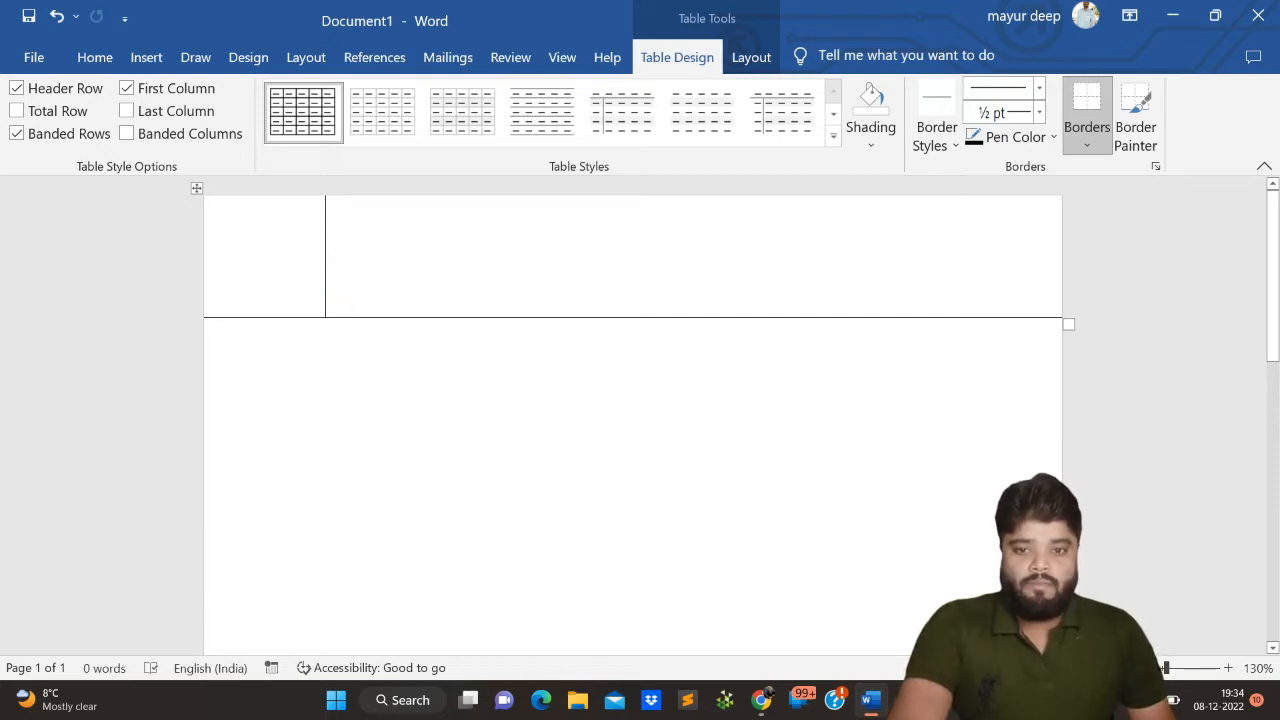
left_click(337, 307)
left_click(337, 306)
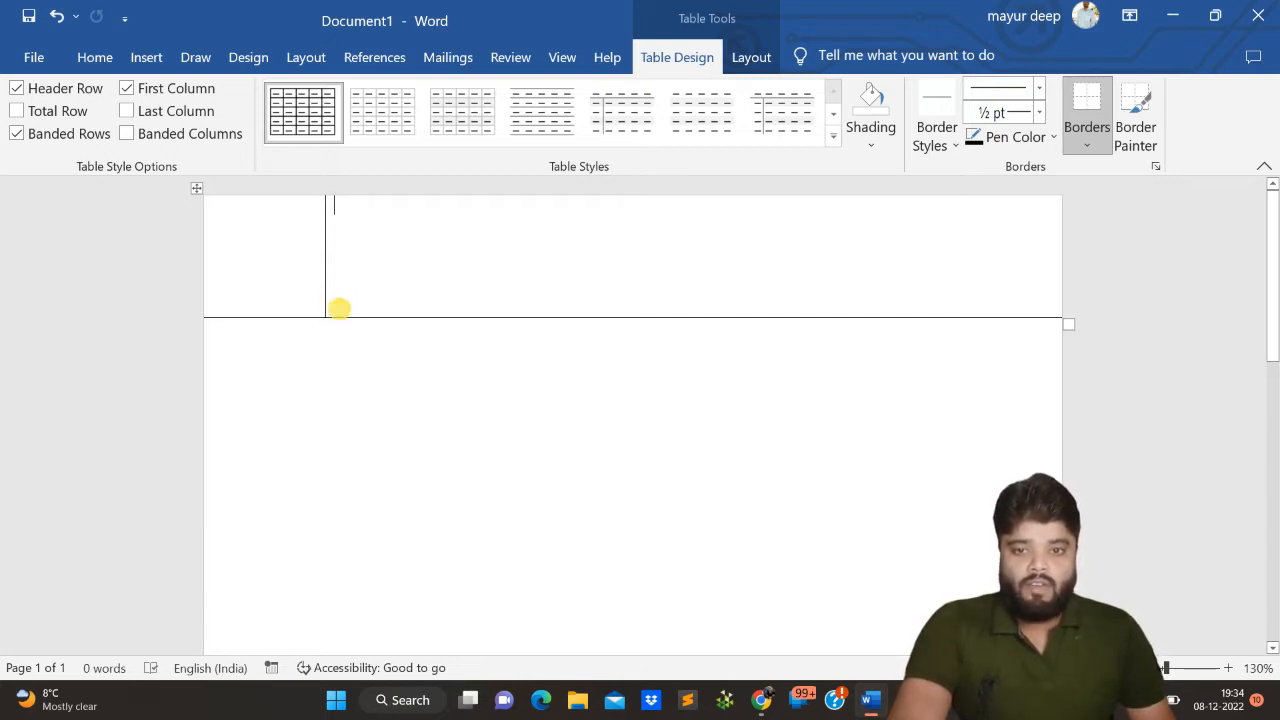
left_click(338, 308)
key("ctrl+z")
left_click(339, 308)
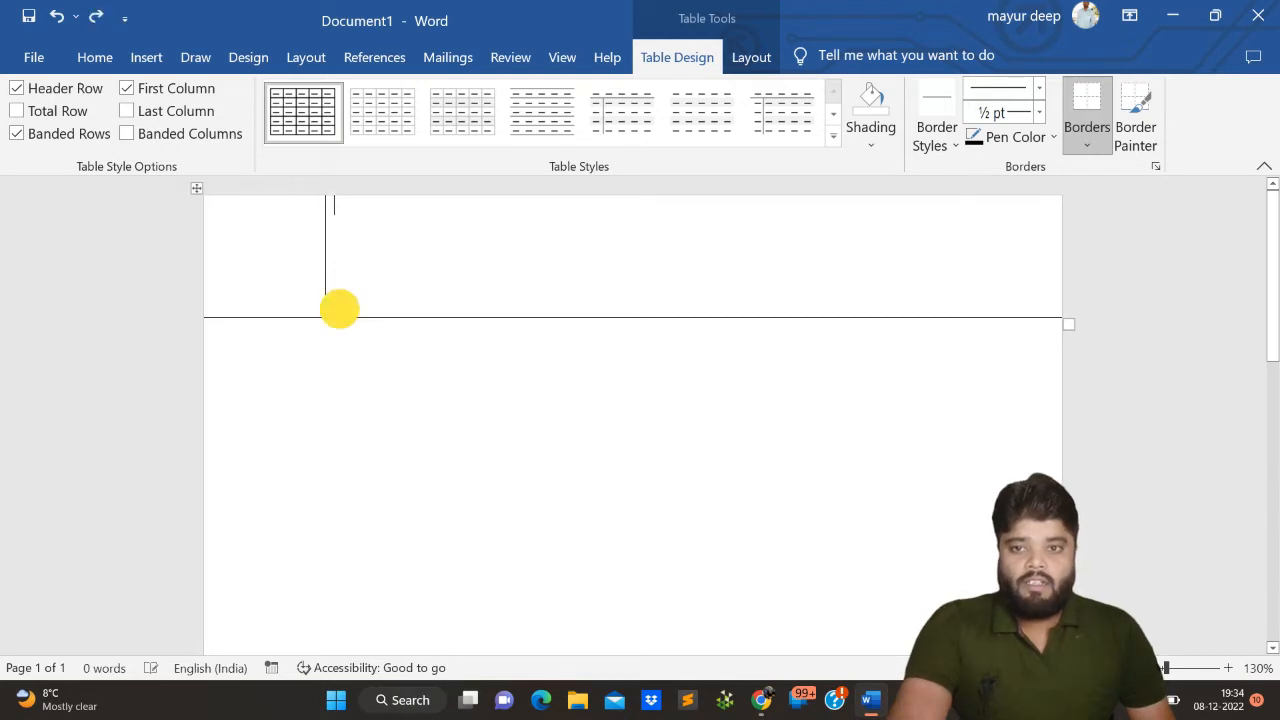
left_click(337, 288)
left_click(337, 297)
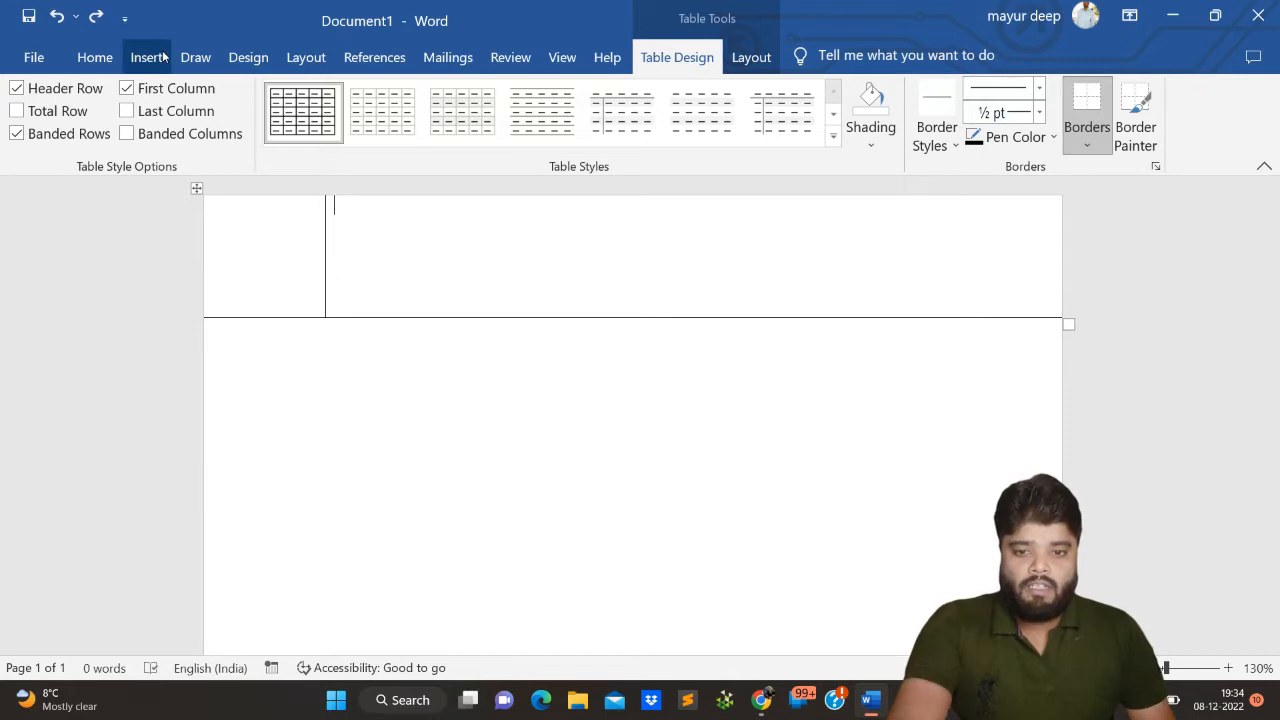
key("Tab")
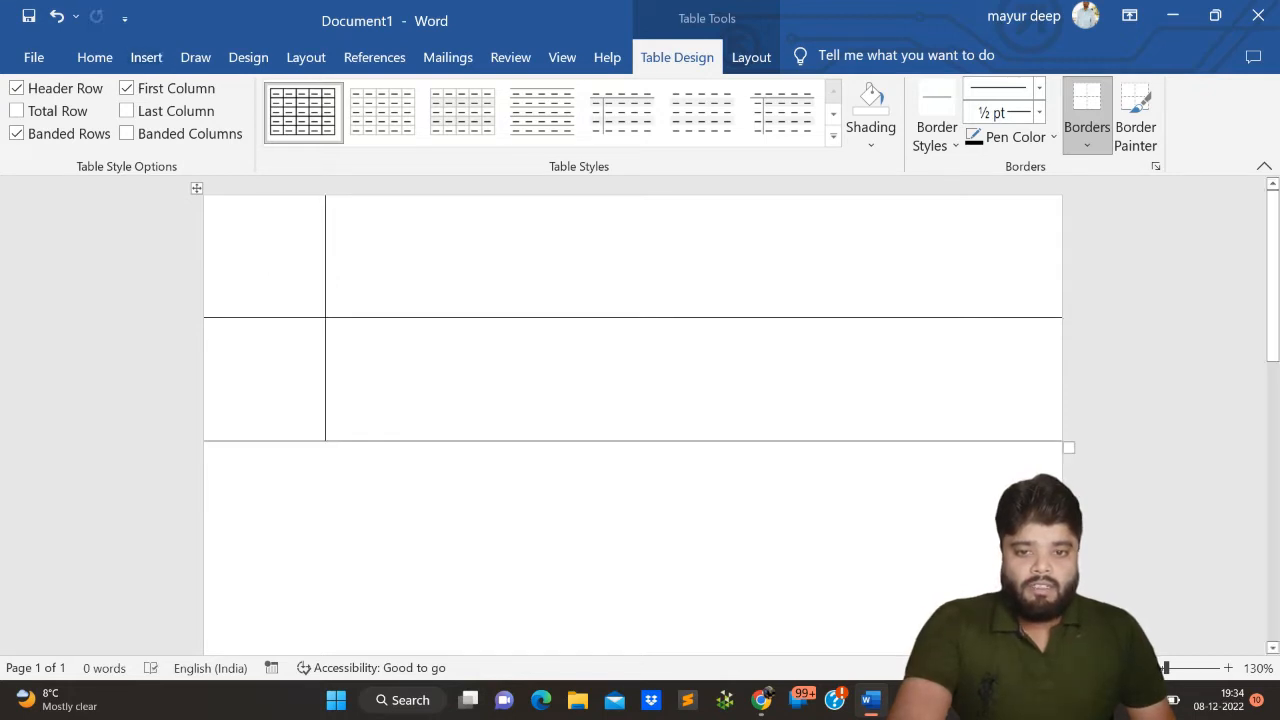
- Shrink the second table row and set its height to 0.35 cm
left_click_drag(410, 440, 419, 340)
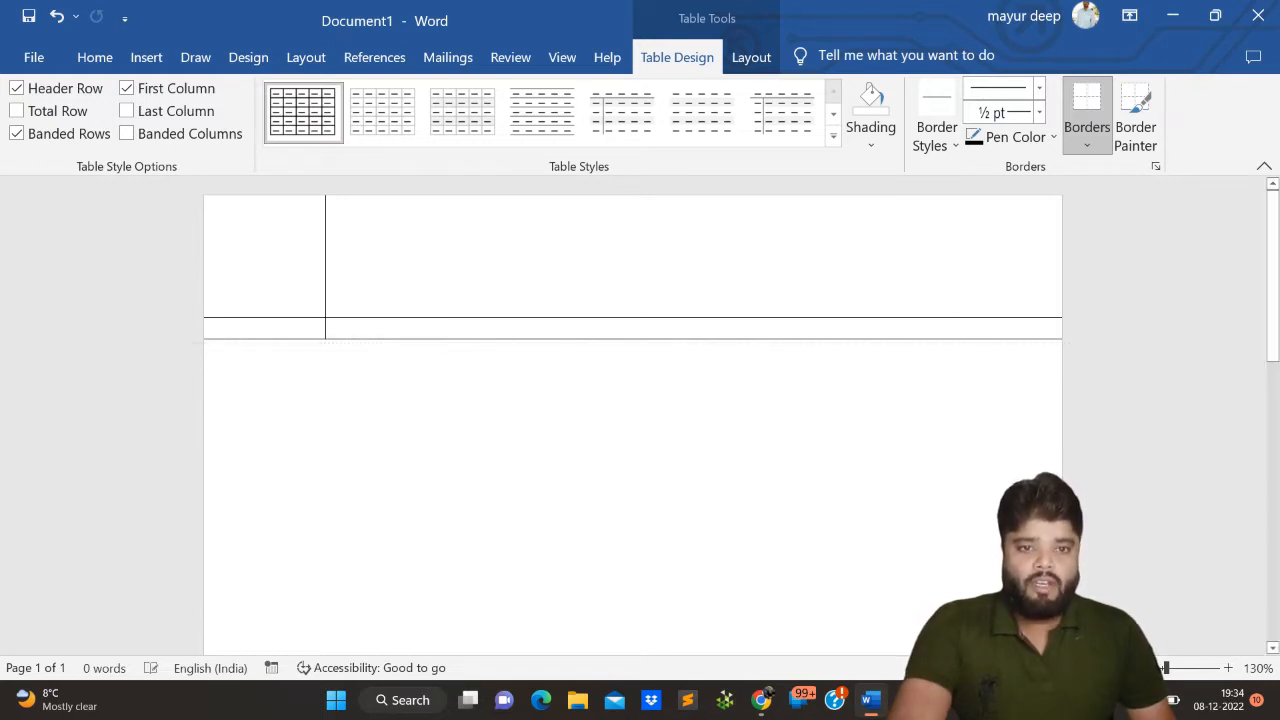
left_click(417, 329)
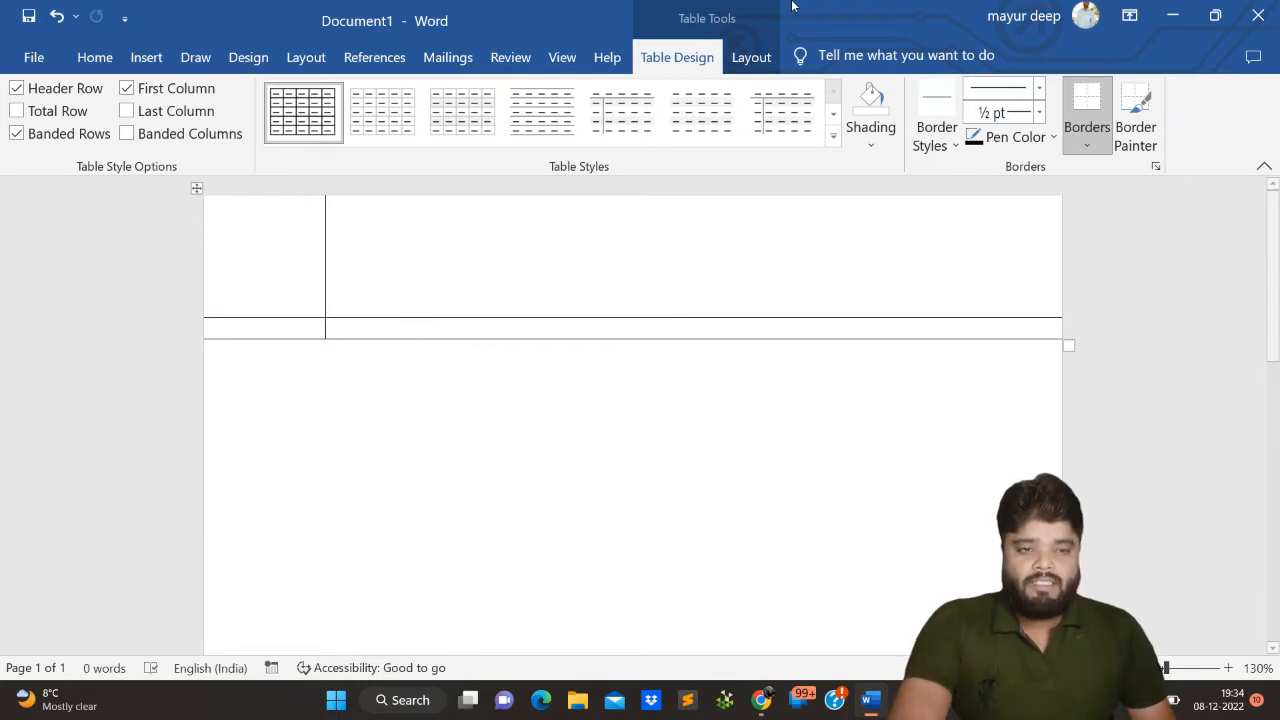
left_click(750, 57)
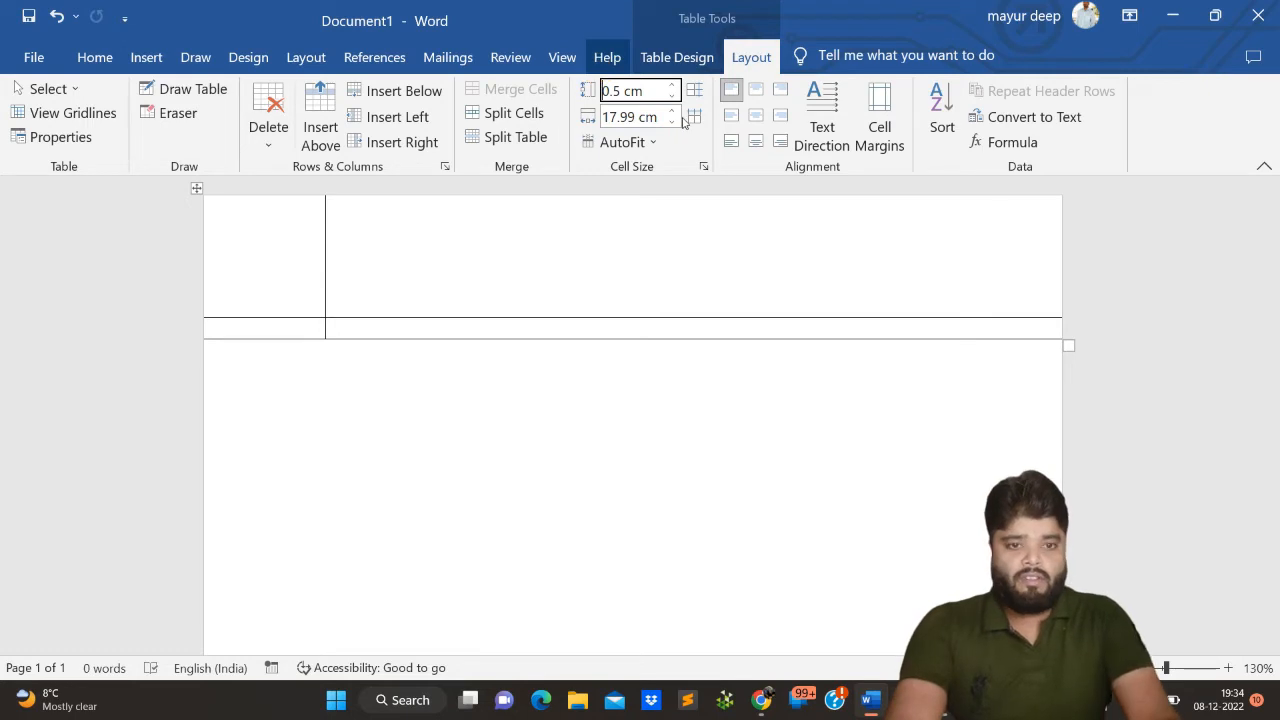
left_click(623, 90)
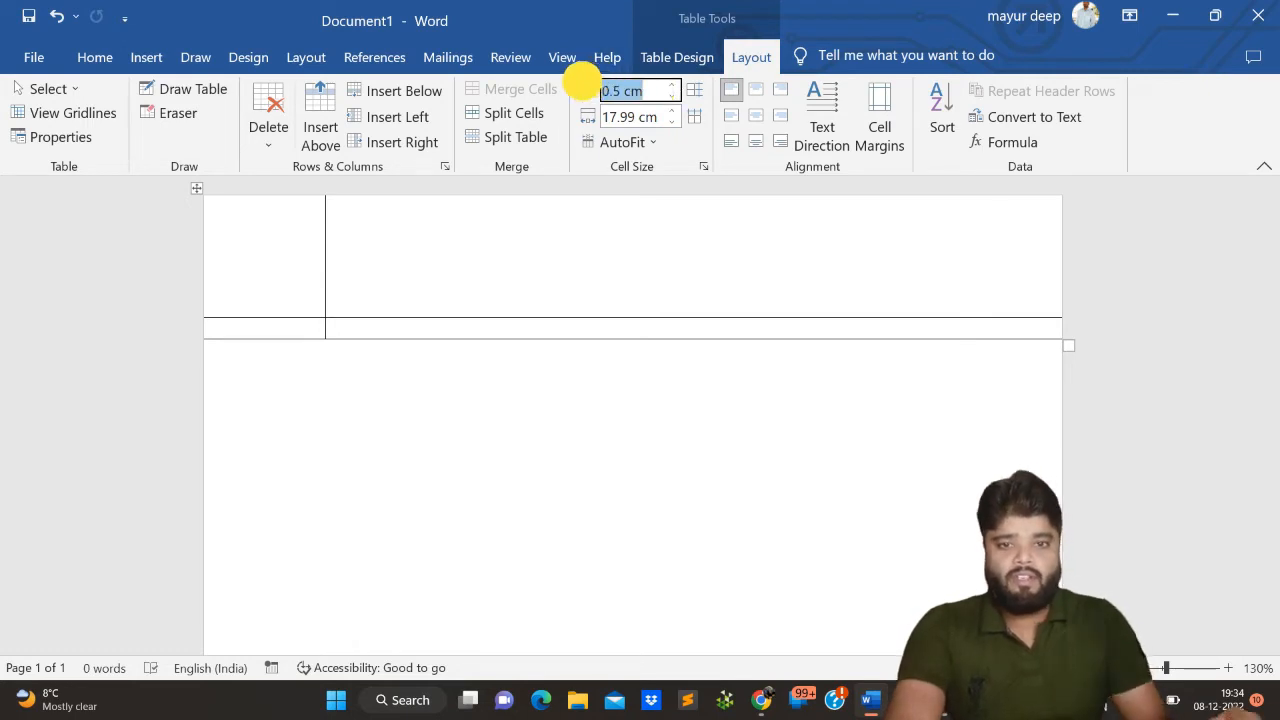
type("0.35")
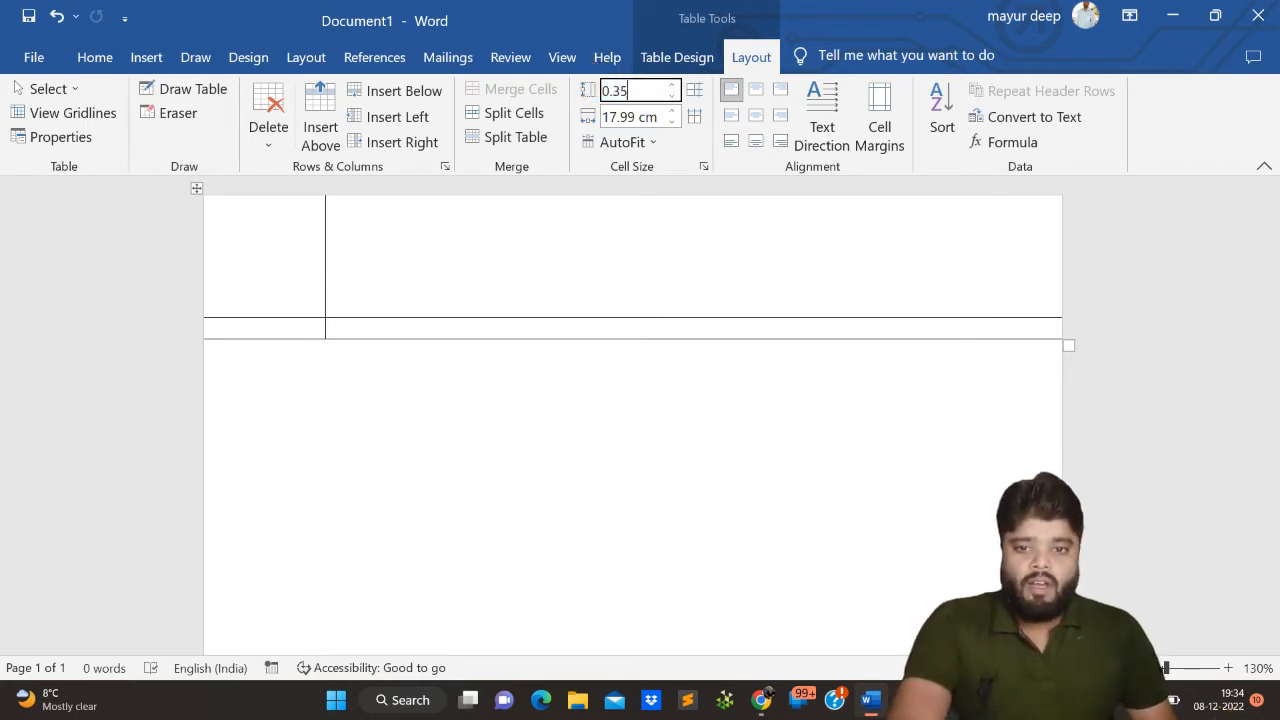
key("Return")
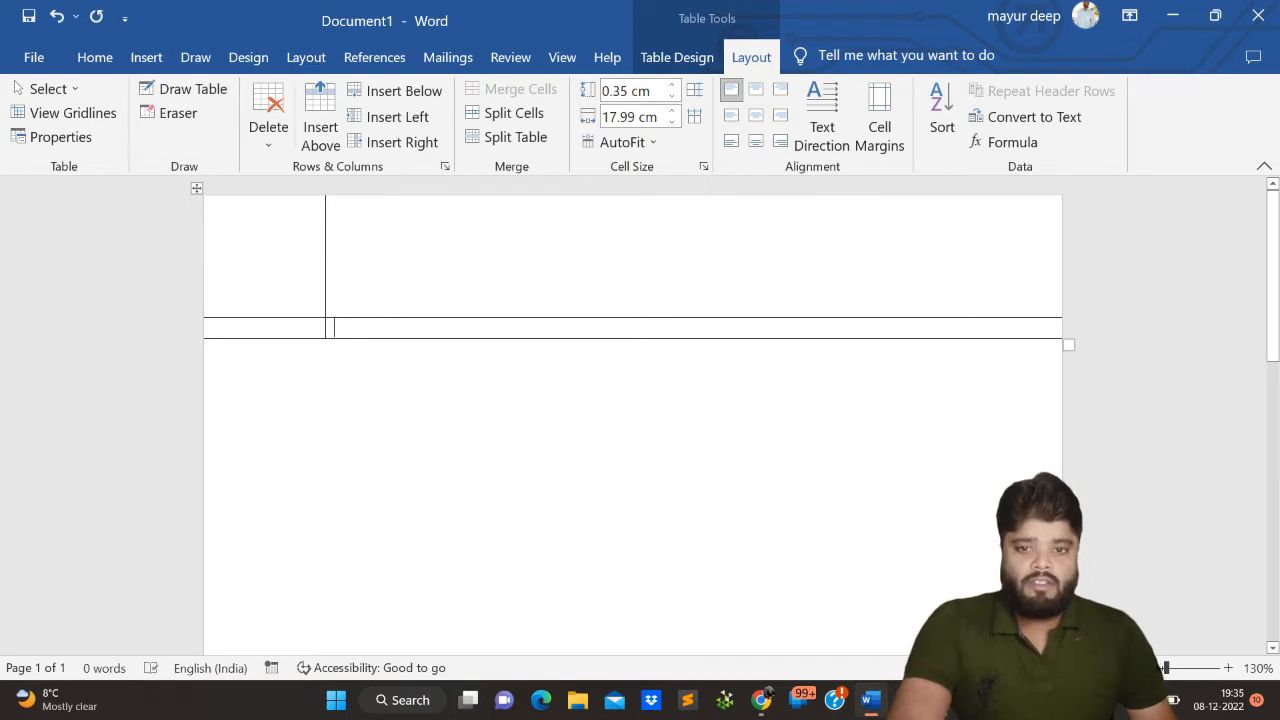
- Add 0.35 cm line rows after the table's last cell until they fill the page down to its lower edge
left_click(404, 324)
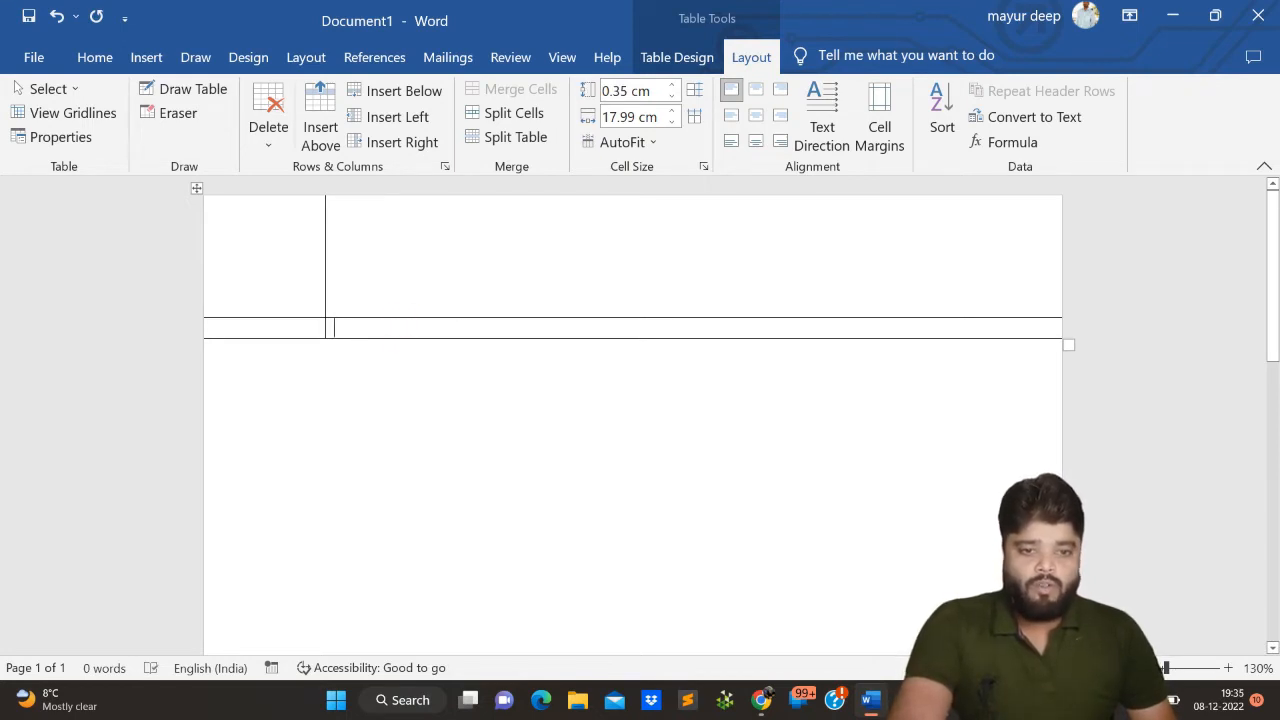
key("Tab")
key("Tab")
key("Tab")
key("Tab")
key("Tab")
key("Tab")
key("Tab")
key("Tab")
key("Tab")
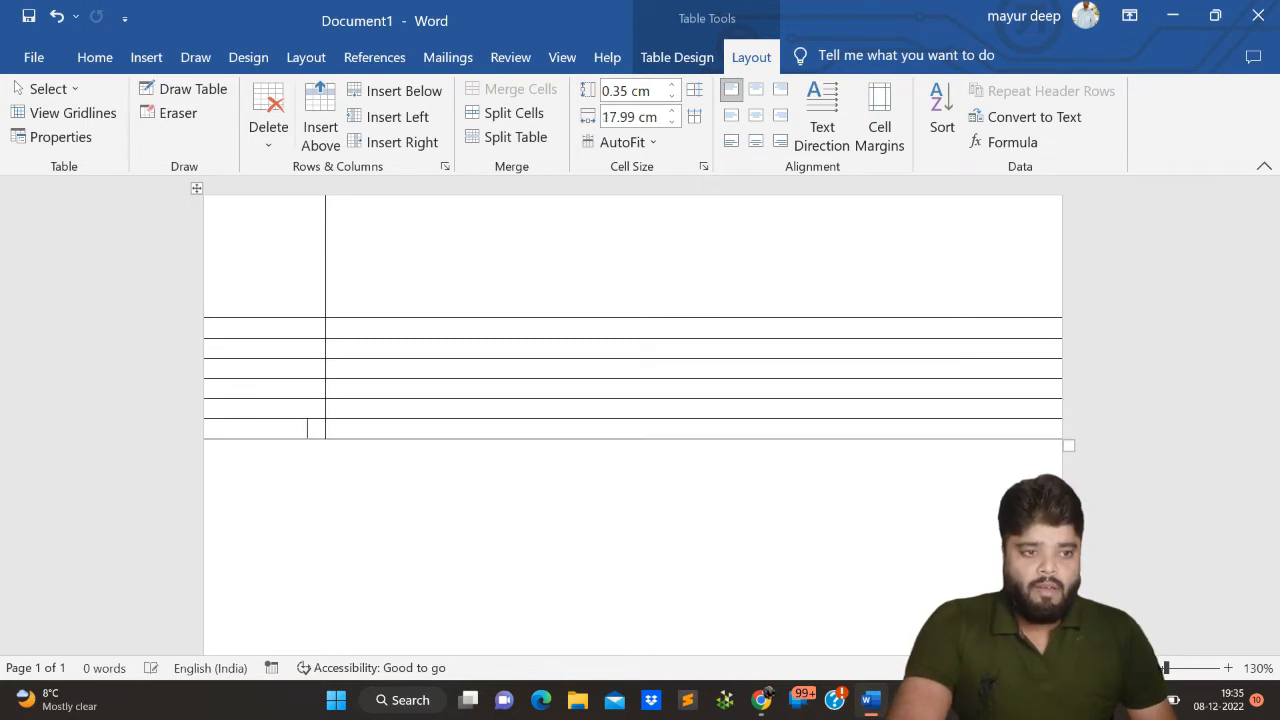
key("Tab")
key("Tab")
key("Tab")
key("Tab")
key("Tab")
key("Tab")
key("Tab")
key("Tab")
key("Tab")
key("Tab")
key("Tab")
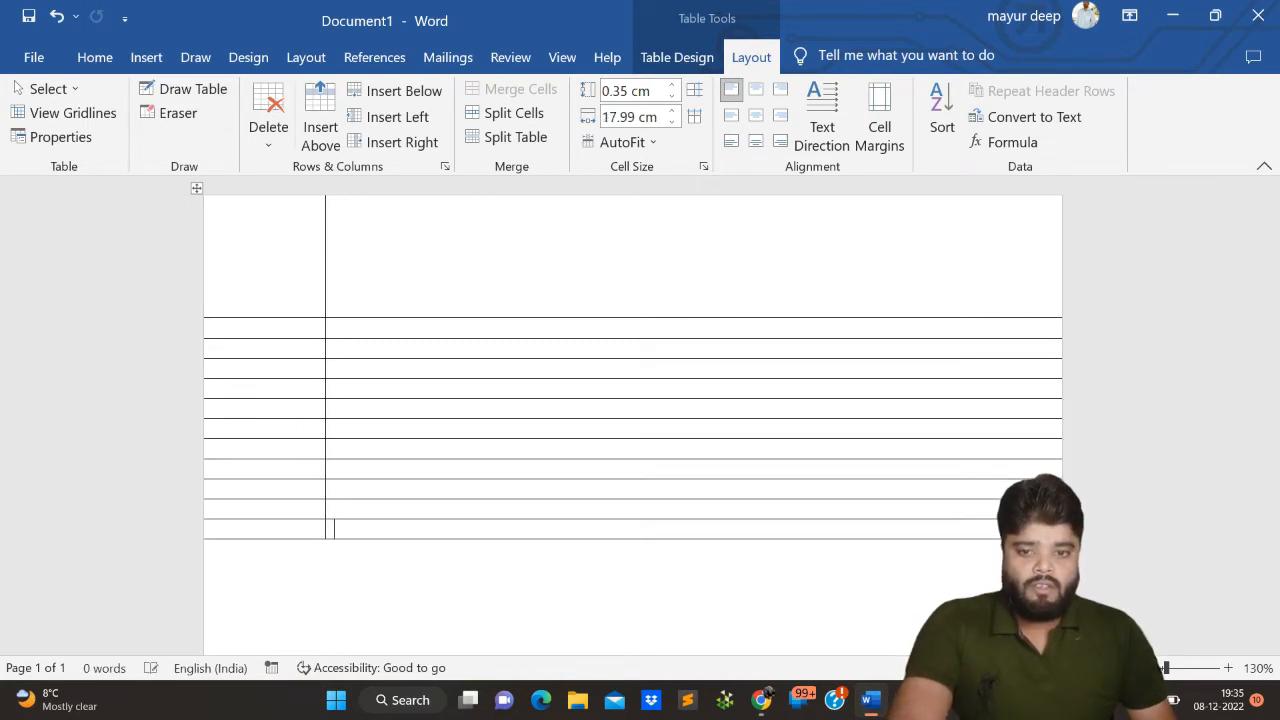
key("Tab")
key("Tab")
key("Tab")
key("Tab")
key("Tab")
key("Tab")
key("Tab")
key("Tab")
key("Tab")
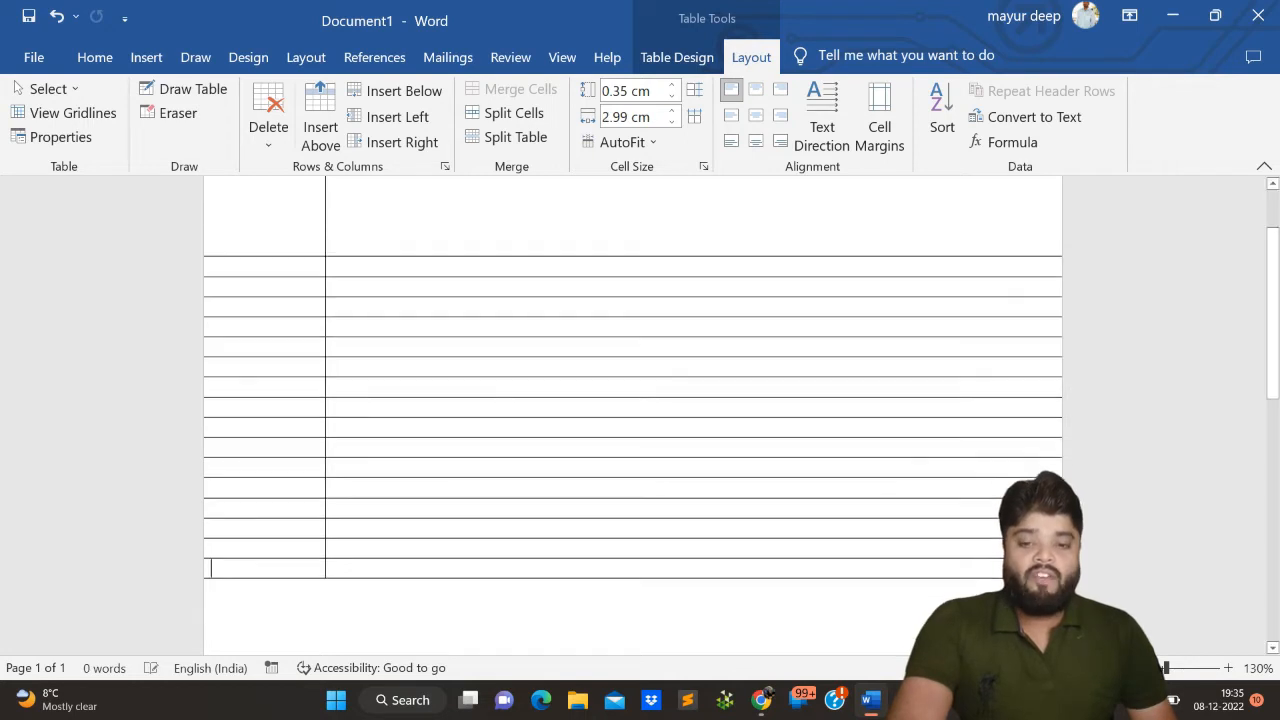
key("Tab")
key("Tab")
key("Tab")
key("Tab")
key("Tab")
key("Tab")
key("Tab")
key("Tab")
key("Tab")
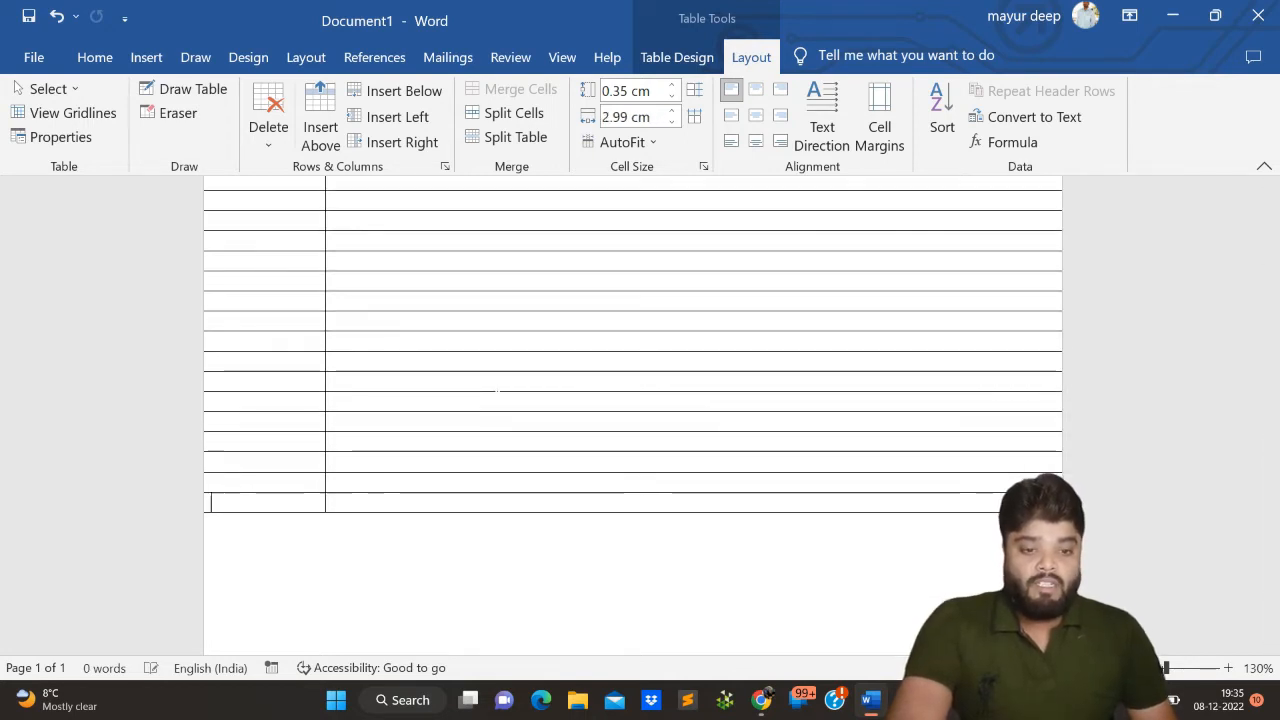
key("Tab")
key("Tab")
key("Tab")
key("Tab")
key("Tab")
key("Tab")
key("Tab")
key("Tab")
key("Tab")
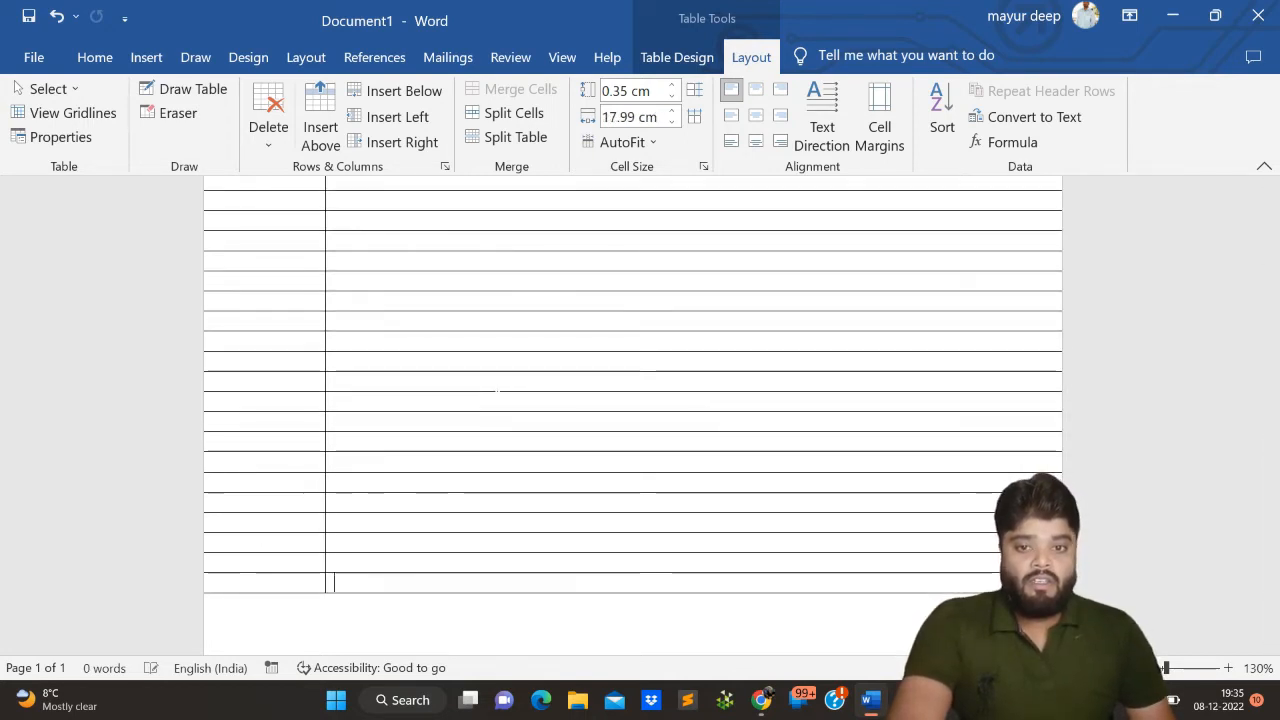
key("Tab")
key("Tab")
key("Tab")
key("Tab")
scroll(632, 420, "down", 5)
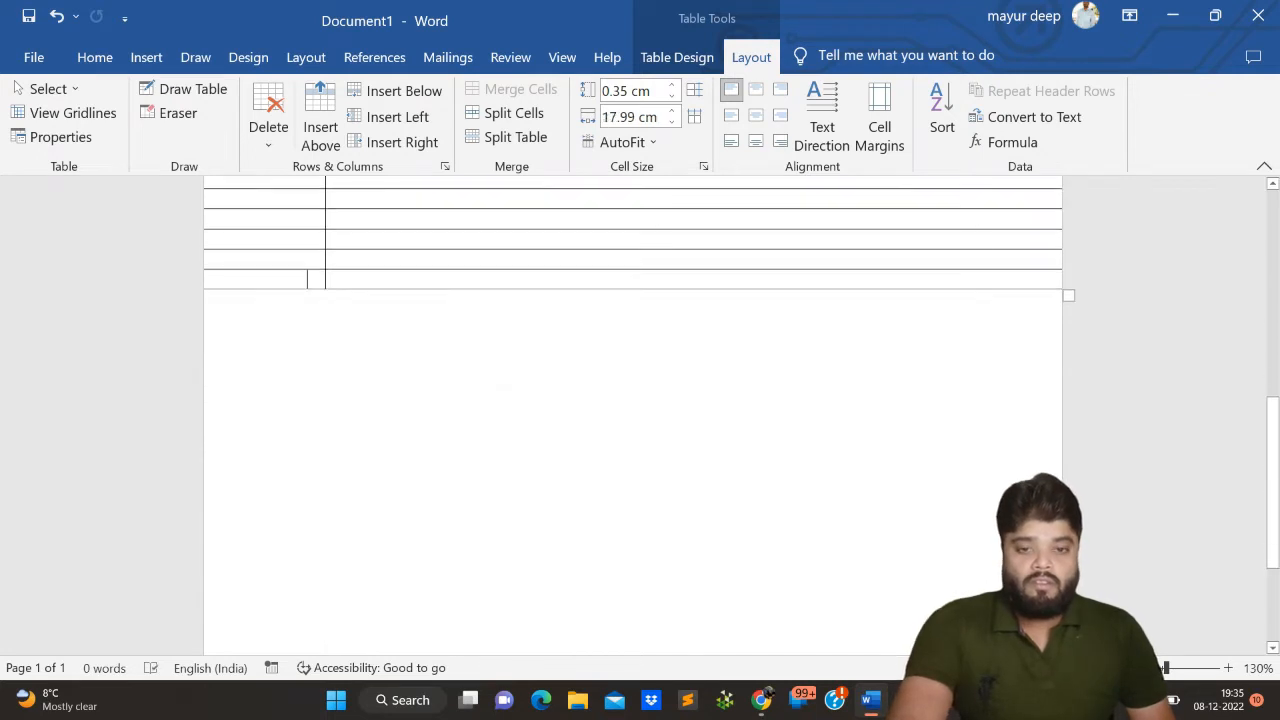
key("Tab")
key("Tab")
key("Tab")
key("Tab")
key("Tab")
key("Tab")
key("Tab")
key("Tab")
key("Tab")
key("Tab")
key("Tab")
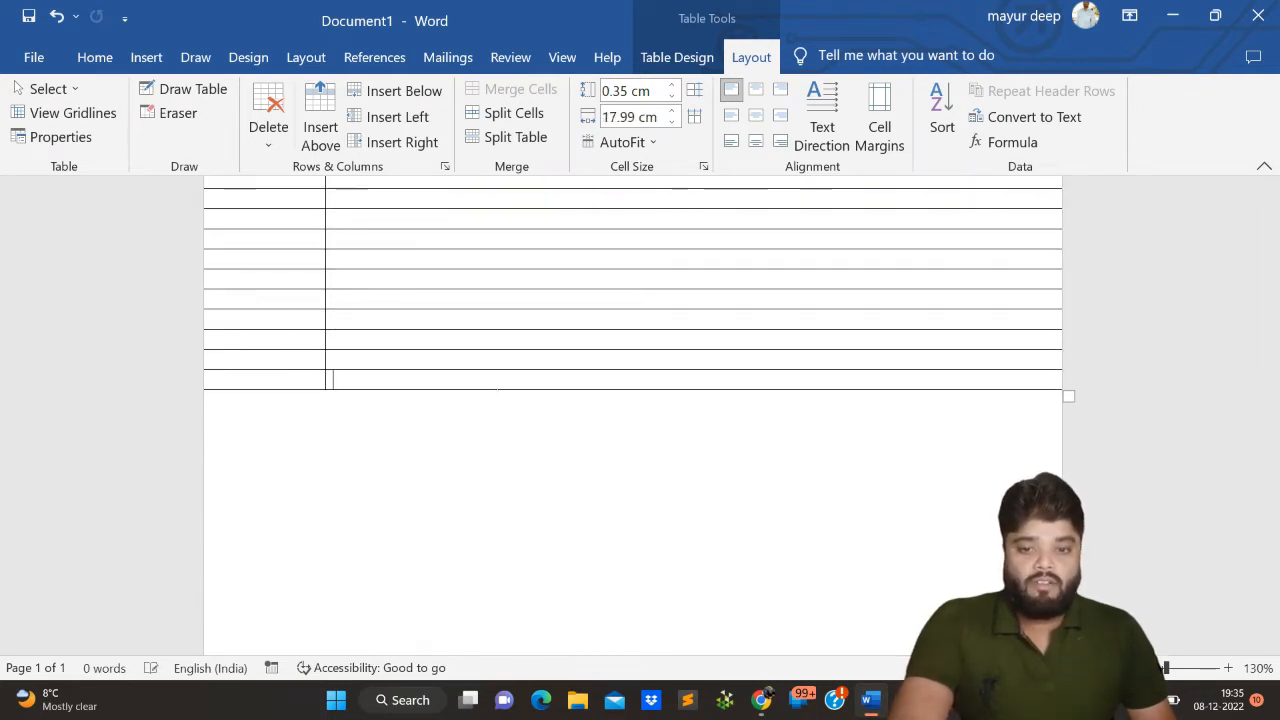
key("Tab")
key("Tab")
key("Tab")
key("Tab")
key("Tab")
key("Tab")
key("Tab")
key("Tab")
key("Tab")
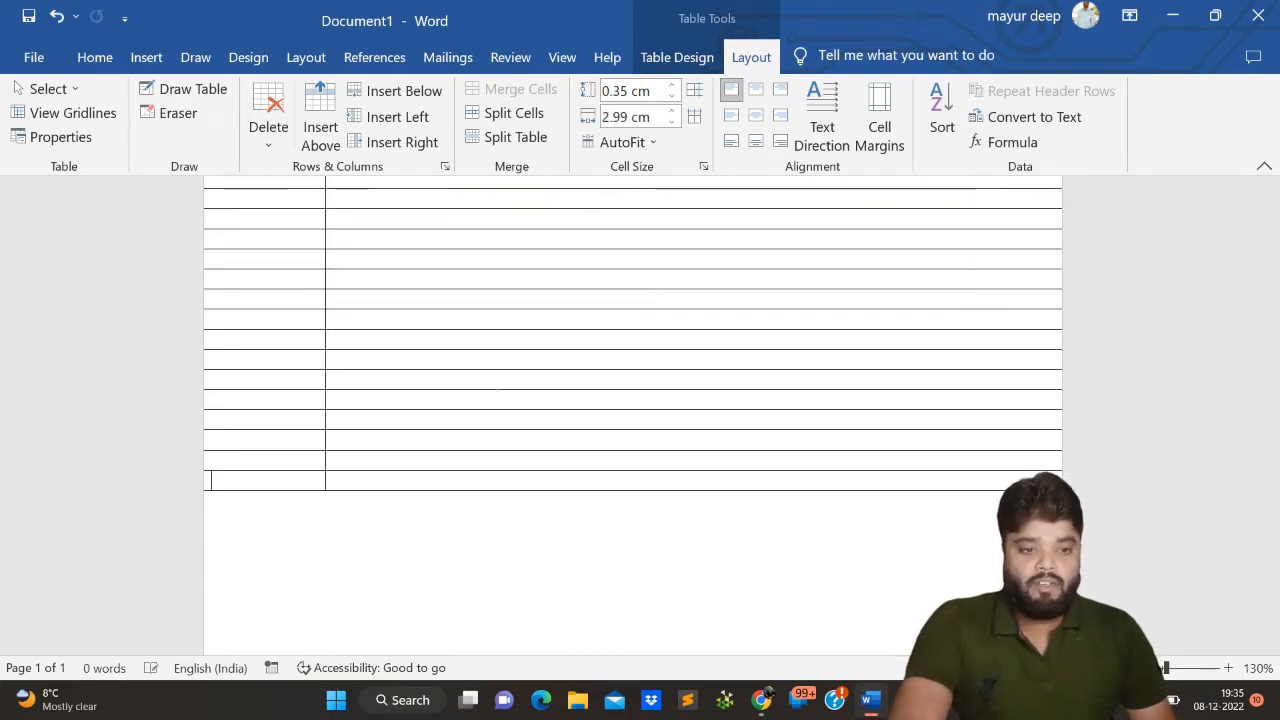
key("Tab")
key("Tab")
key("Tab")
key("Tab")
key("Tab")
key("Tab")
key("Tab")
key("Tab")
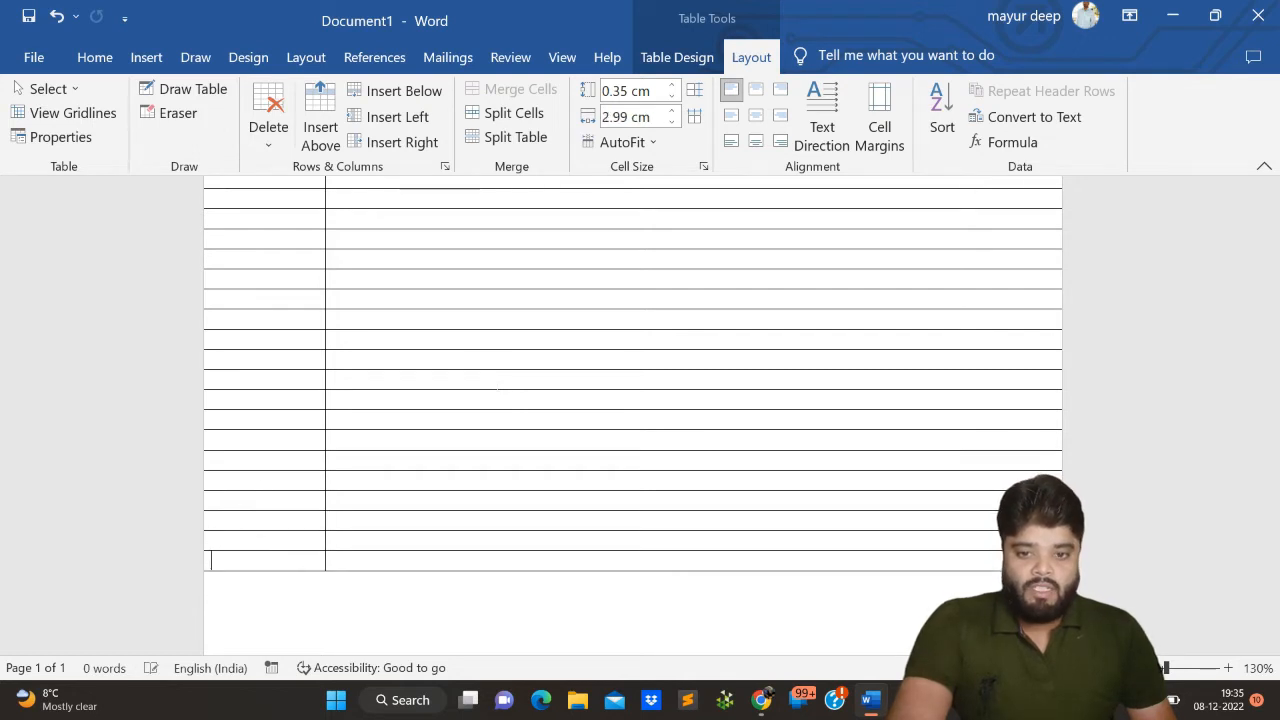
key("Tab")
key("Tab")
key("Tab")
key("Tab")
key("Tab")
key("Tab")
scroll(497, 386, "down", 3)
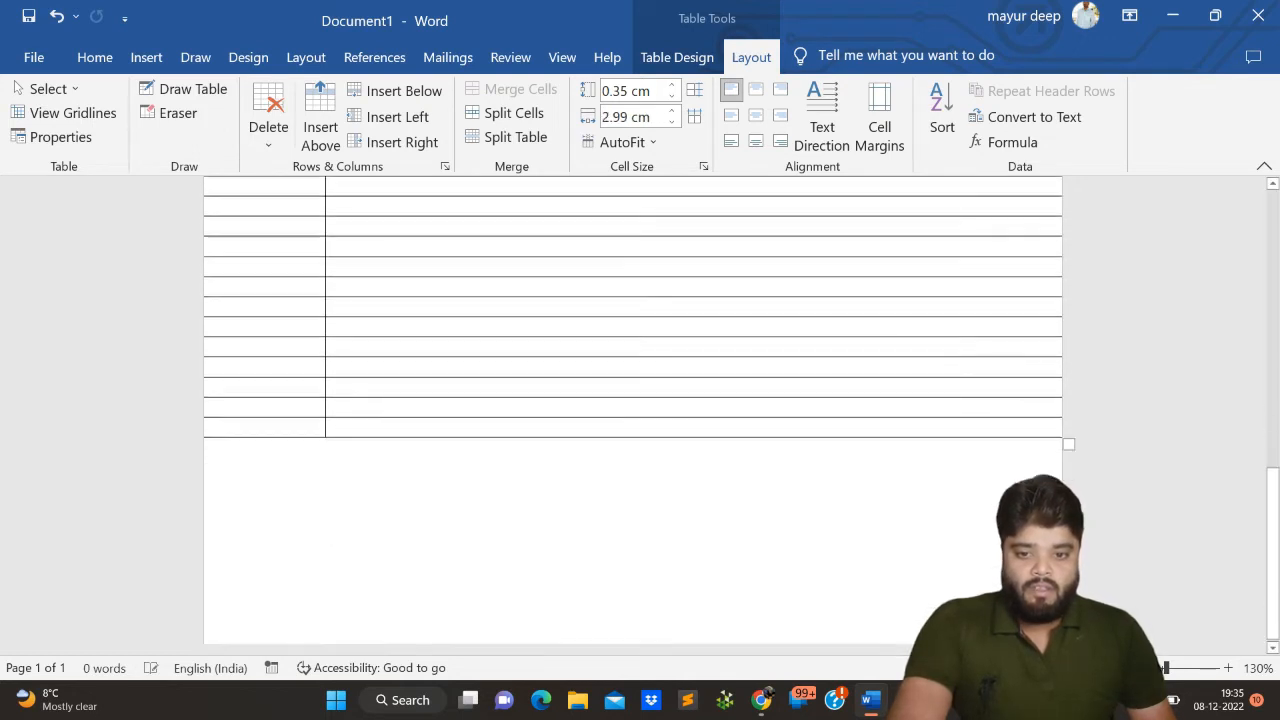
key("Tab")
key("Tab")
key("Tab")
key("Tab")
key("Tab")
key("Tab")
key("Tab")
key("Tab")
key("Tab")
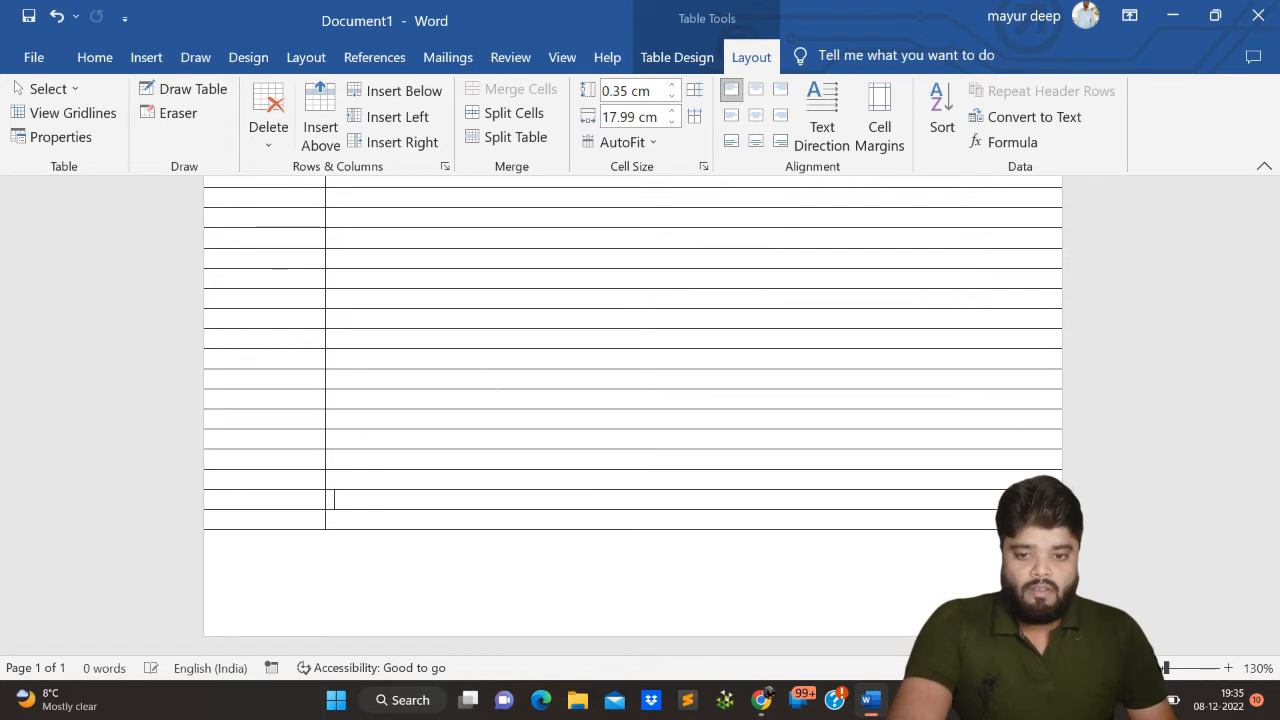
key("Tab")
key("Tab")
key("Tab")
key("Tab")
key("Tab")
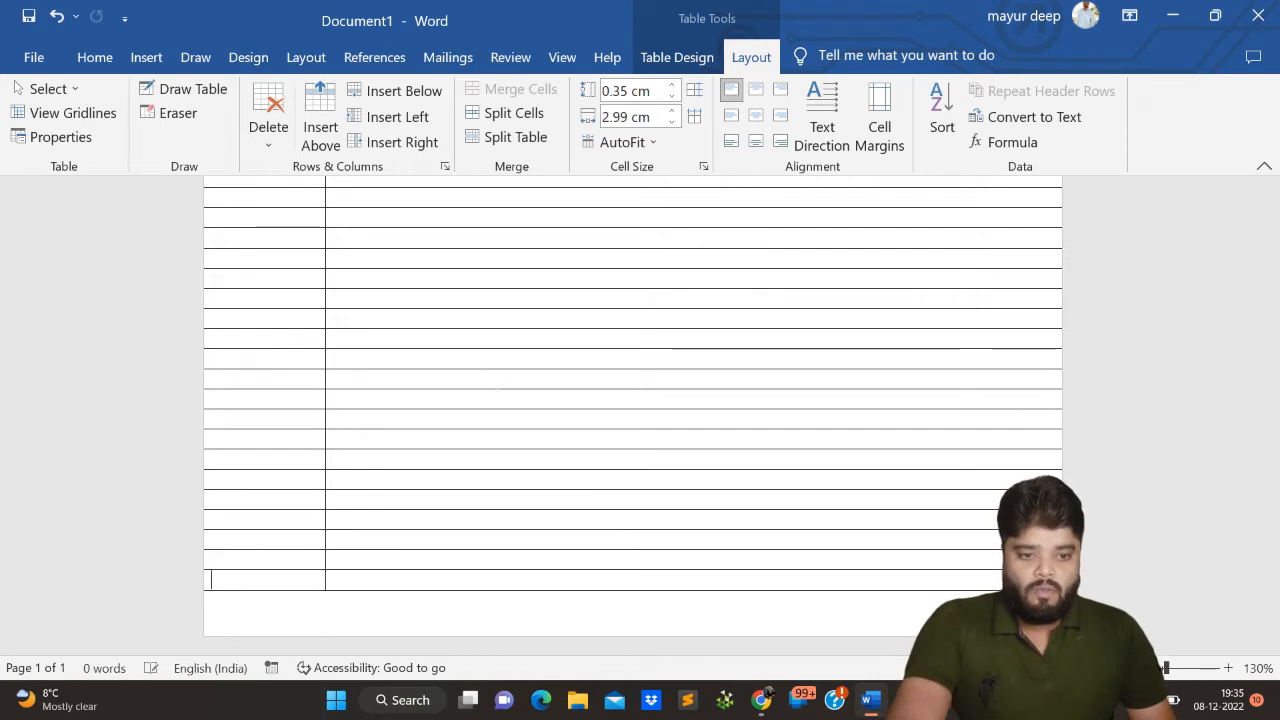
key("Tab")
key("Tab")
key("Tab")
key("Tab")
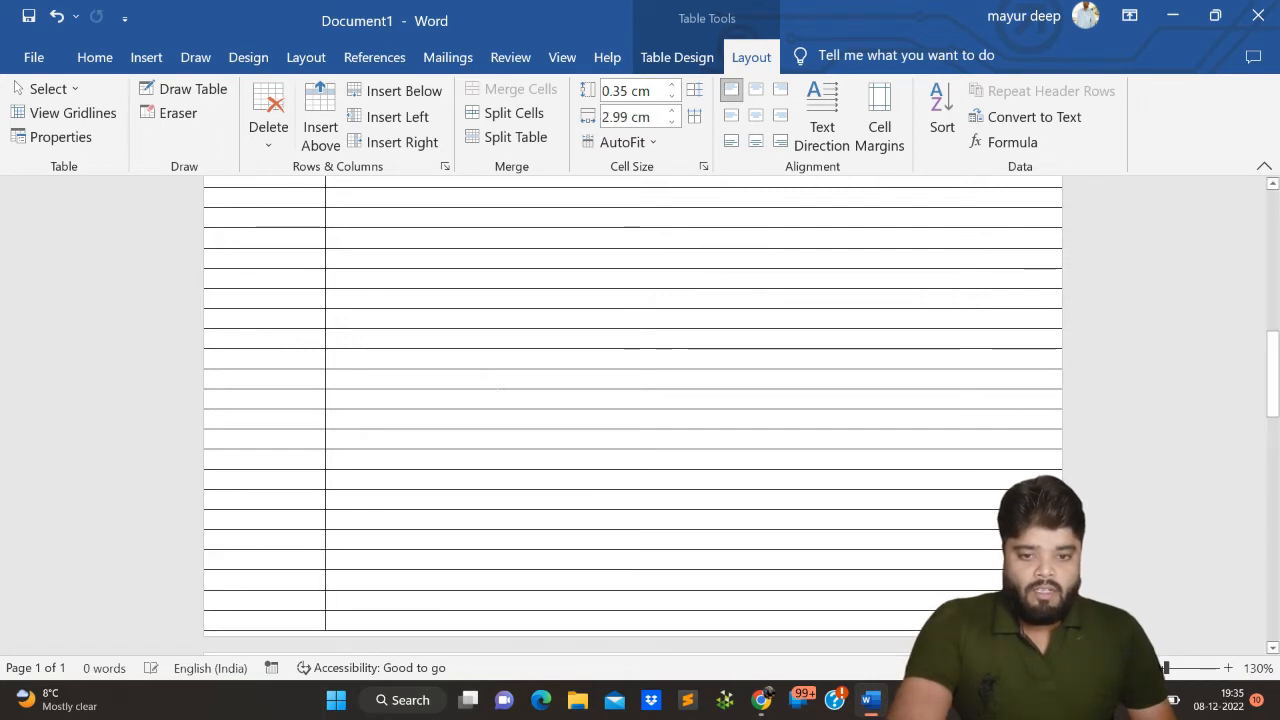
key("Tab")
key("Tab")
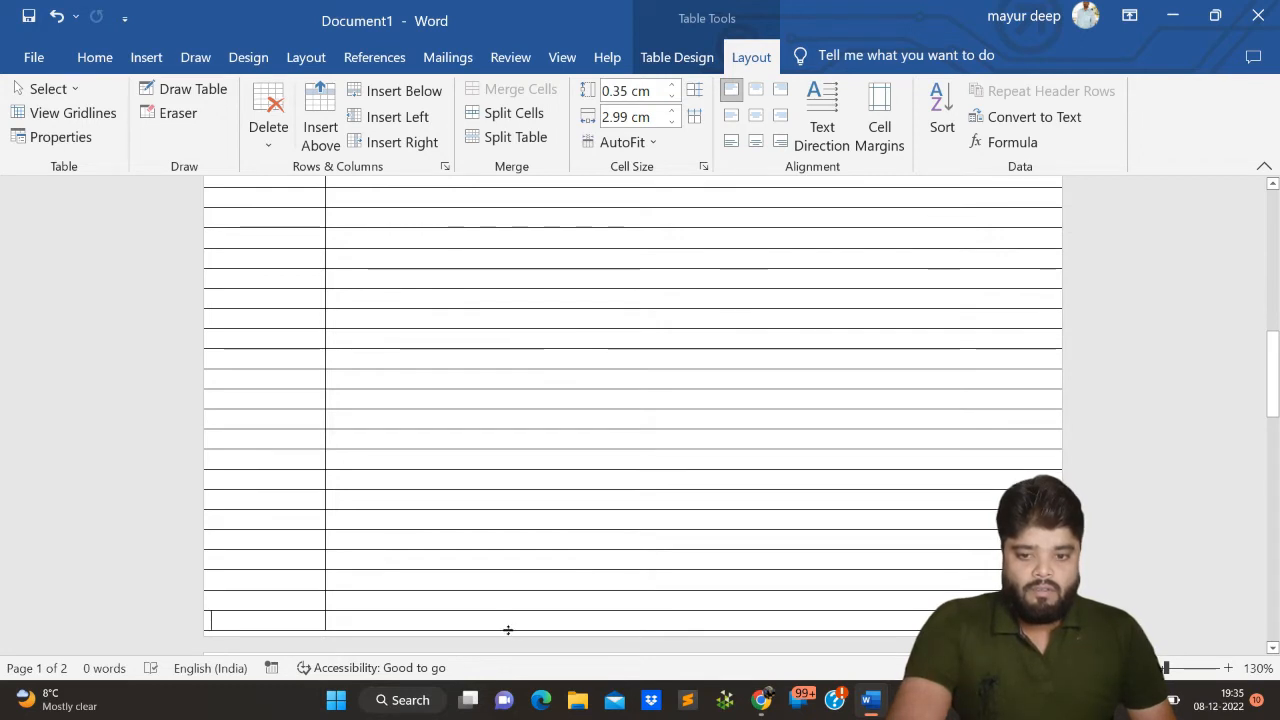
- Try stretching the last table row to the page's lower edge, and undo that height change
left_click_drag(509, 628, 508, 640)
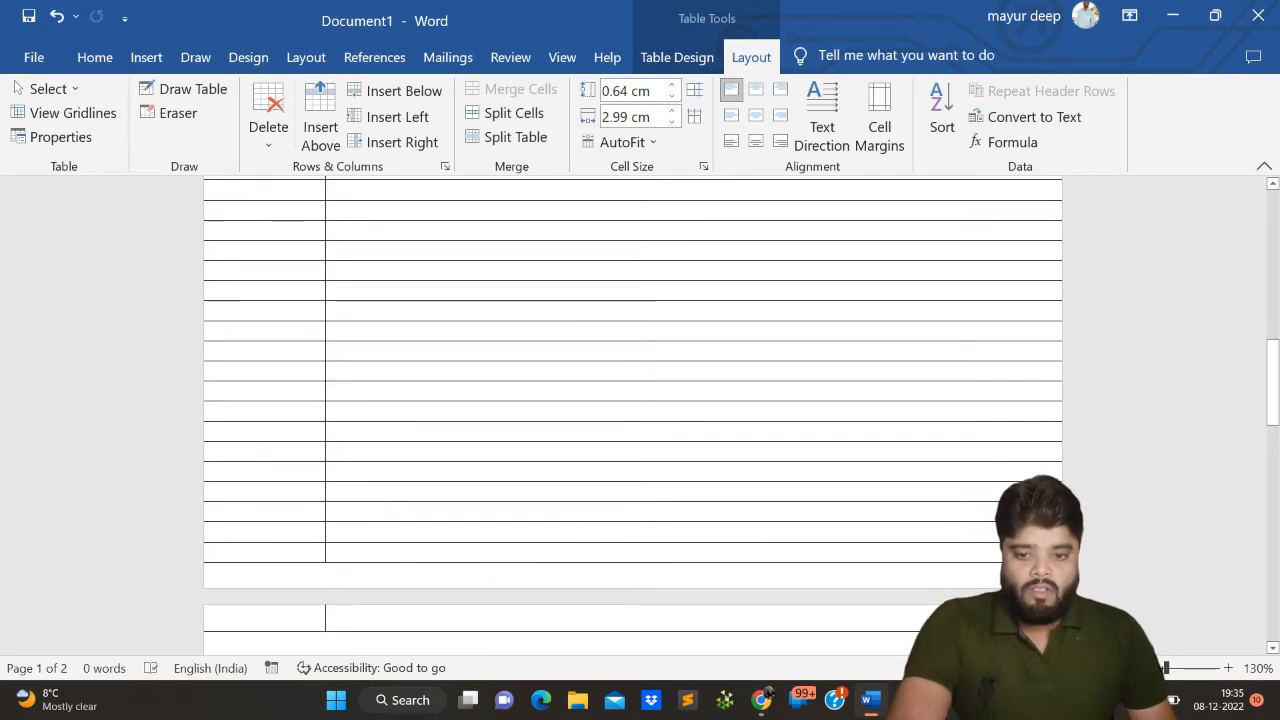
key("ctrl+z")
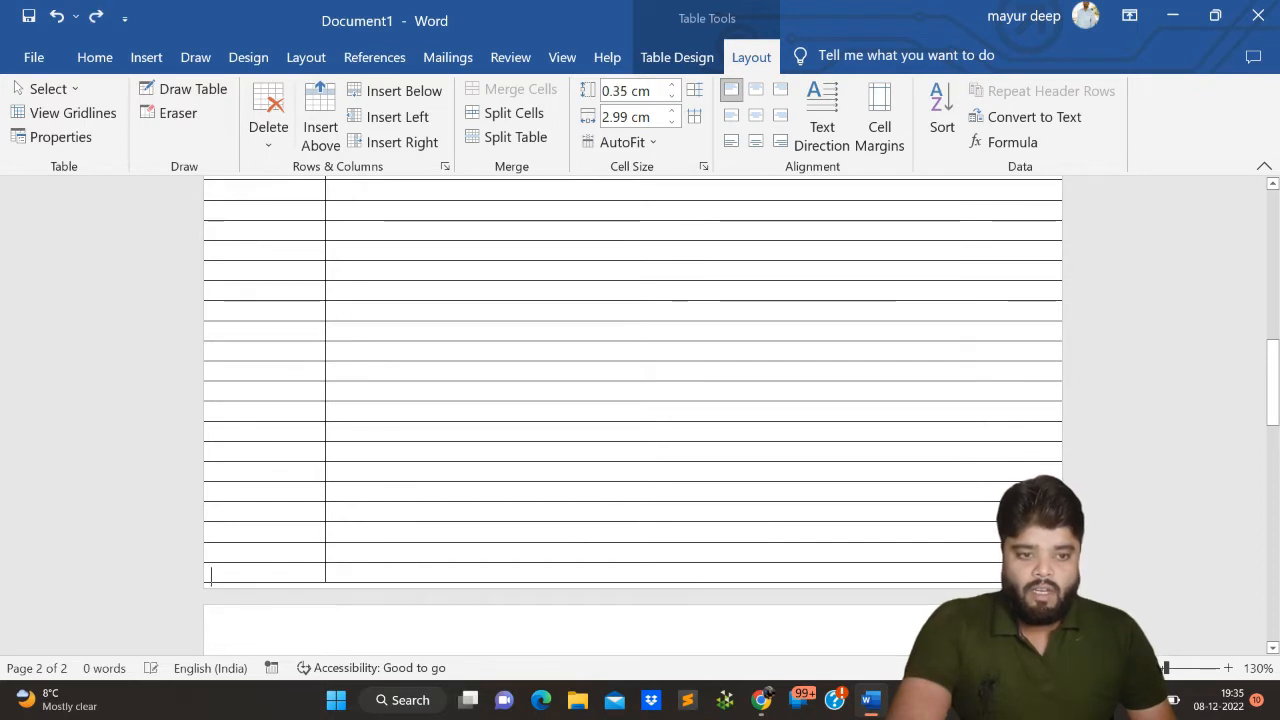
scroll(421, 538, "down", 2)
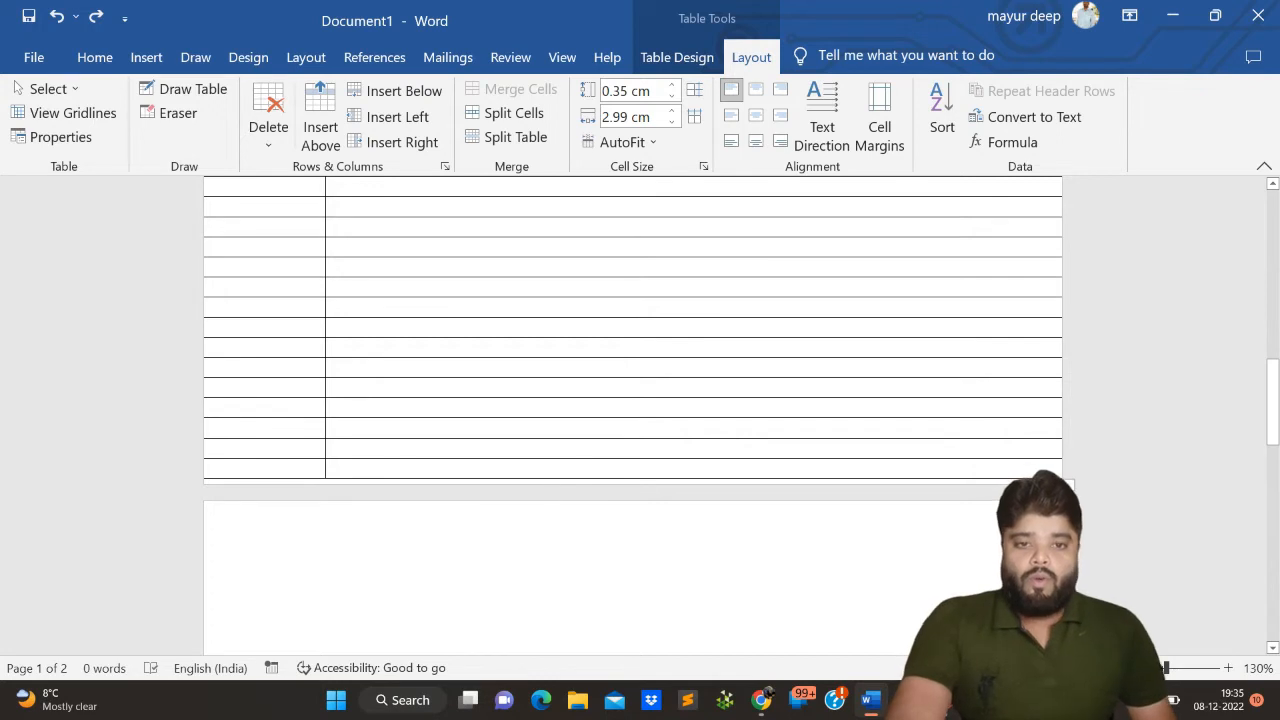
- Set up the table border painter with double solid lines, 1 ½ pt weight and red pen colour
scroll(632, 420, "up", 15)
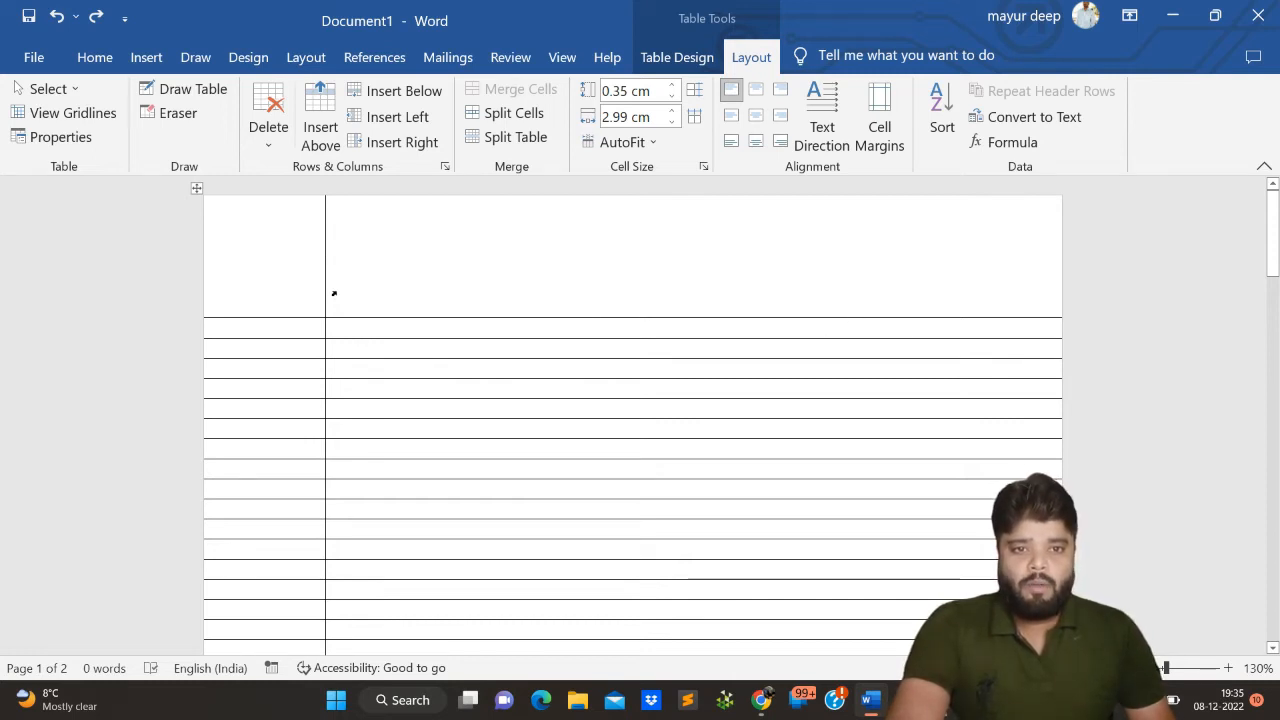
left_click(388, 287)
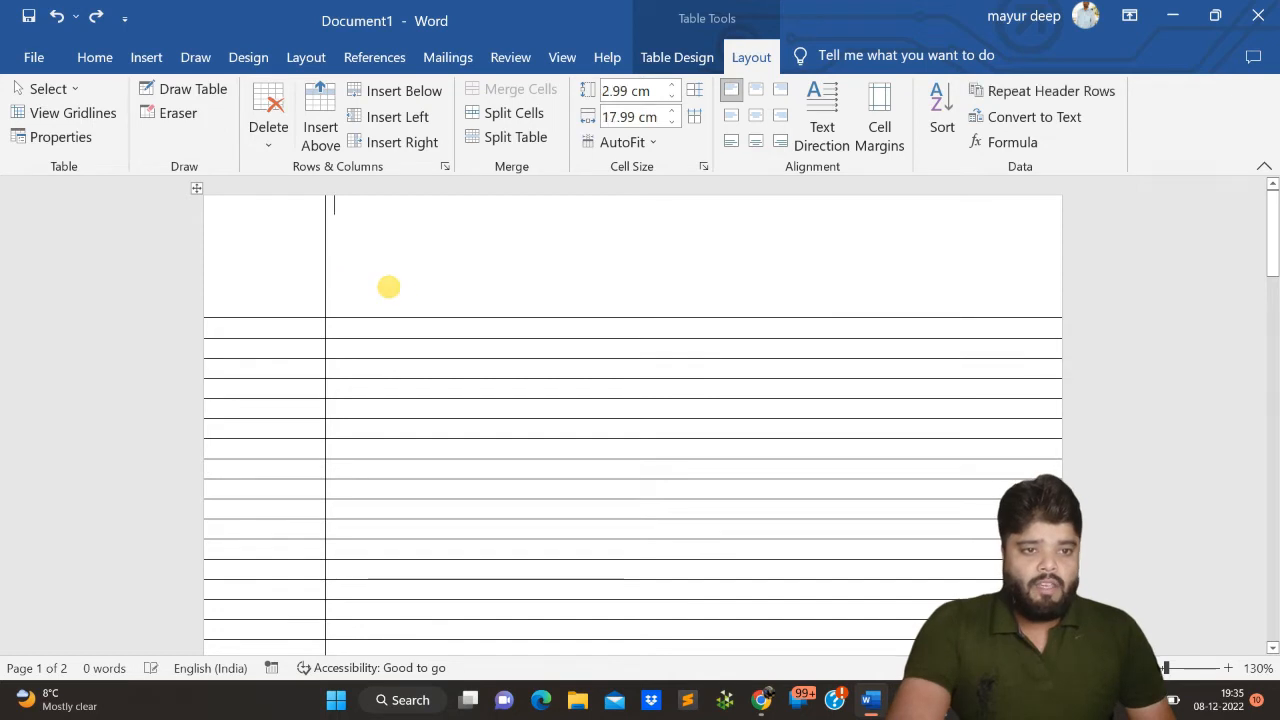
left_click(677, 57)
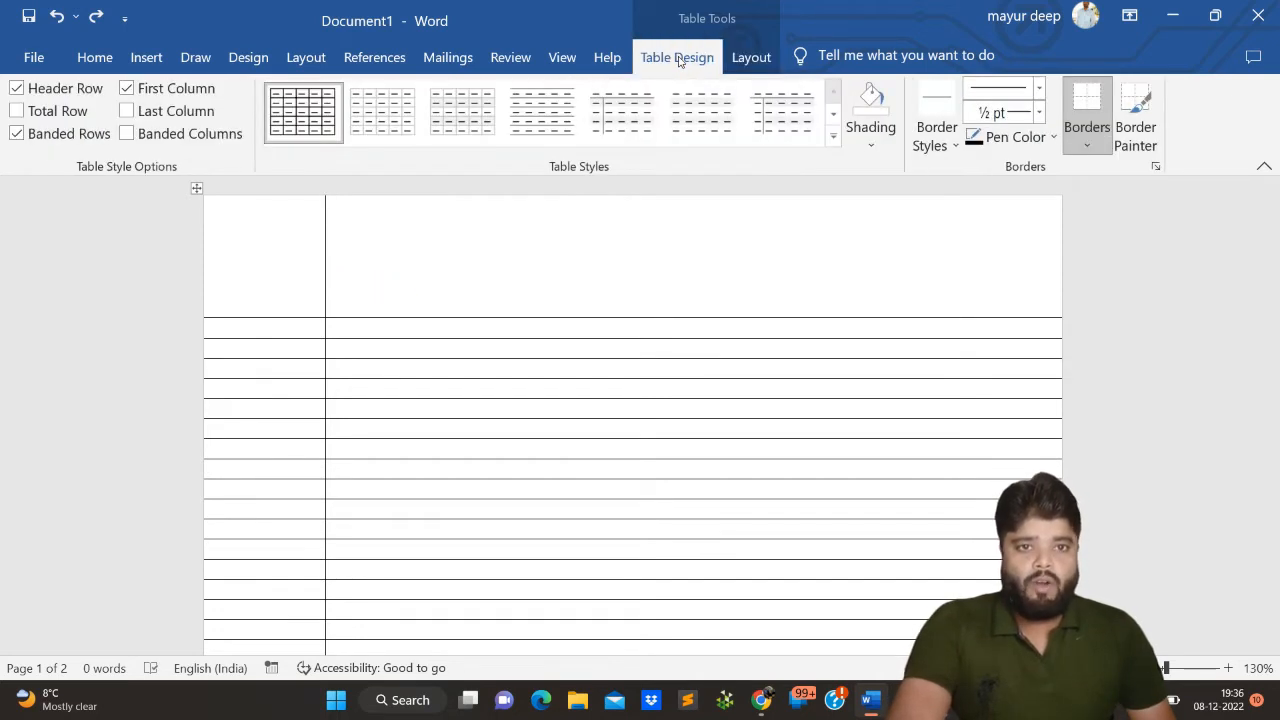
left_click(937, 145)
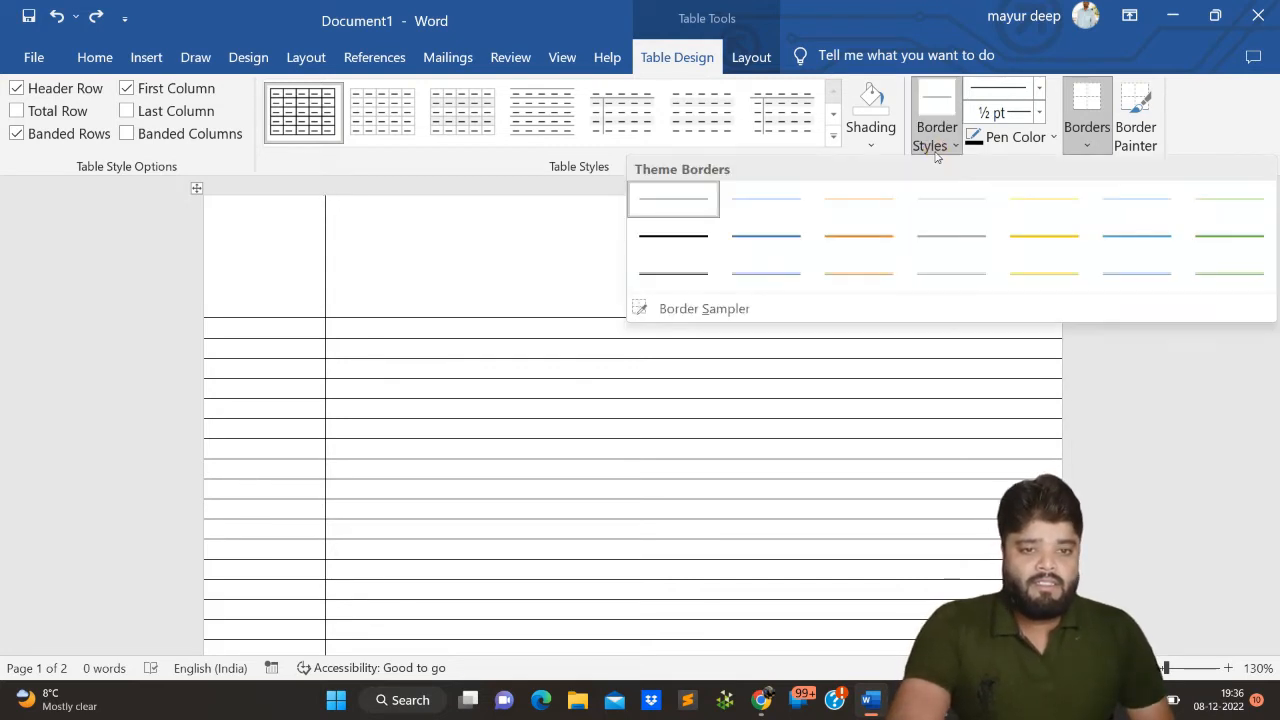
left_click(651, 268)
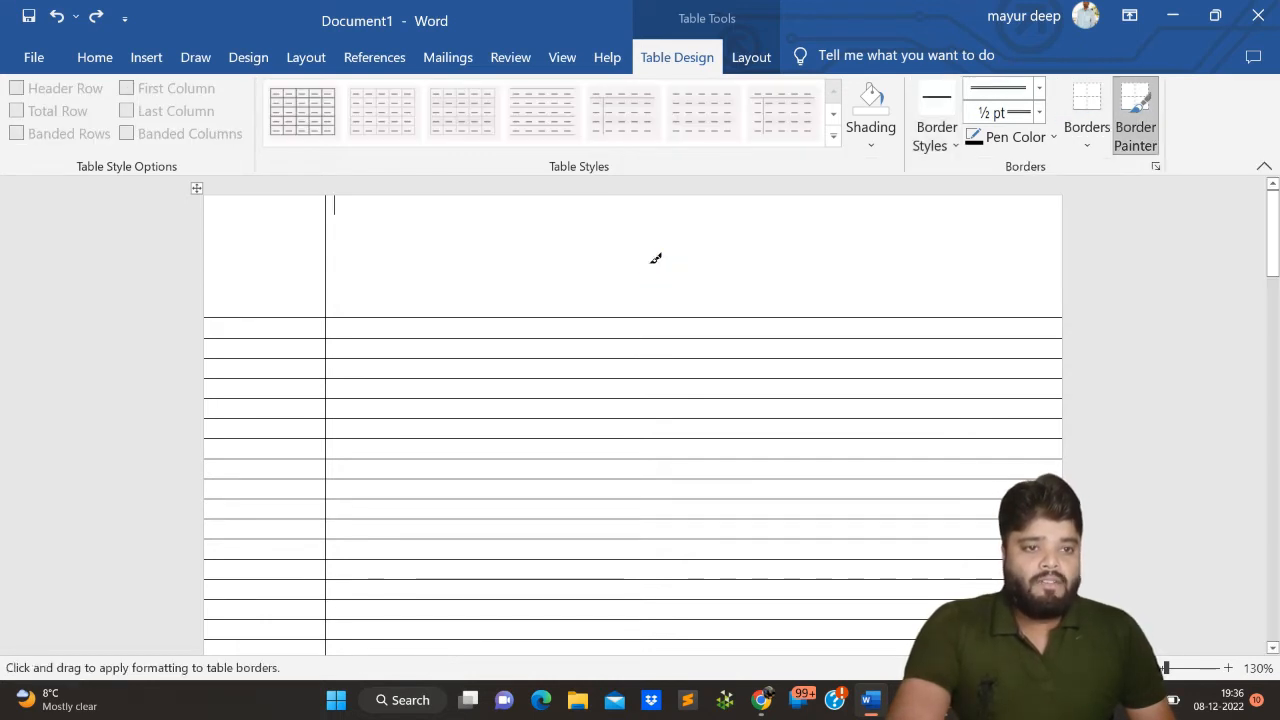
left_click(1040, 107)
left_click(951, 185)
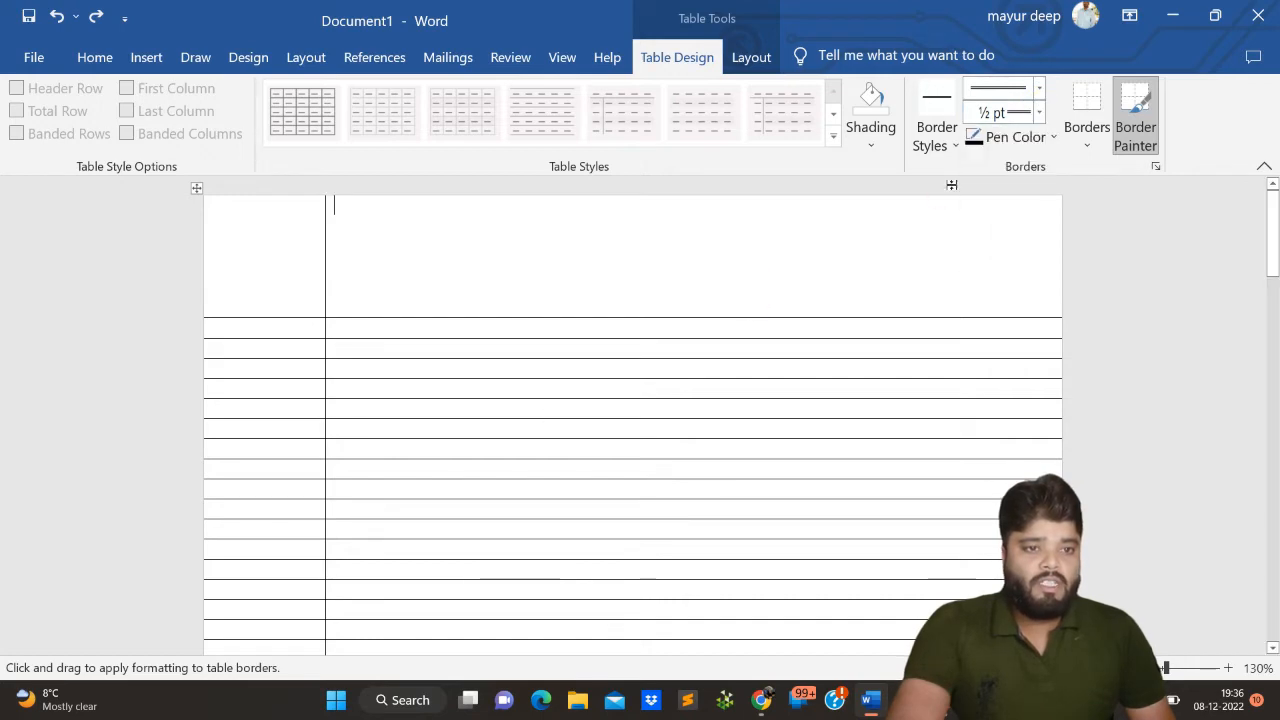
left_click(1039, 112)
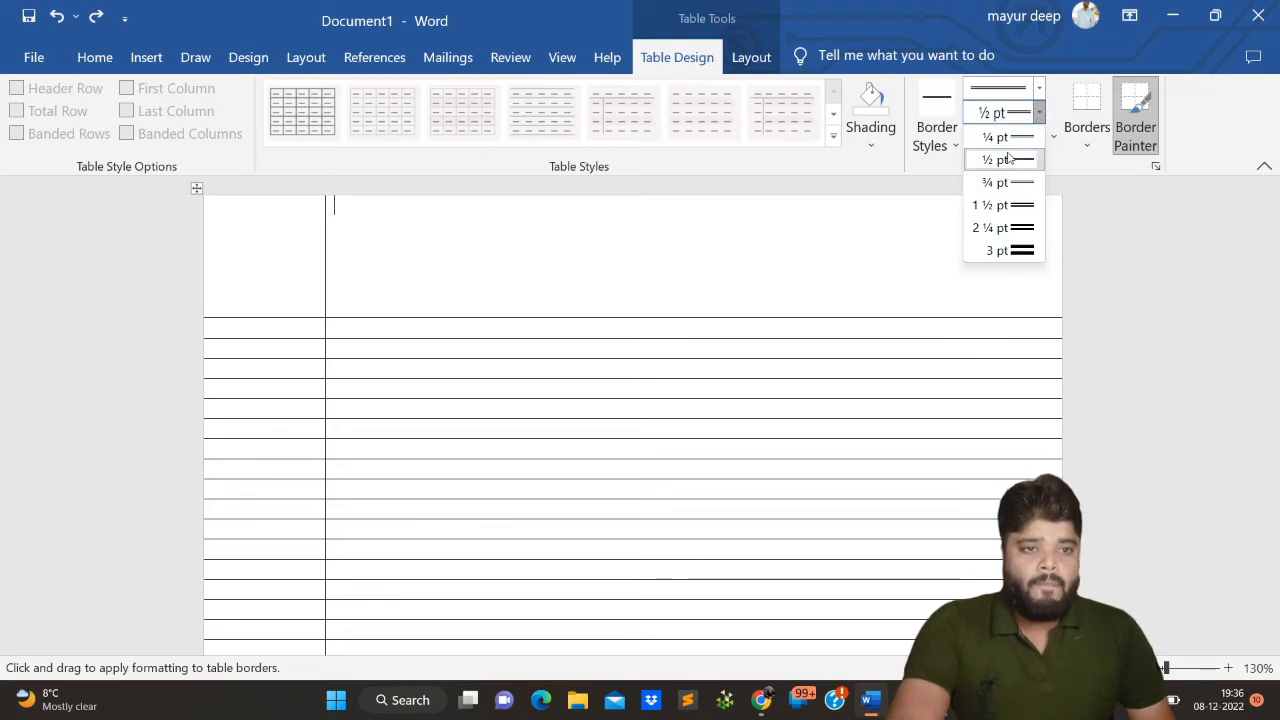
left_click(981, 206)
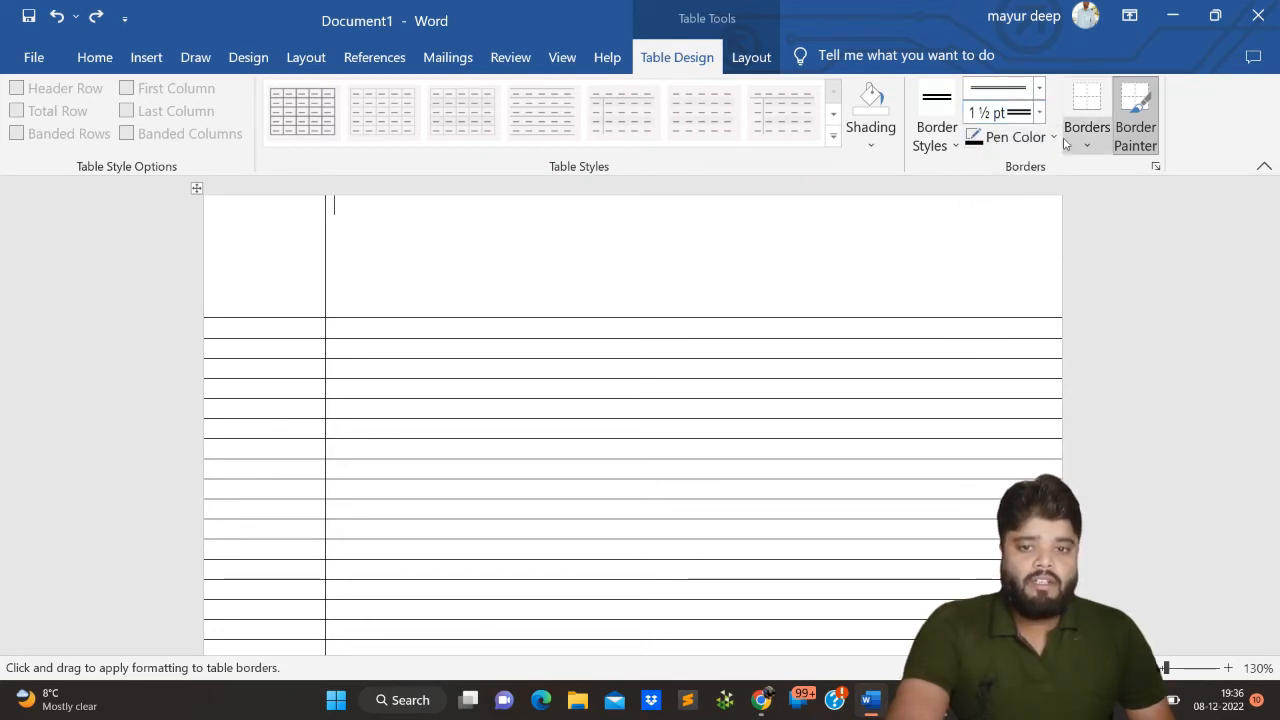
left_click(1028, 137)
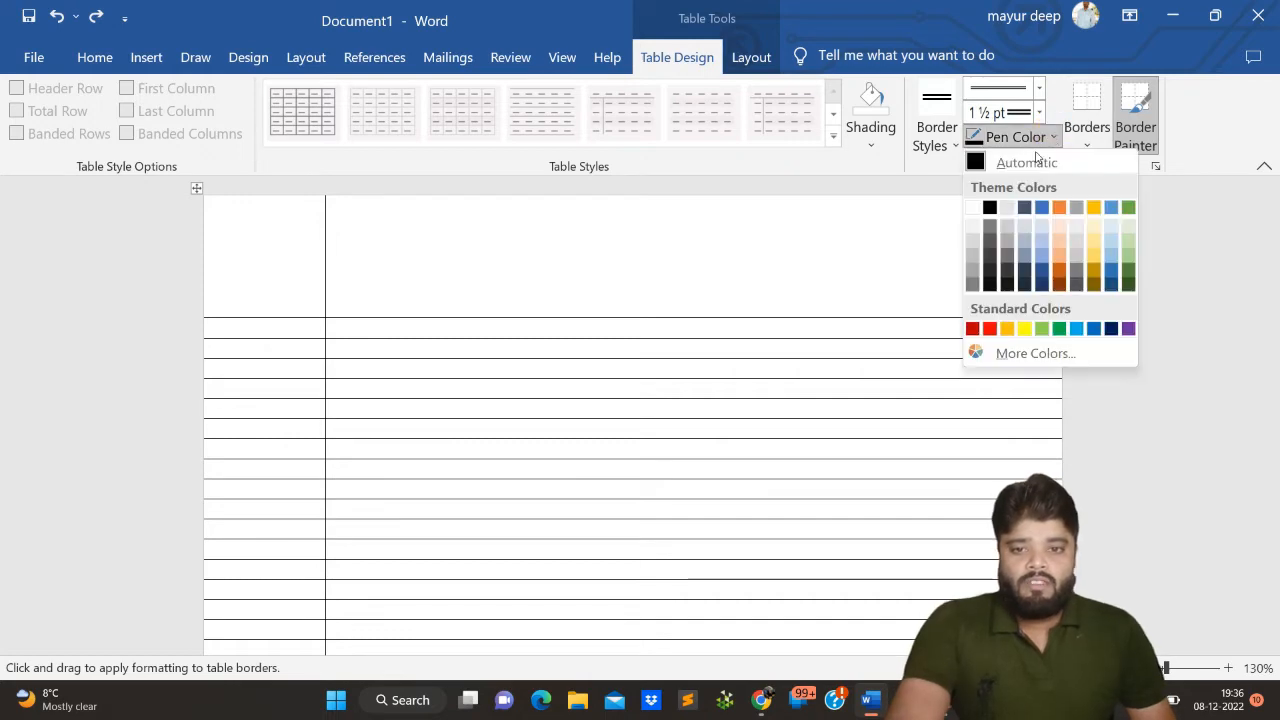
left_click(989, 328)
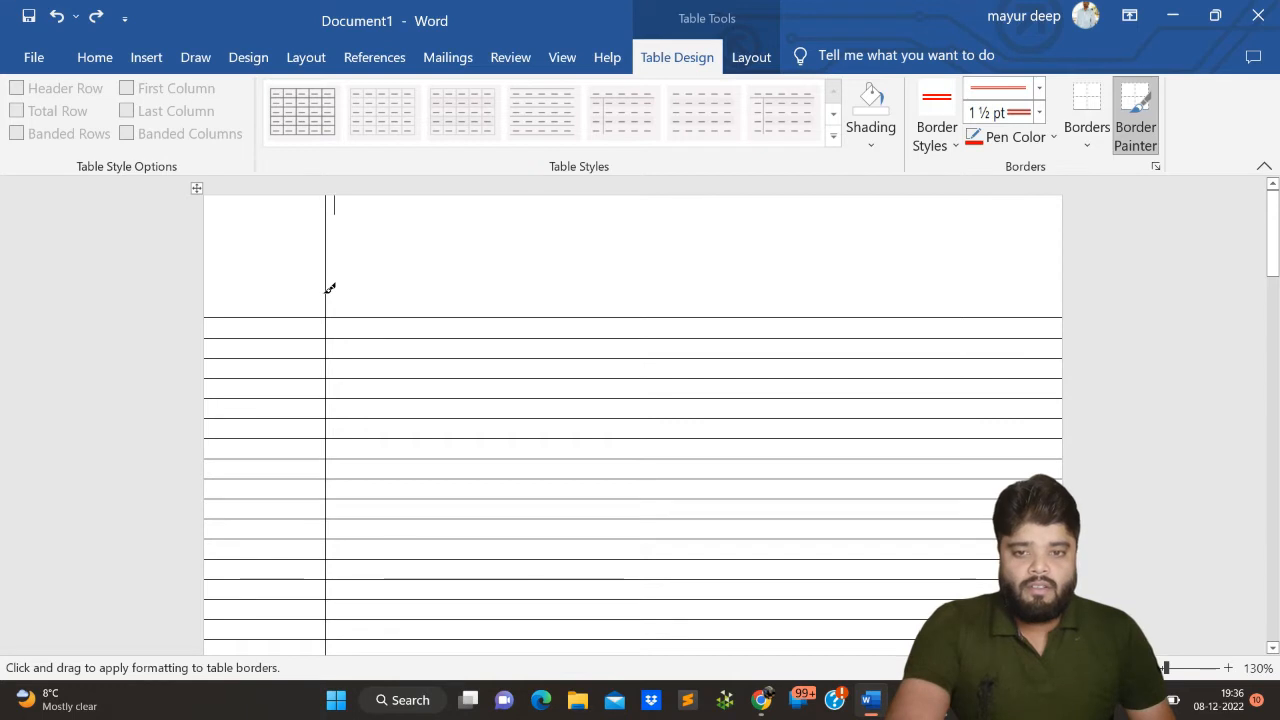
- Paint the vertical divider between the two table columns with the red double border all the way down the page
left_click_drag(330, 289, 326, 340)
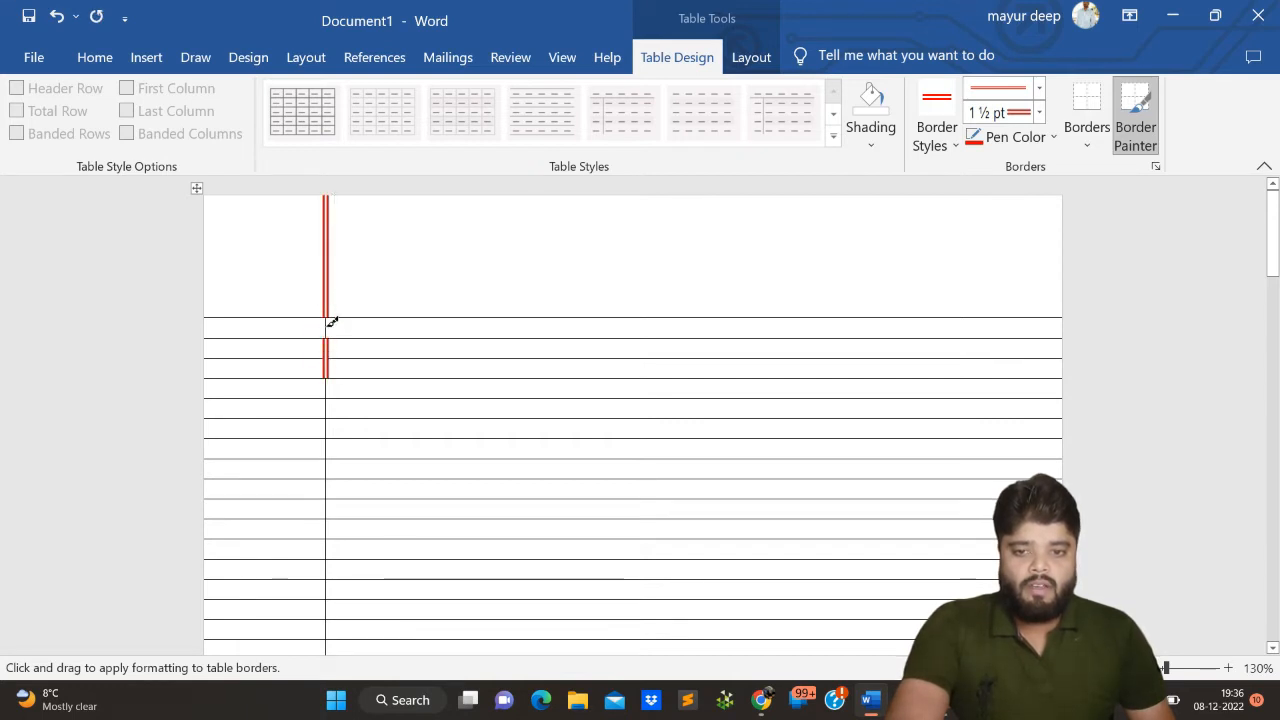
left_click(330, 327)
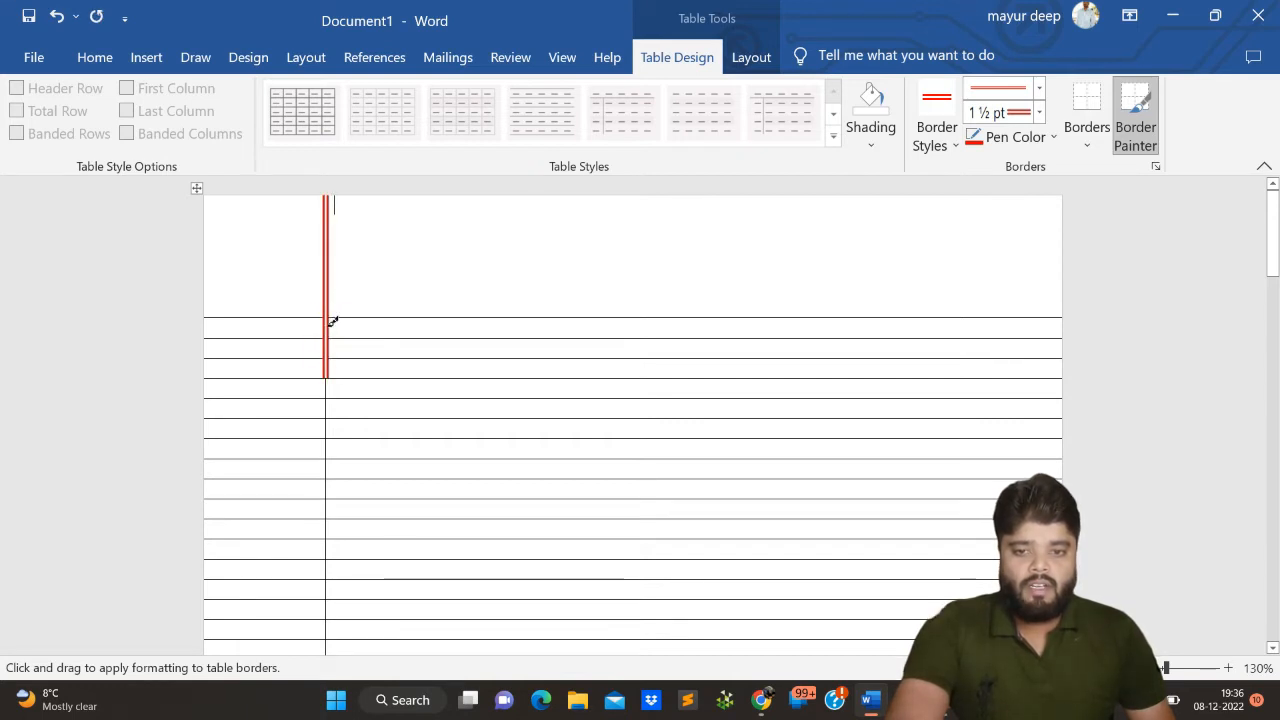
left_click(331, 420)
left_click(331, 416)
scroll(335, 435, "down", 2)
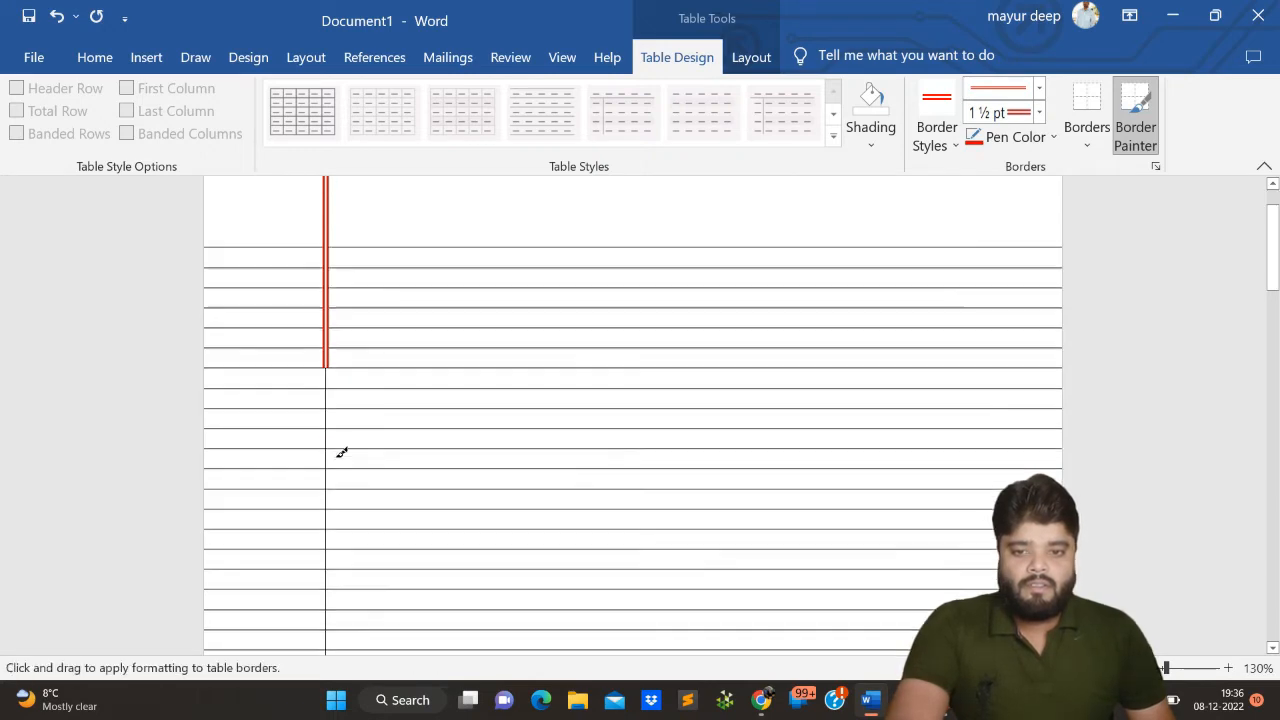
left_click_drag(331, 340, 323, 552)
scroll(337, 443, "down", 3)
scroll(336, 443, "down", 3)
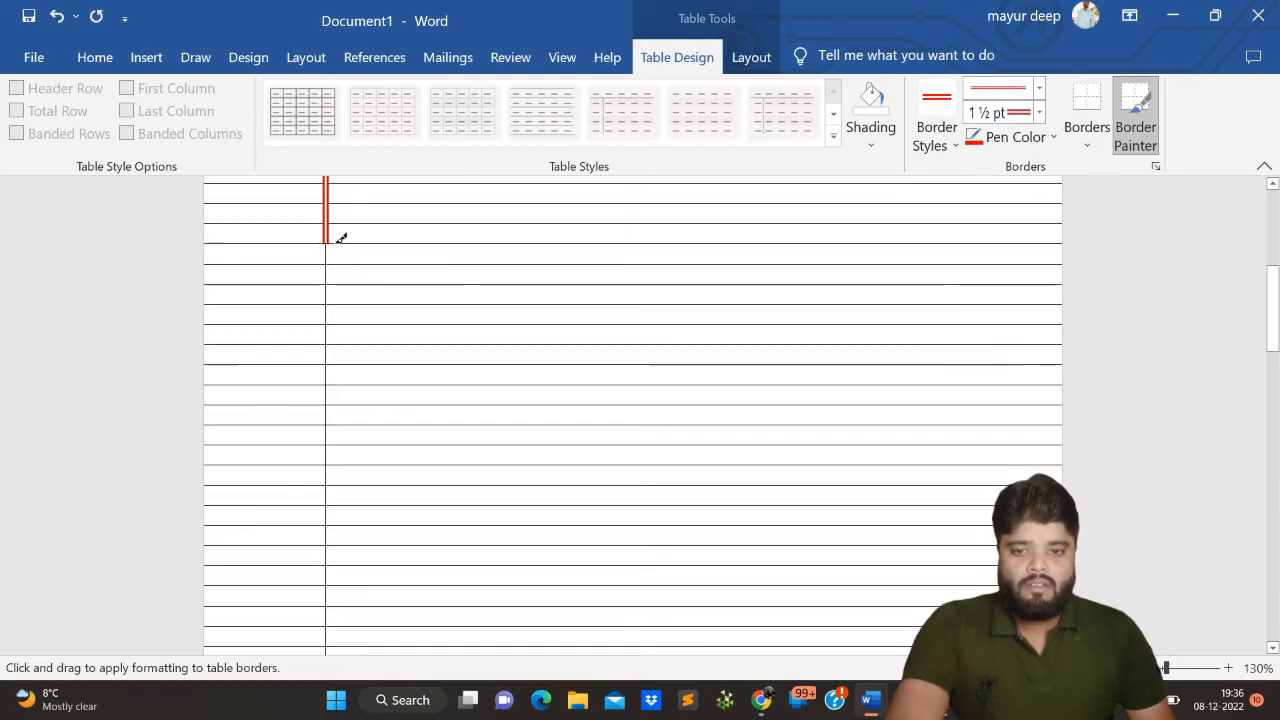
left_click_drag(329, 249, 330, 420)
- Paint the line beneath the tall header row with the red double border across both columns
scroll(602, 350, "up", 15)
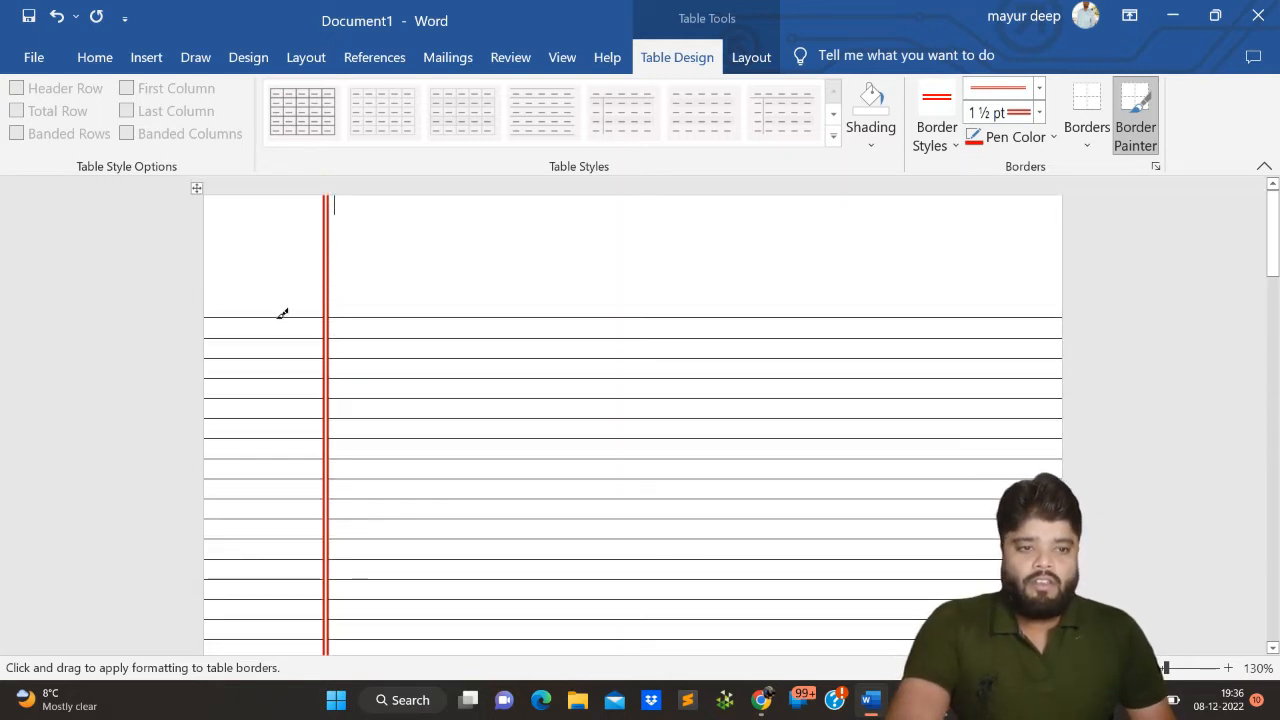
left_click_drag(282, 318, 446, 300)
left_click(640, 318)
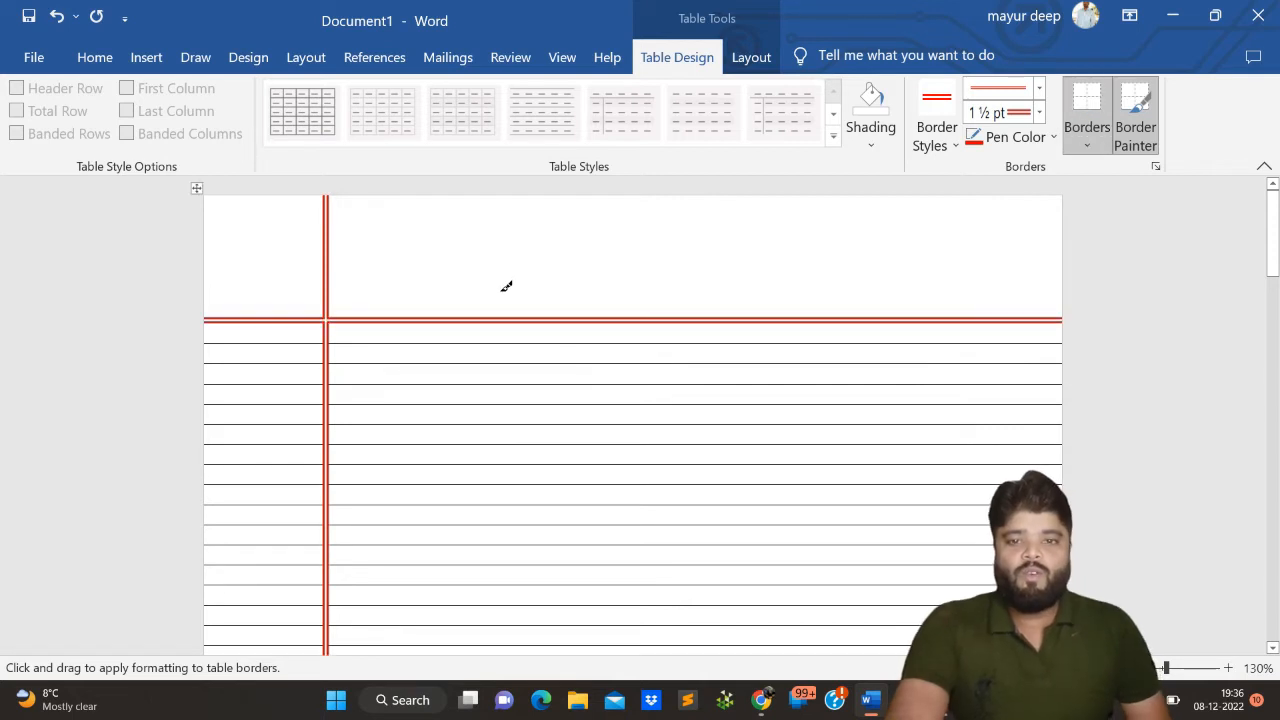
scroll(507, 286, "down", 5)
scroll(507, 286, "up", 5)
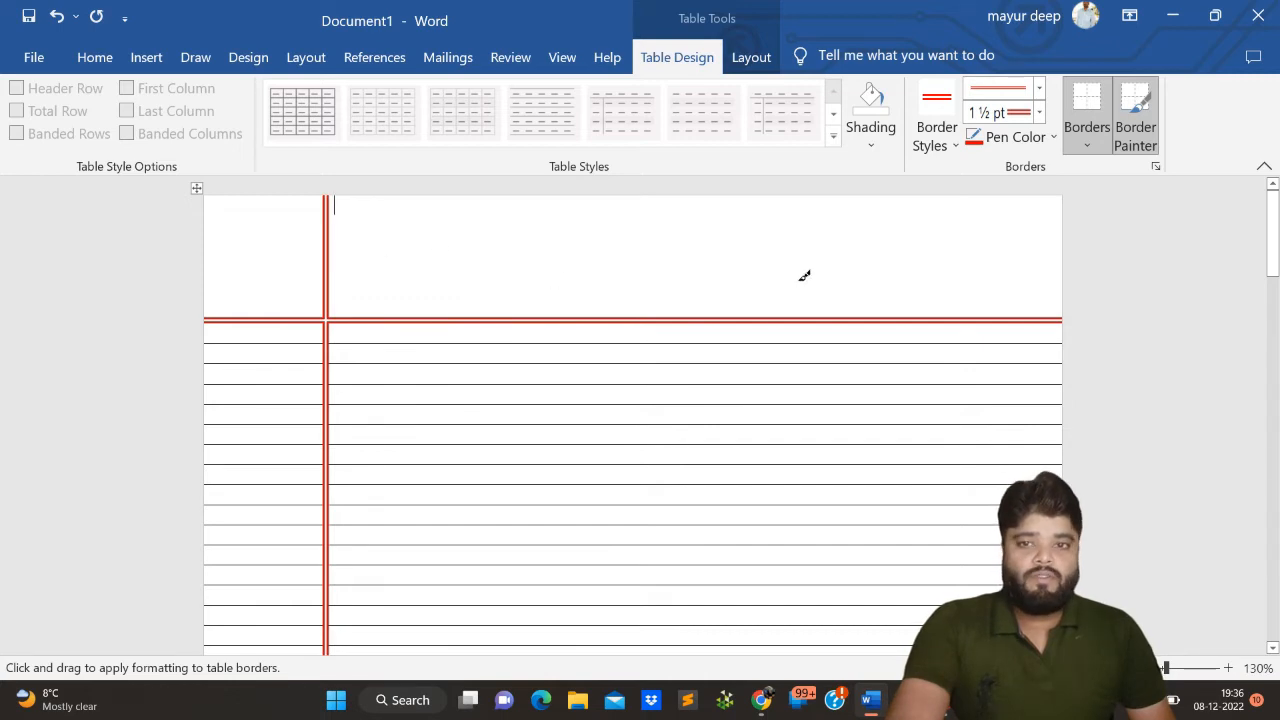
- Exit border painting and return to normal text editing in the wide header cell
left_click(95, 60)
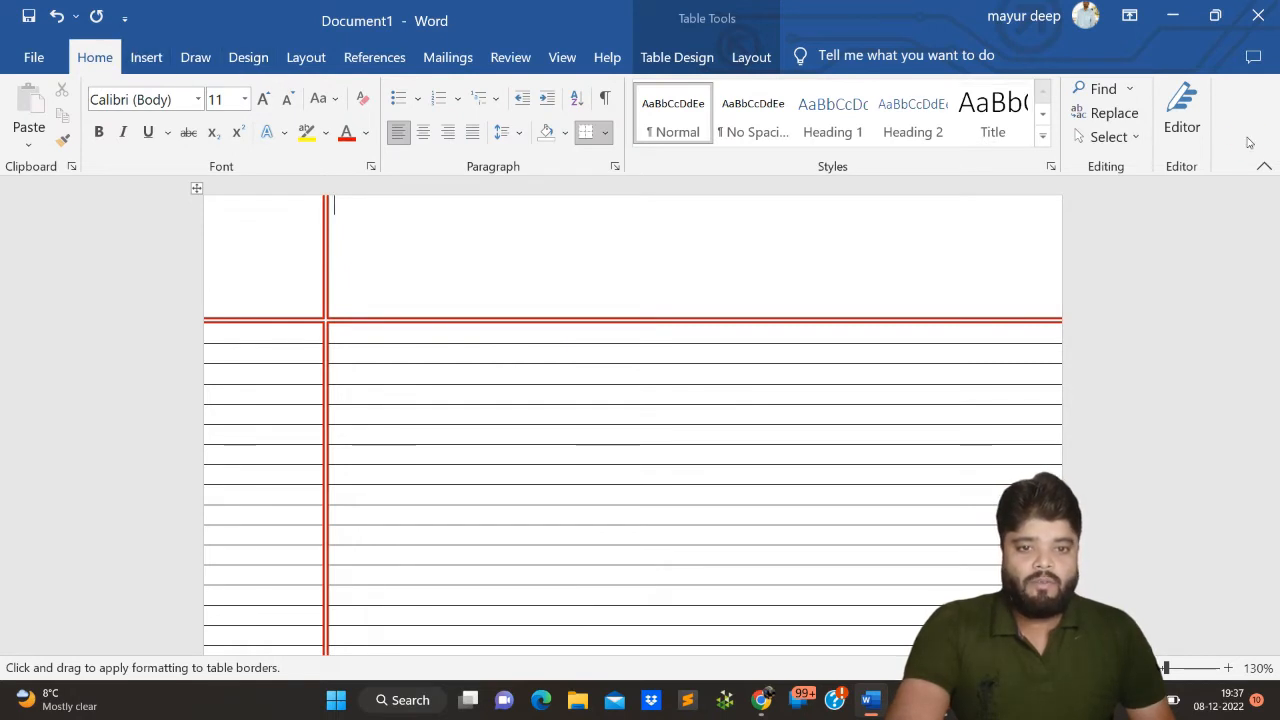
right_click(626, 244)
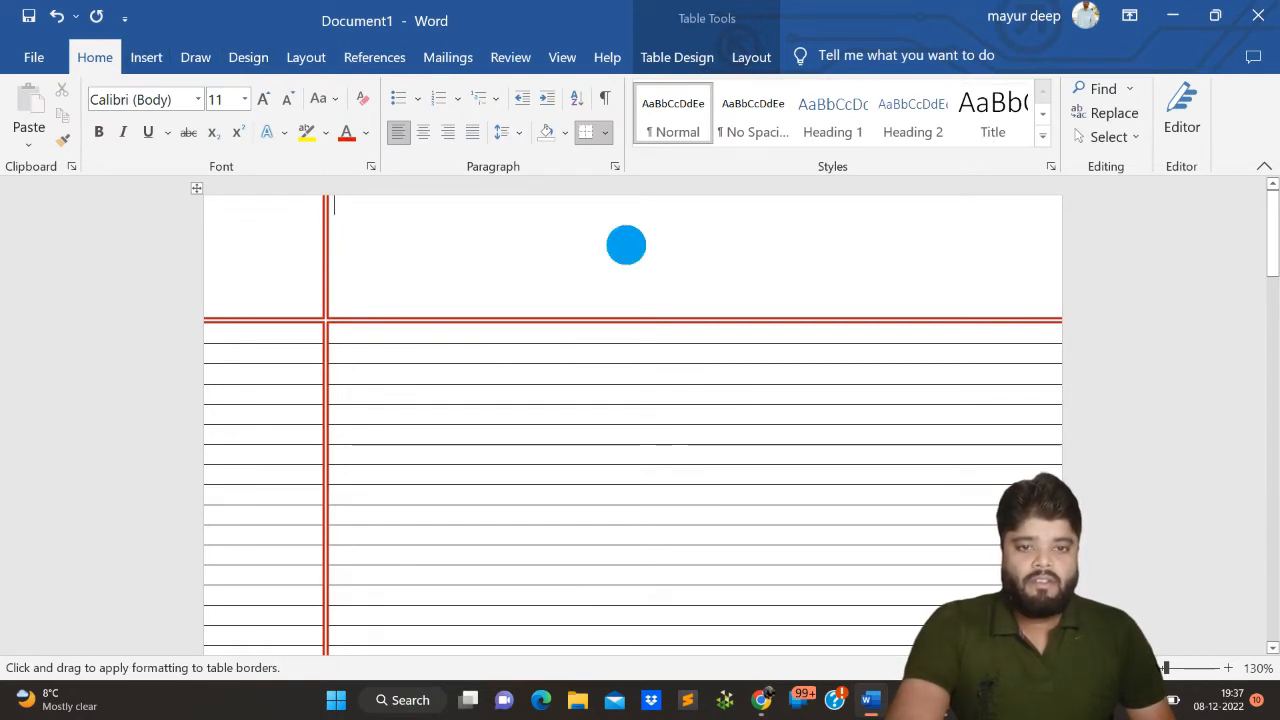
left_click(586, 241)
left_click(606, 257)
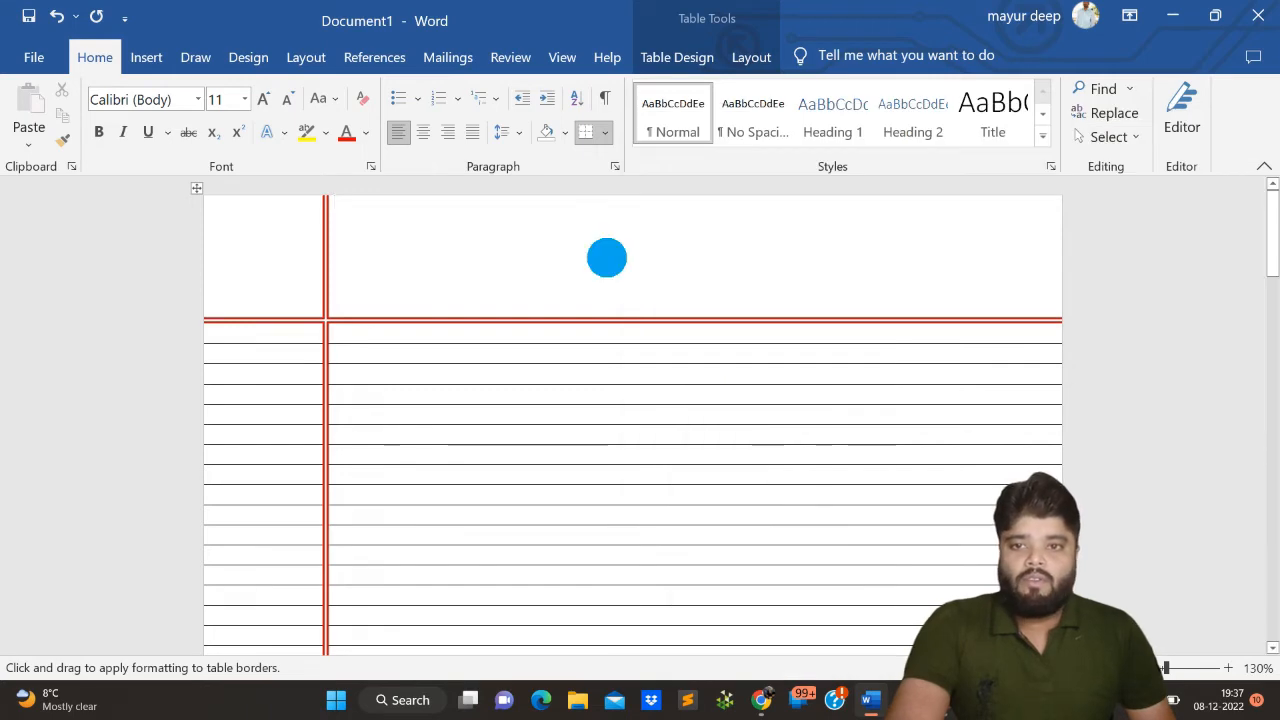
right_click(600, 254)
left_click(511, 240)
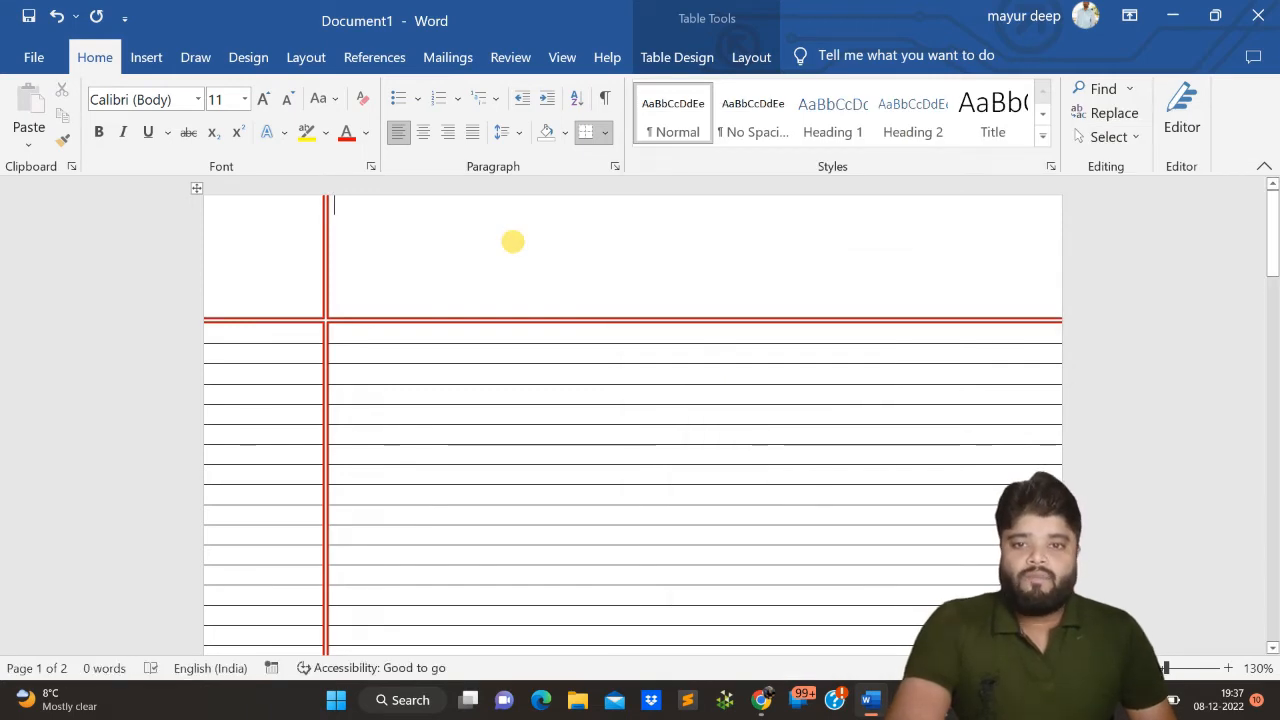
- Draw a rounded rectangle about 2.2 cm high and 4.9 cm wide near the right end of the header row
left_click(133, 58)
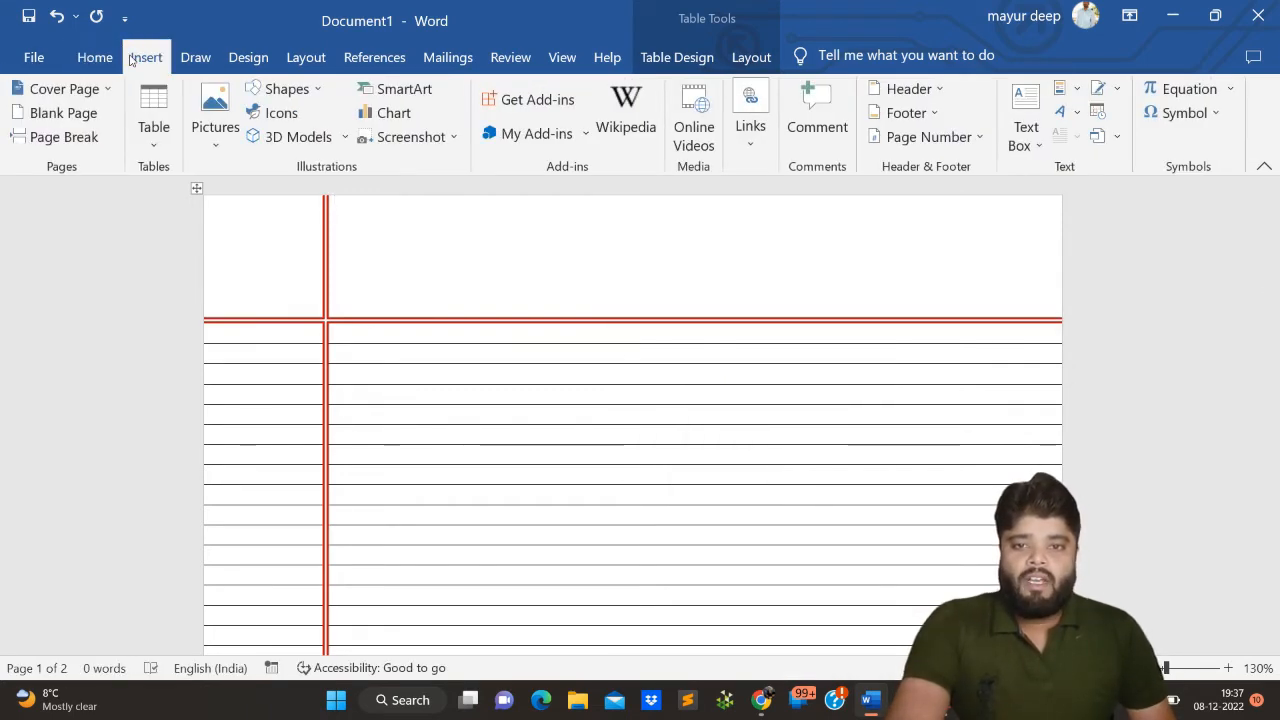
left_click(318, 92)
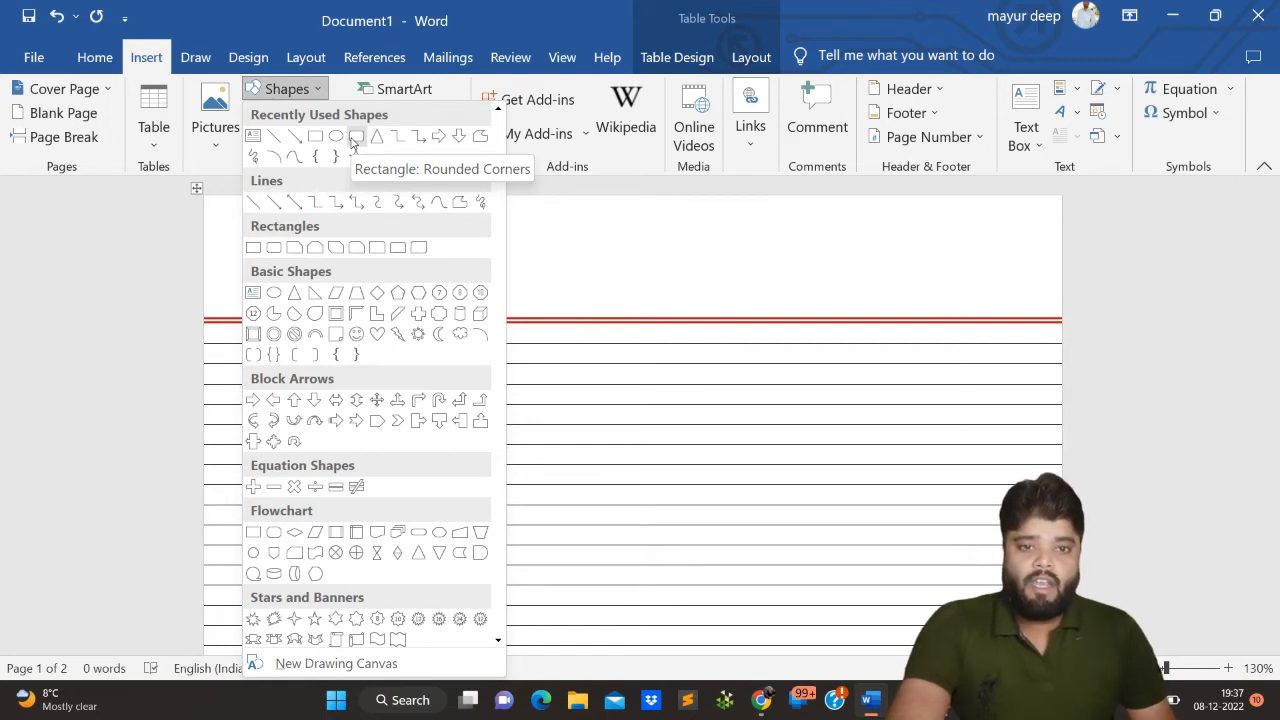
left_click(352, 145)
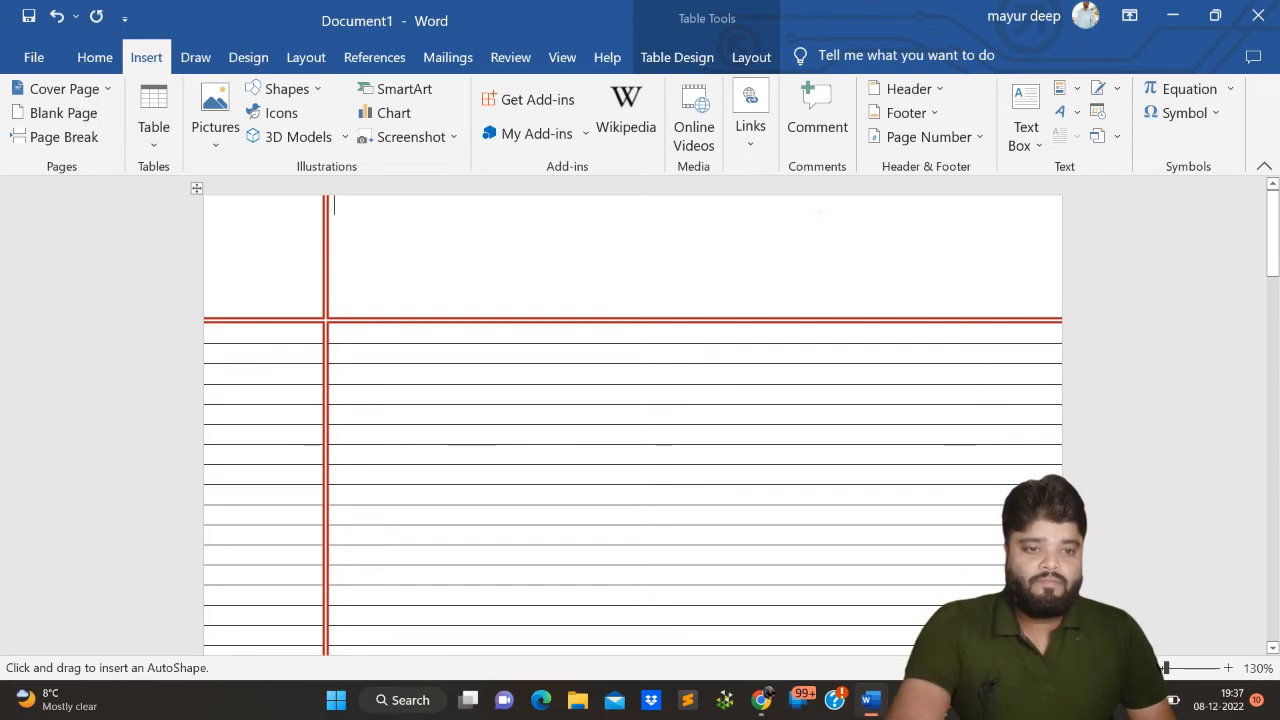
mouse_move(820, 211)
left_mouse_down()
mouse_move(854, 251)
mouse_move(969, 303)
mouse_move(1026, 291)
mouse_move(1023, 302)
left_mouse_up()
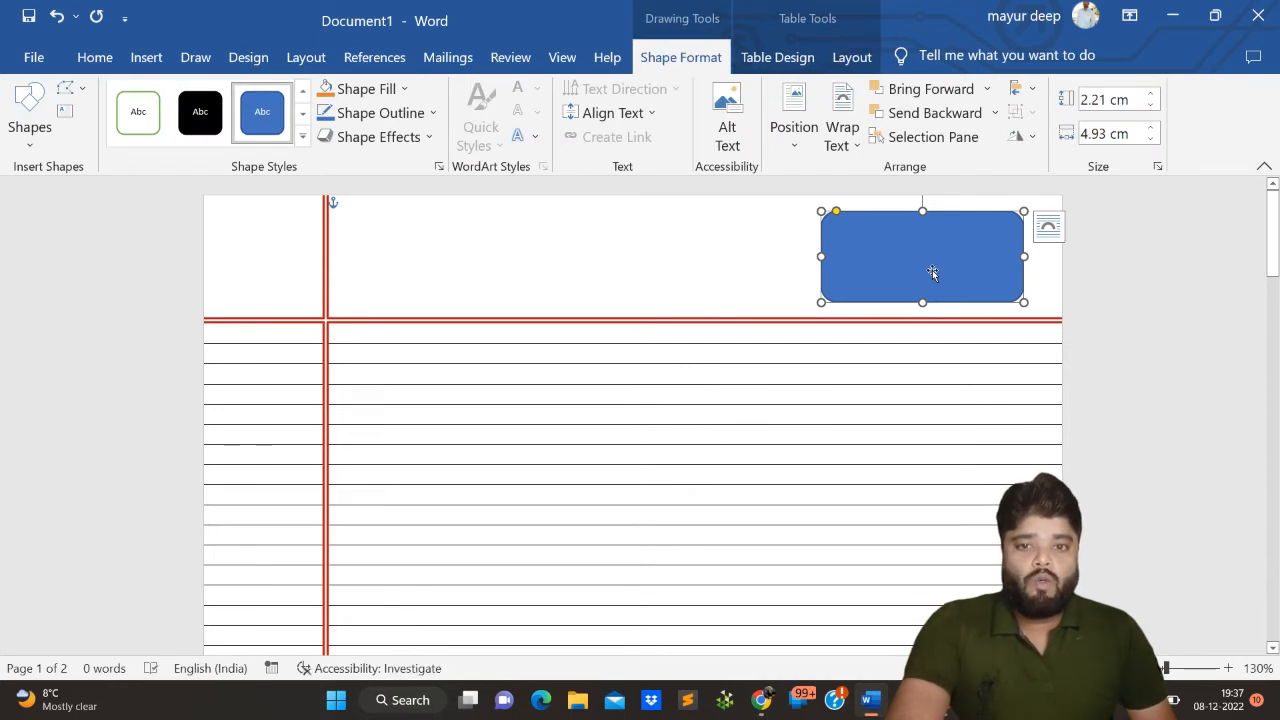
- Remove the rounded rectangle's fill and set its outline colour to red
left_click(405, 89)
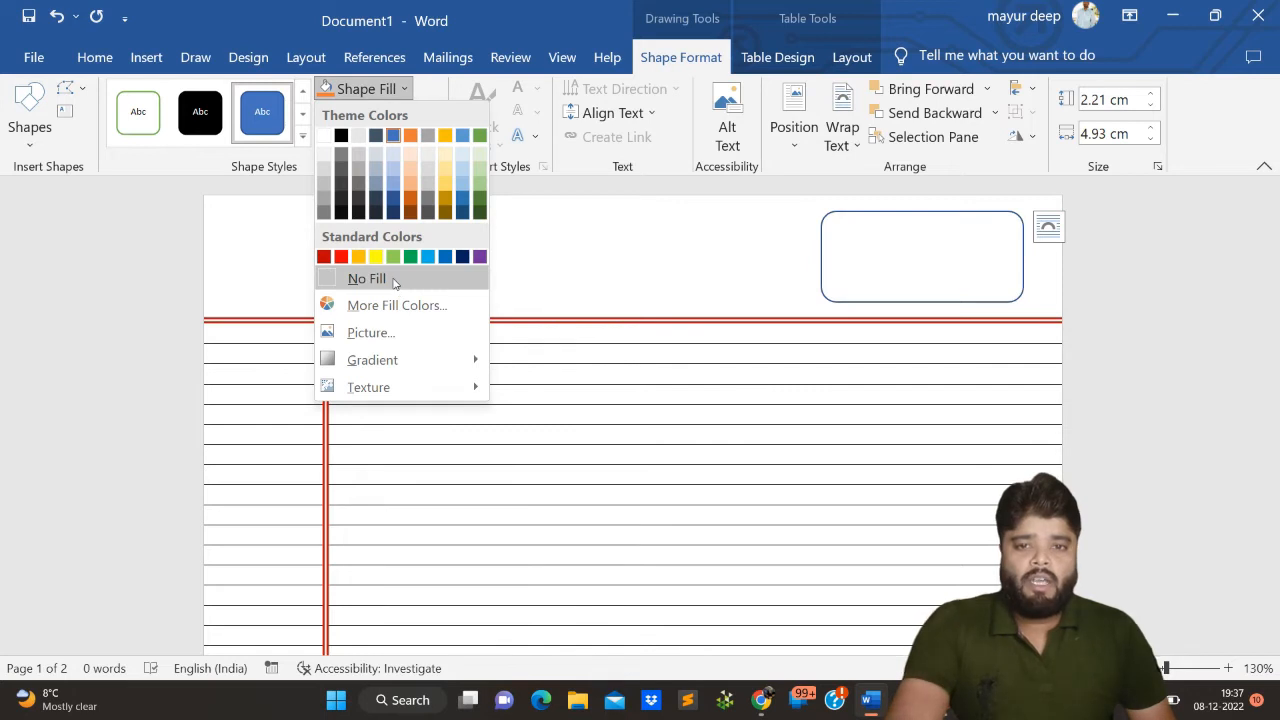
left_click(393, 280)
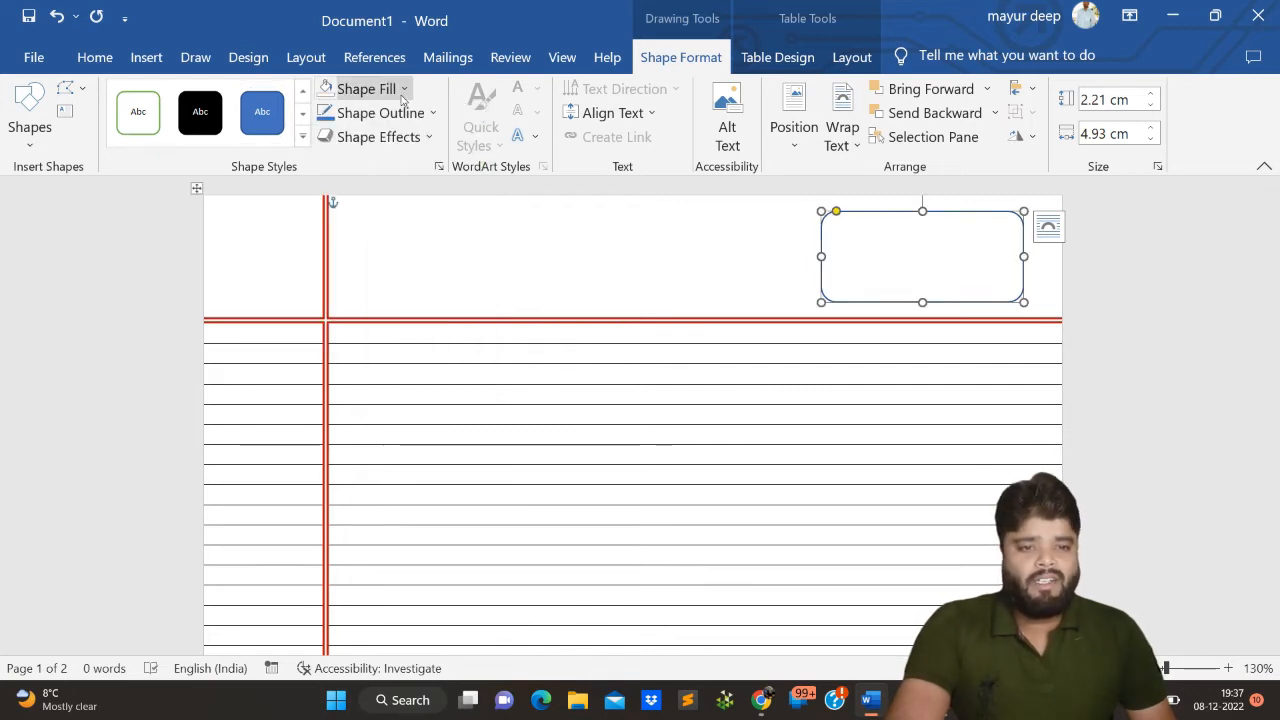
left_click(432, 114)
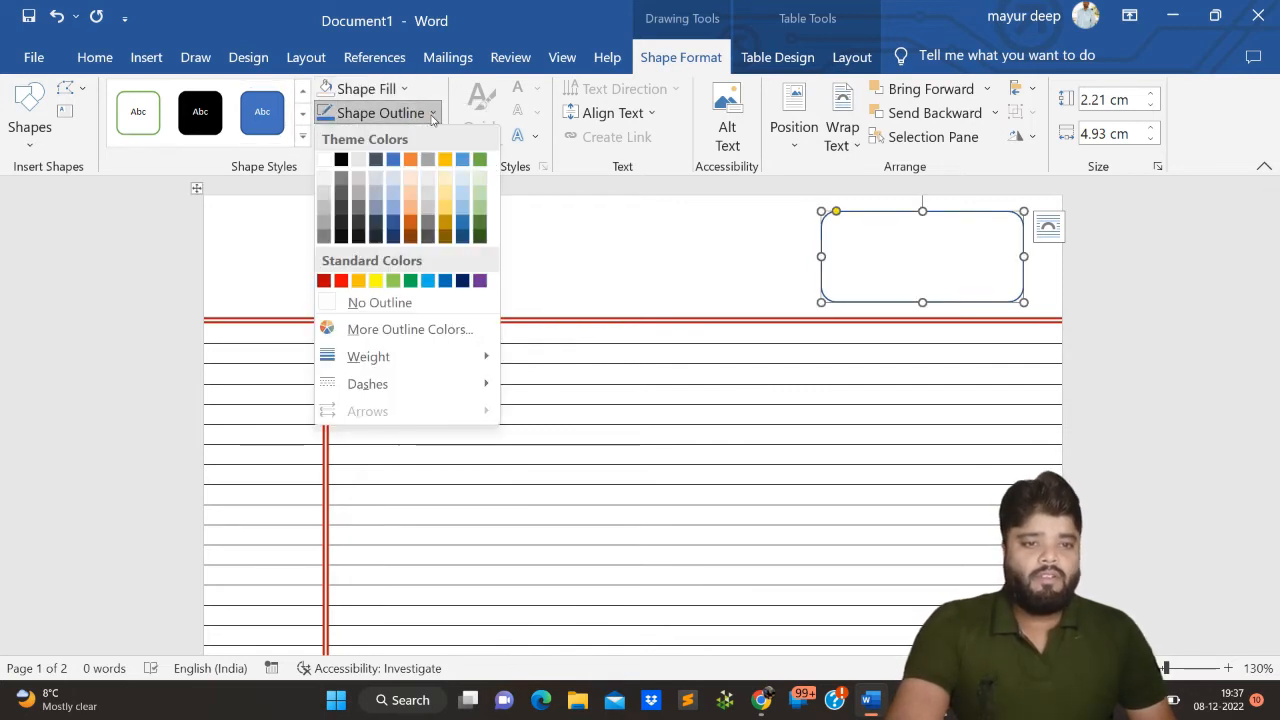
left_click(340, 280)
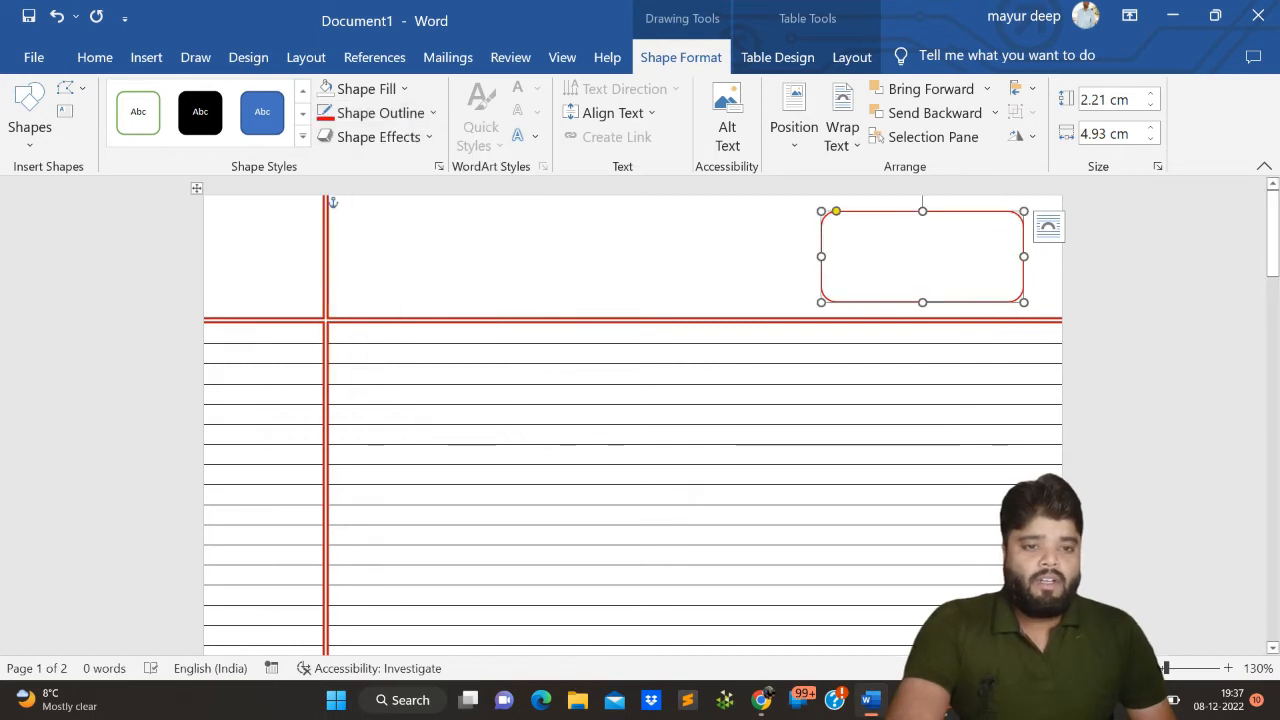
- Try entering "Date :__/__/" followed by a longer underscore blank inside the rounded rectangle's area
left_click(840, 252)
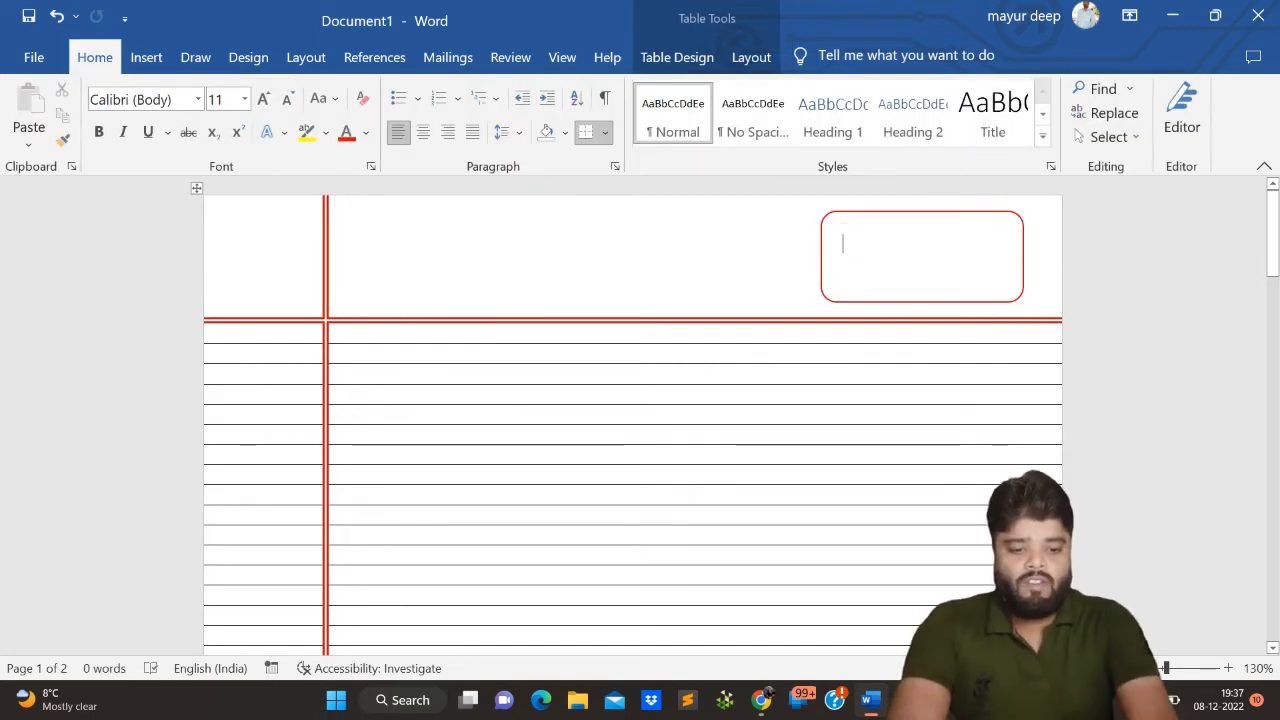
type("Date")
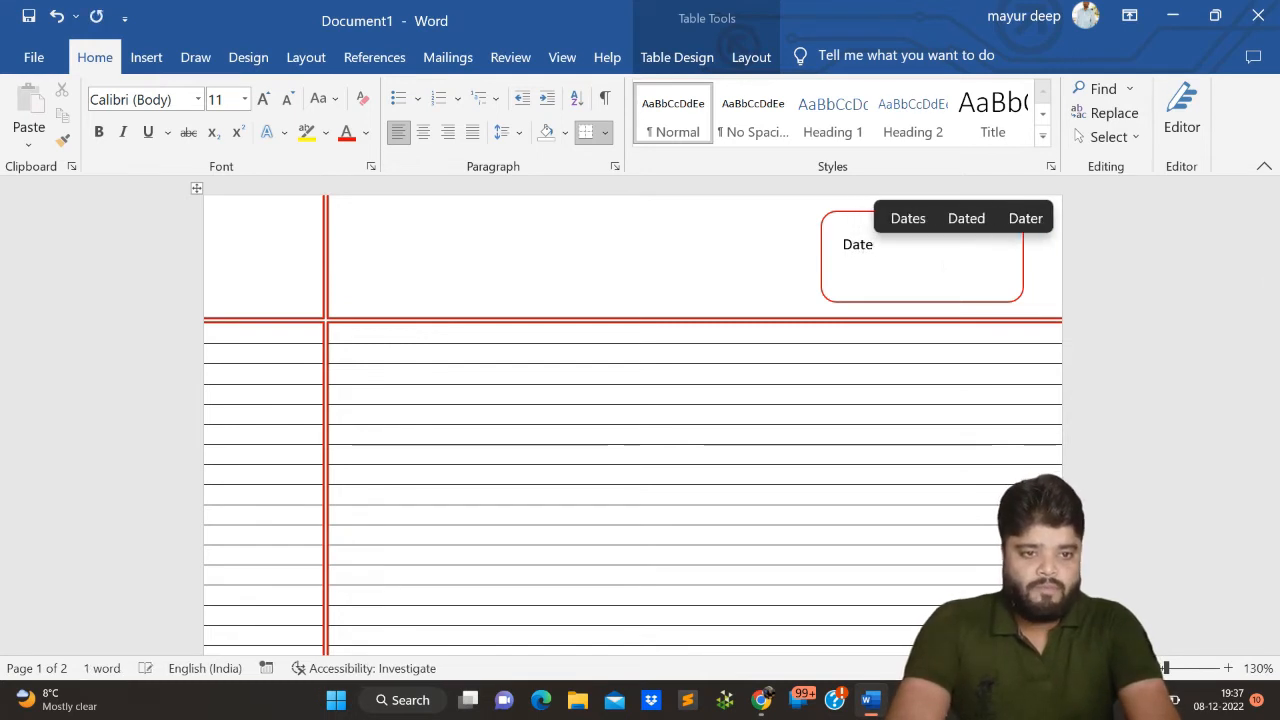
type(" :")
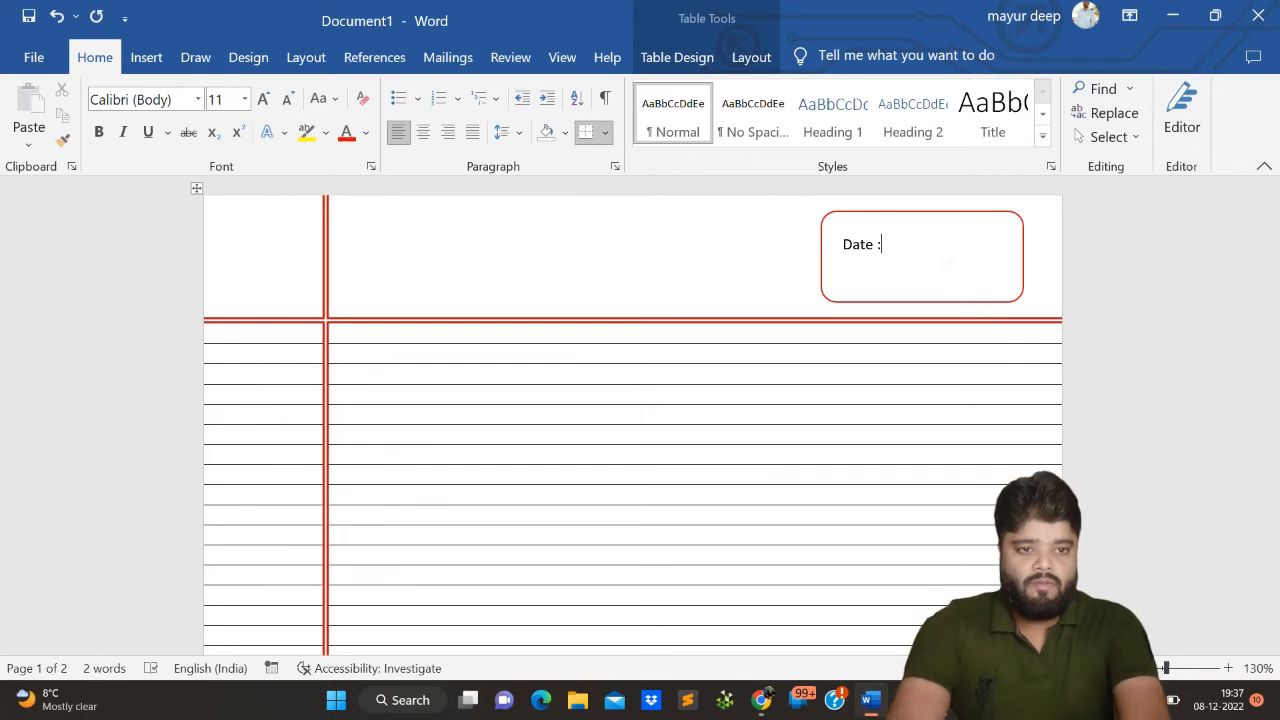
type("__/_")
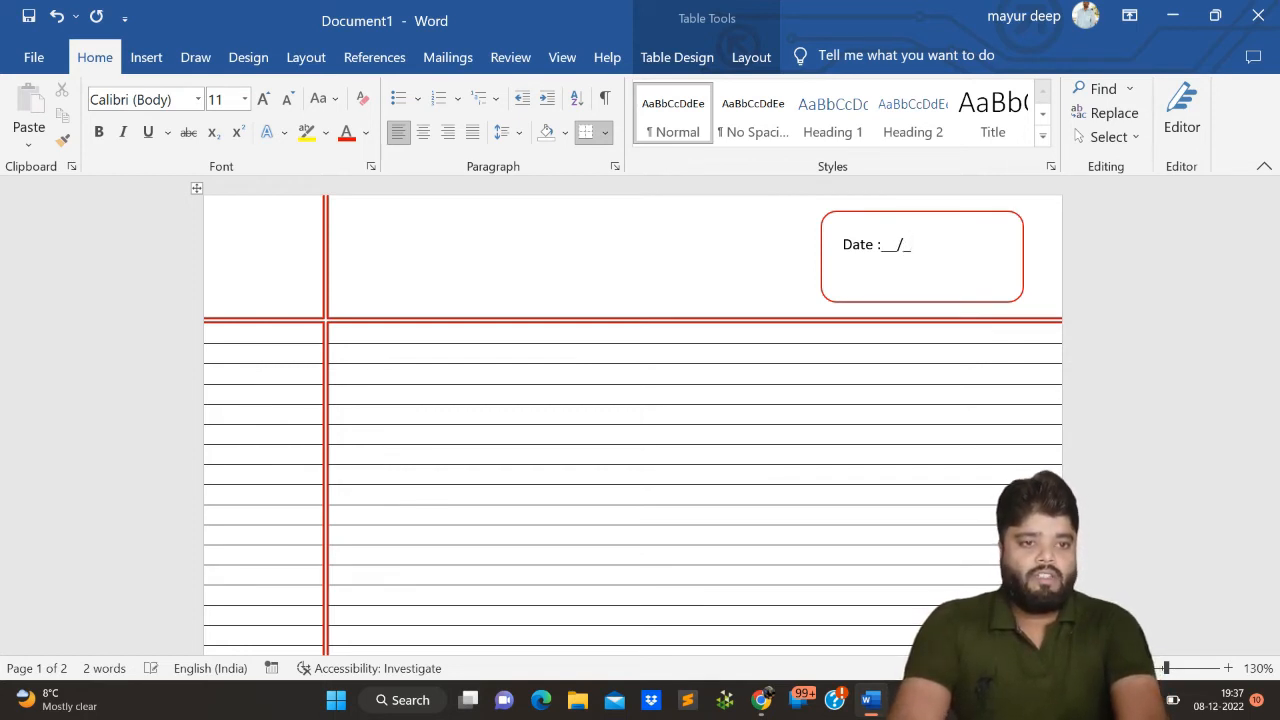
type("_/___")
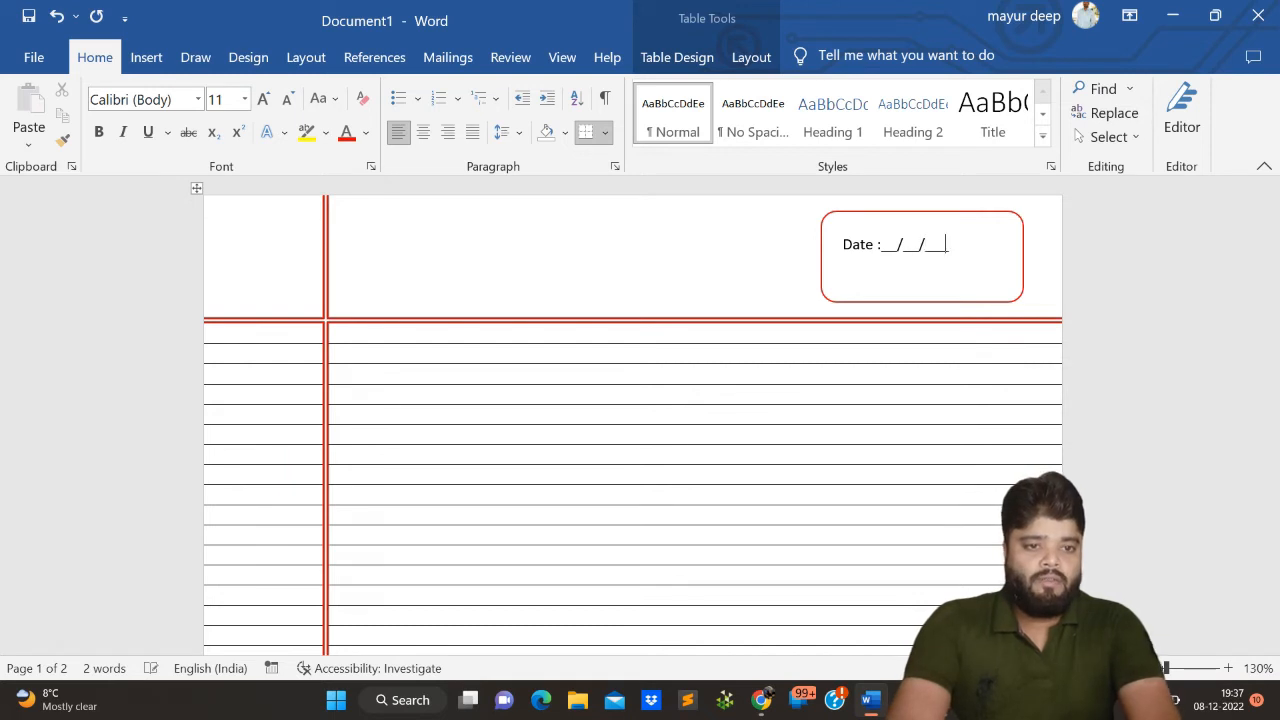
type("____")
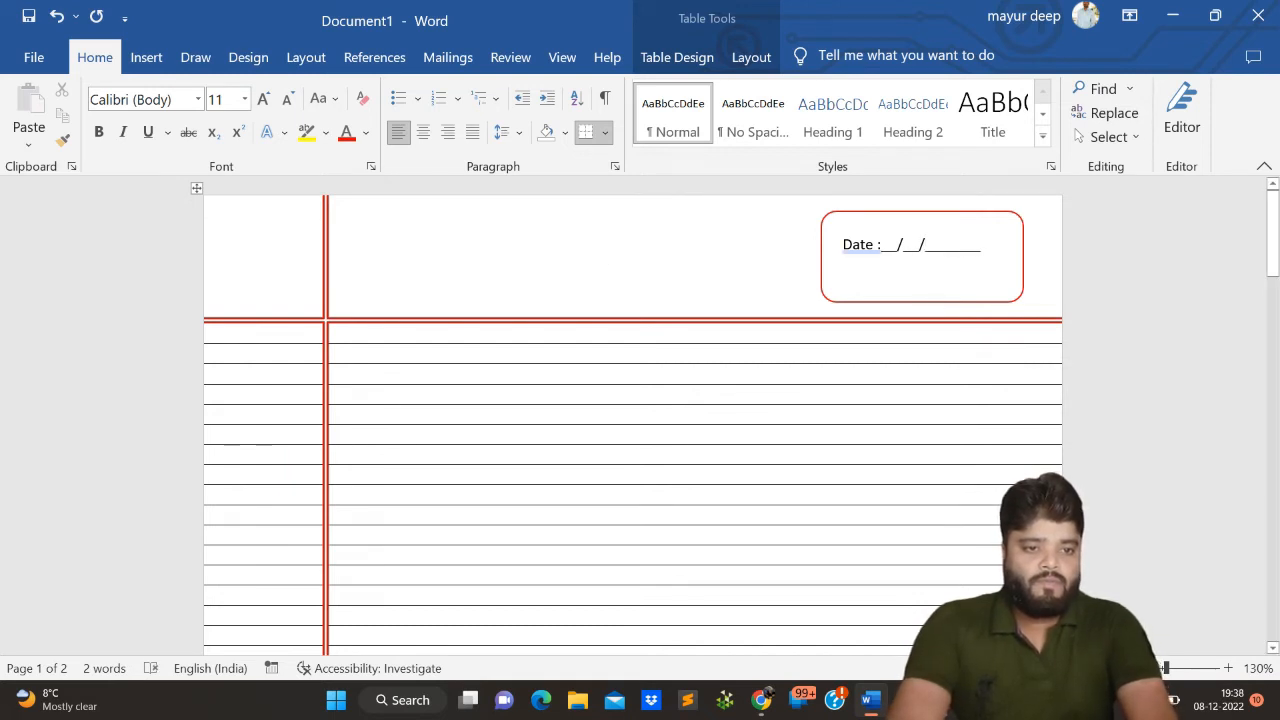
- Try to start a second text line beginning with "P" beneath the date line, and erase the stray letter
left_click(846, 282)
left_click(846, 275)
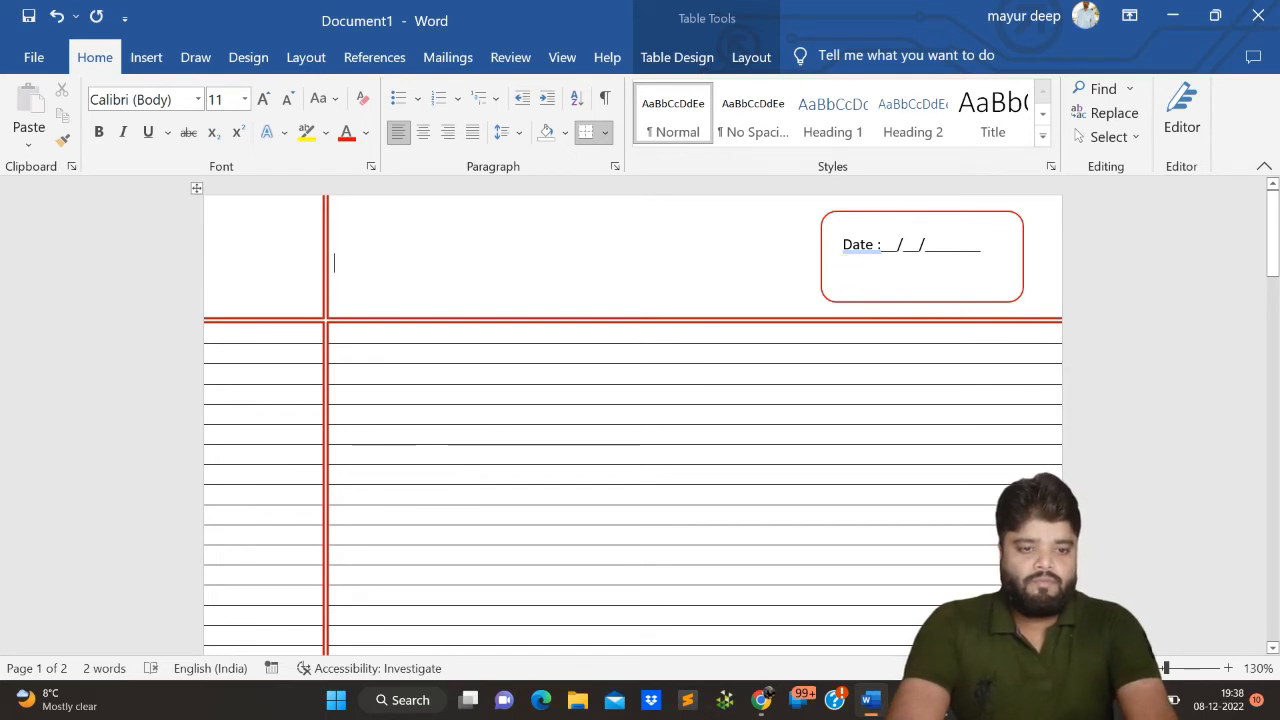
left_click(986, 248)
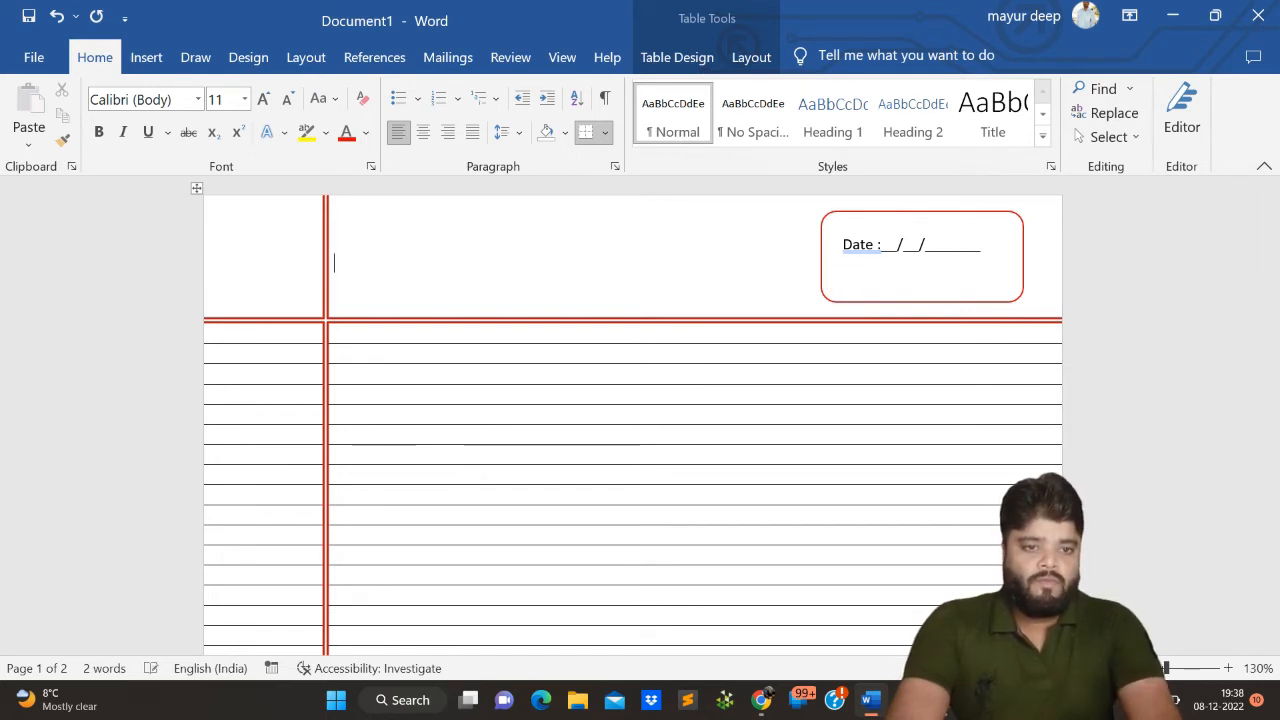
type("P")
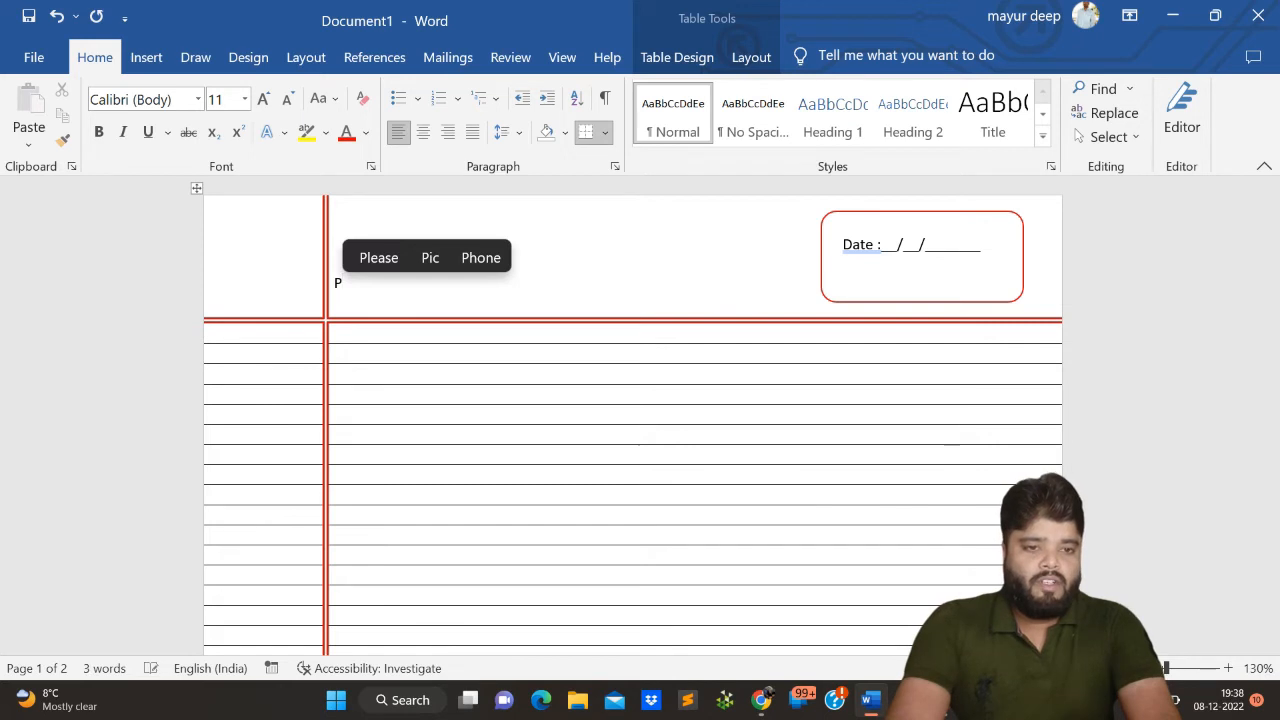
key("BackSpace")
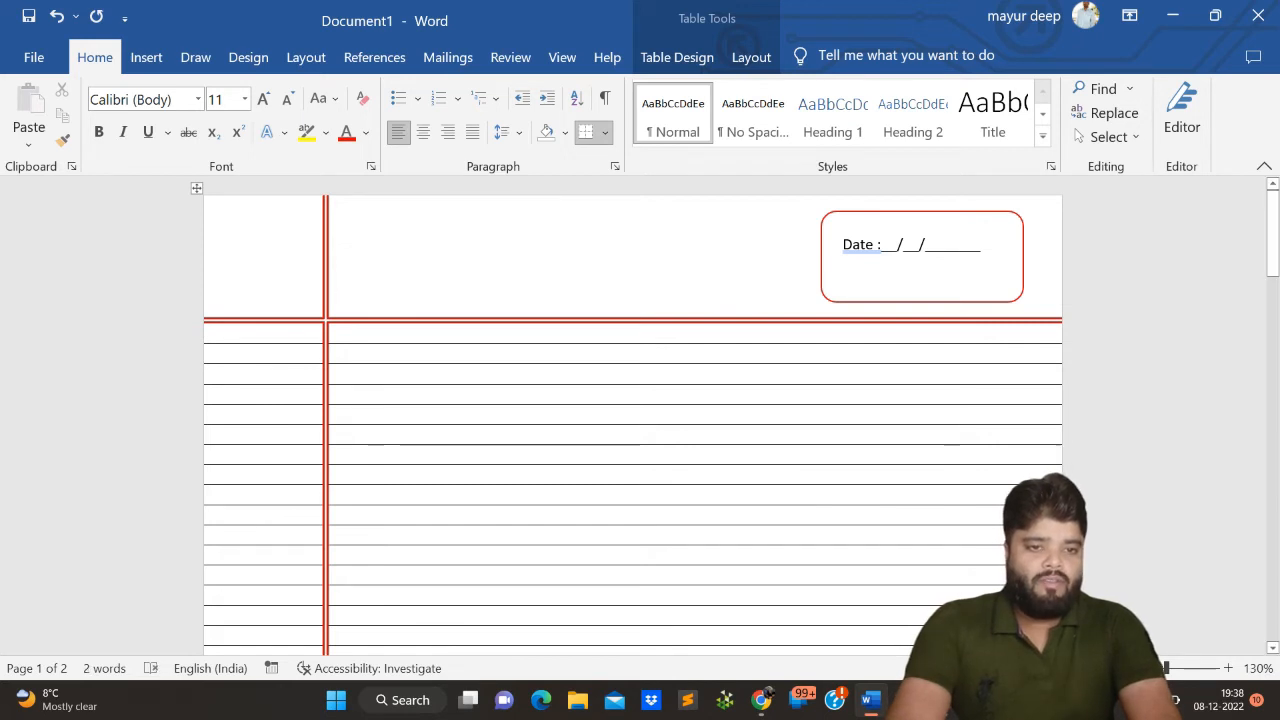
- Delete the whole date line from the rounded rectangle's area
right_click(886, 266)
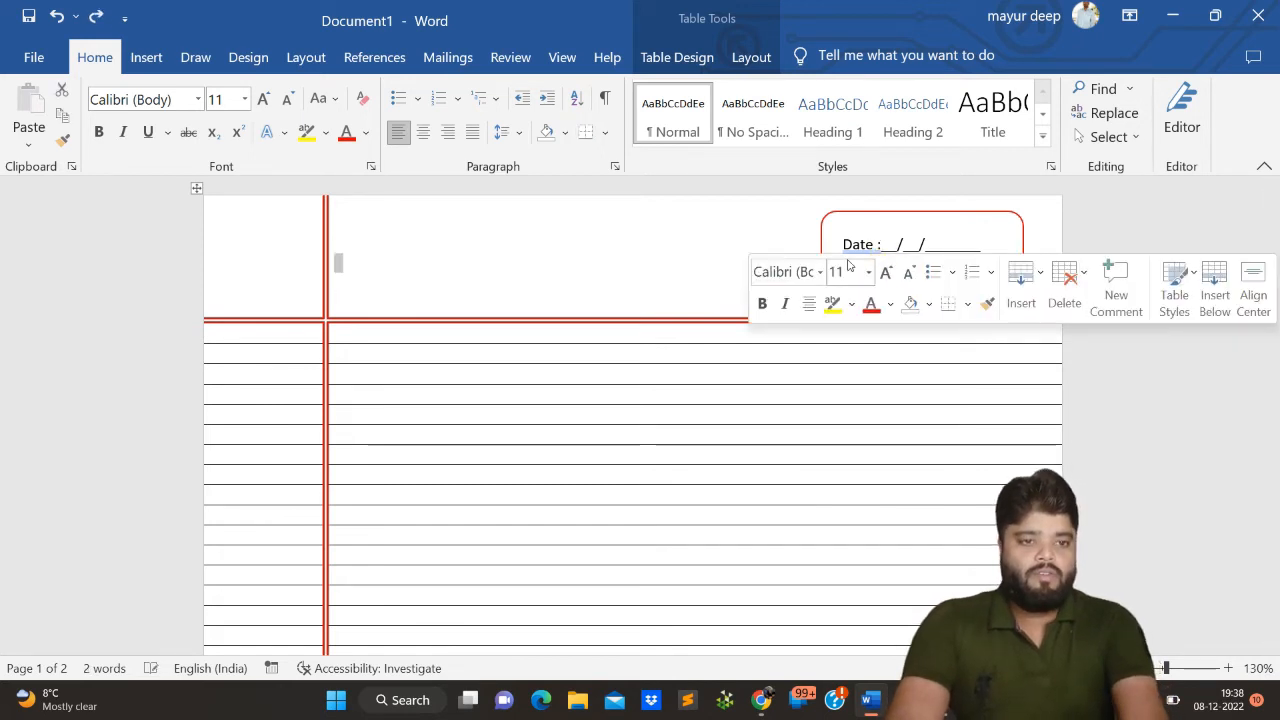
left_click_drag(833, 242, 955, 240)
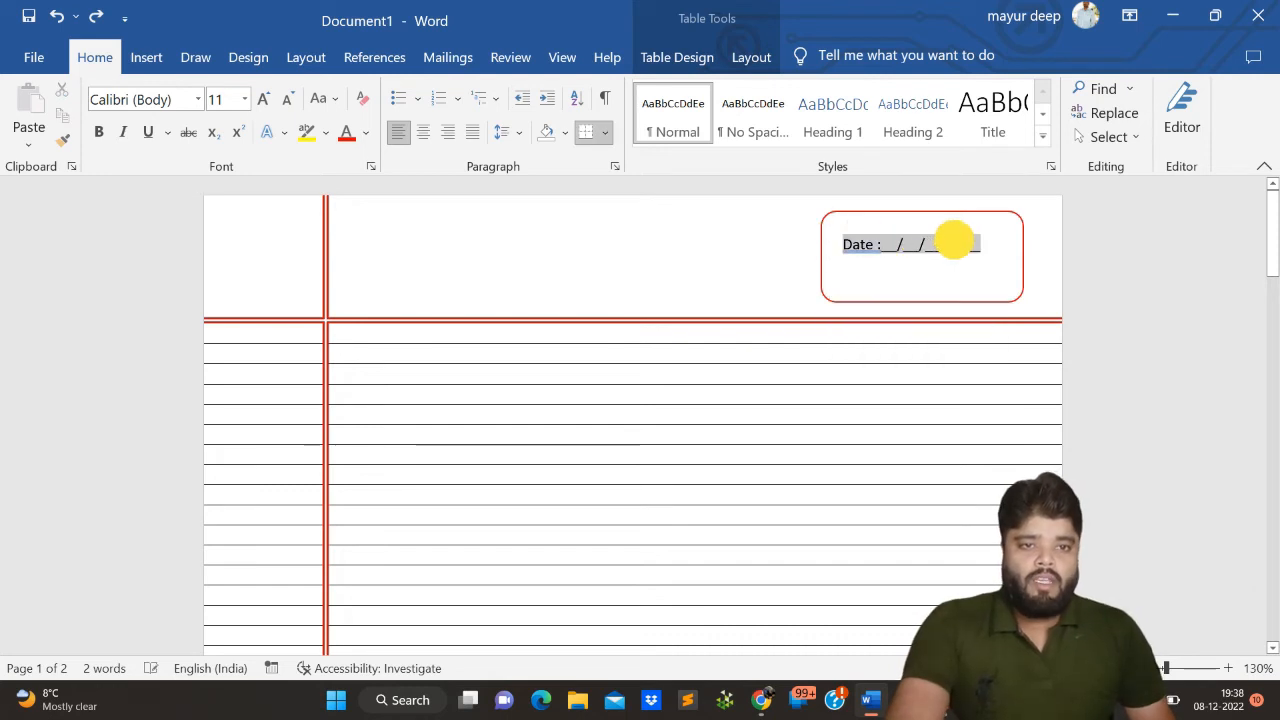
key("BackSpace")
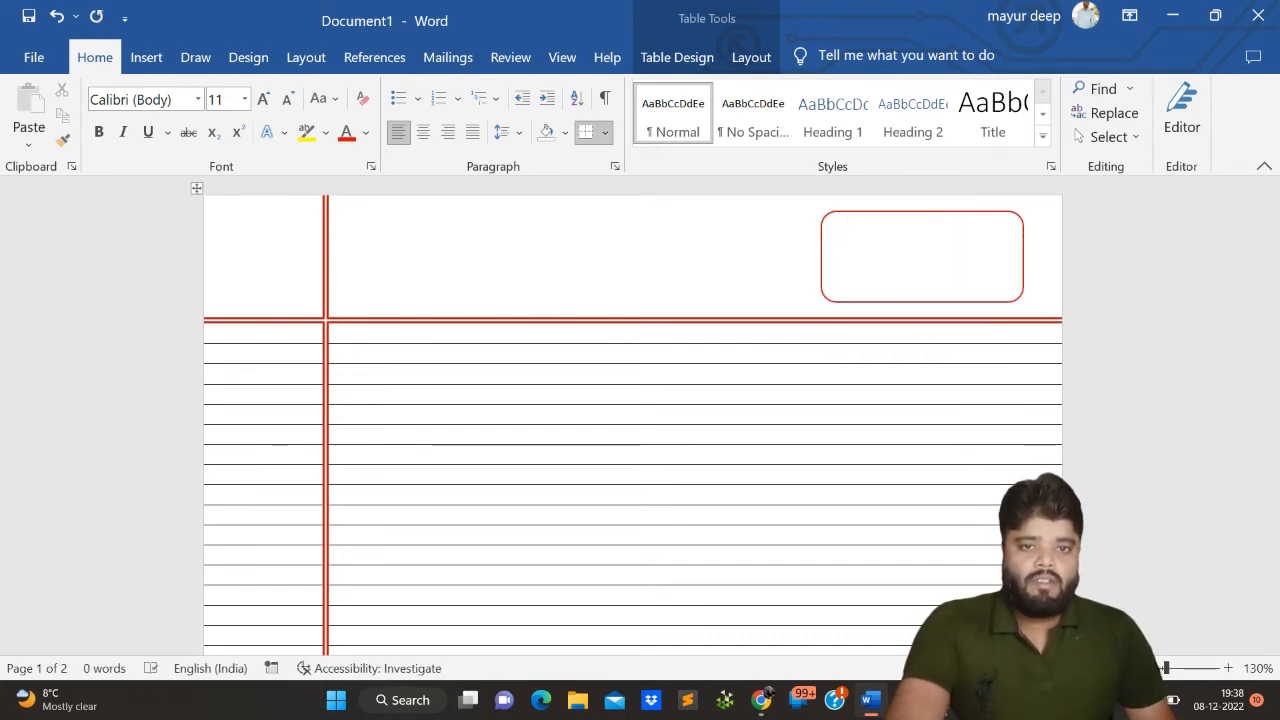
- Insert a WordArt text box in the black fill style in the header row
left_click(743, 55)
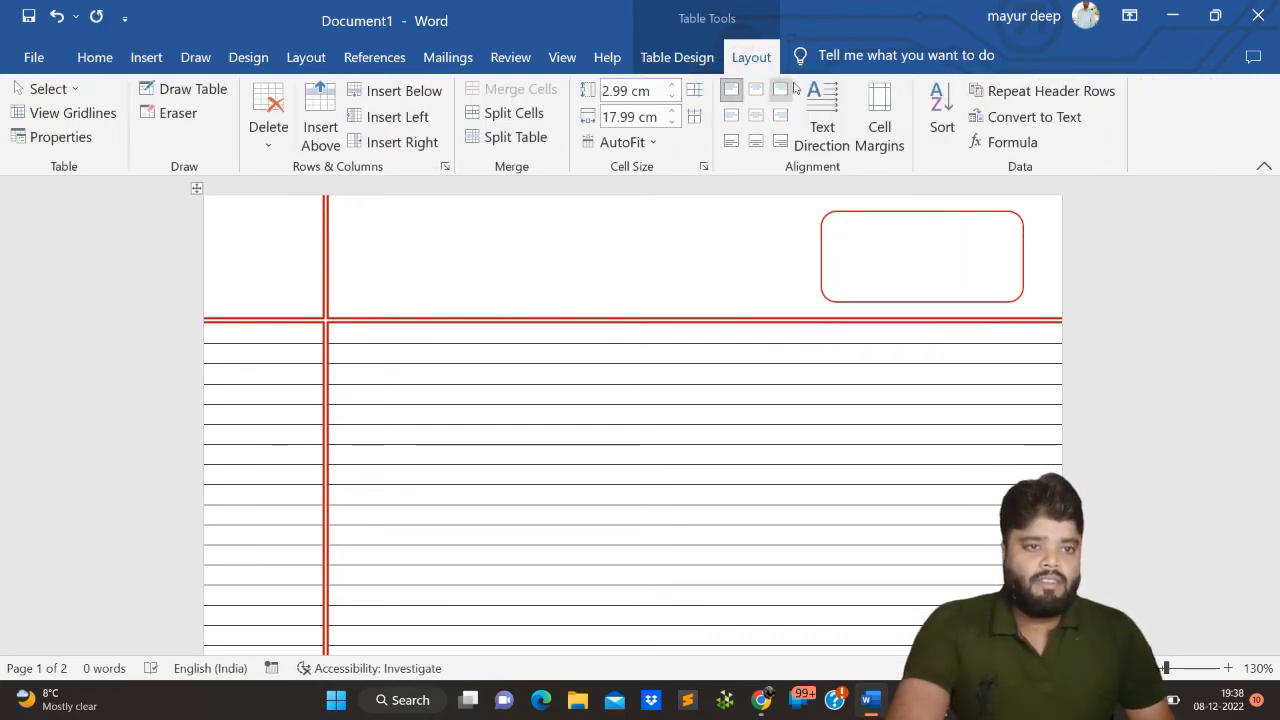
left_click(656, 57)
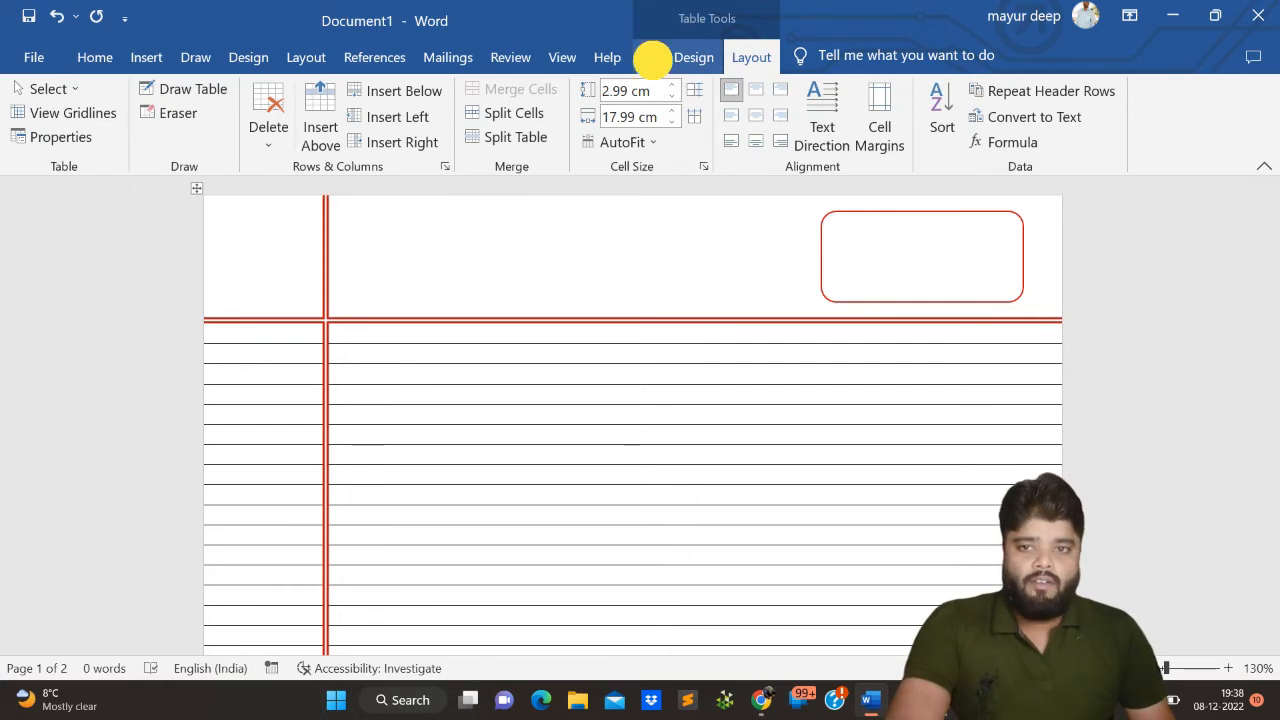
left_click(146, 58)
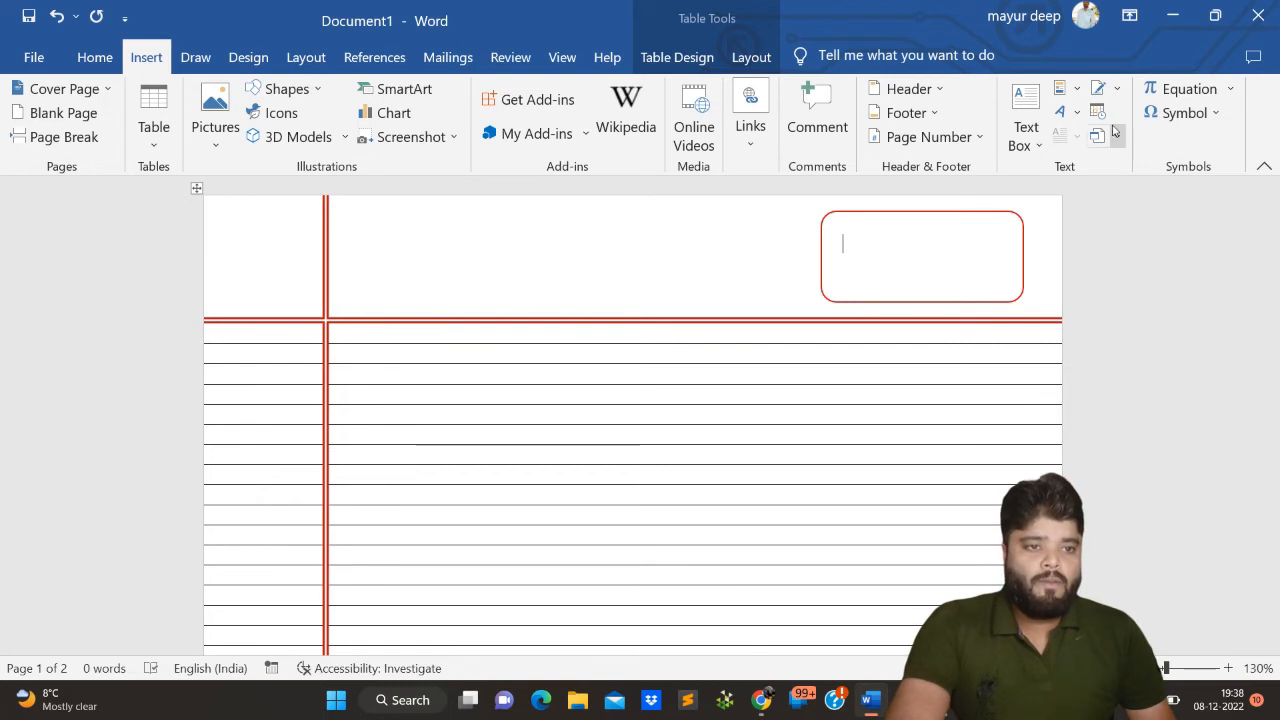
left_click(1062, 112)
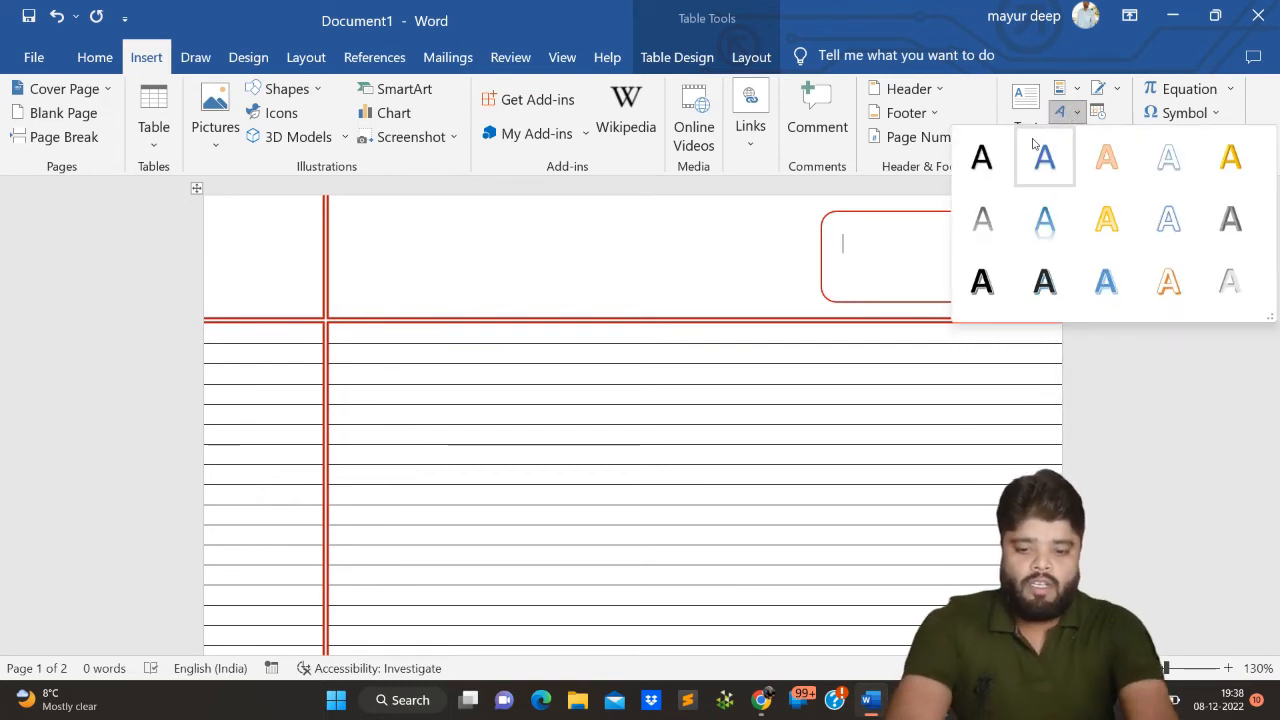
left_click(983, 163)
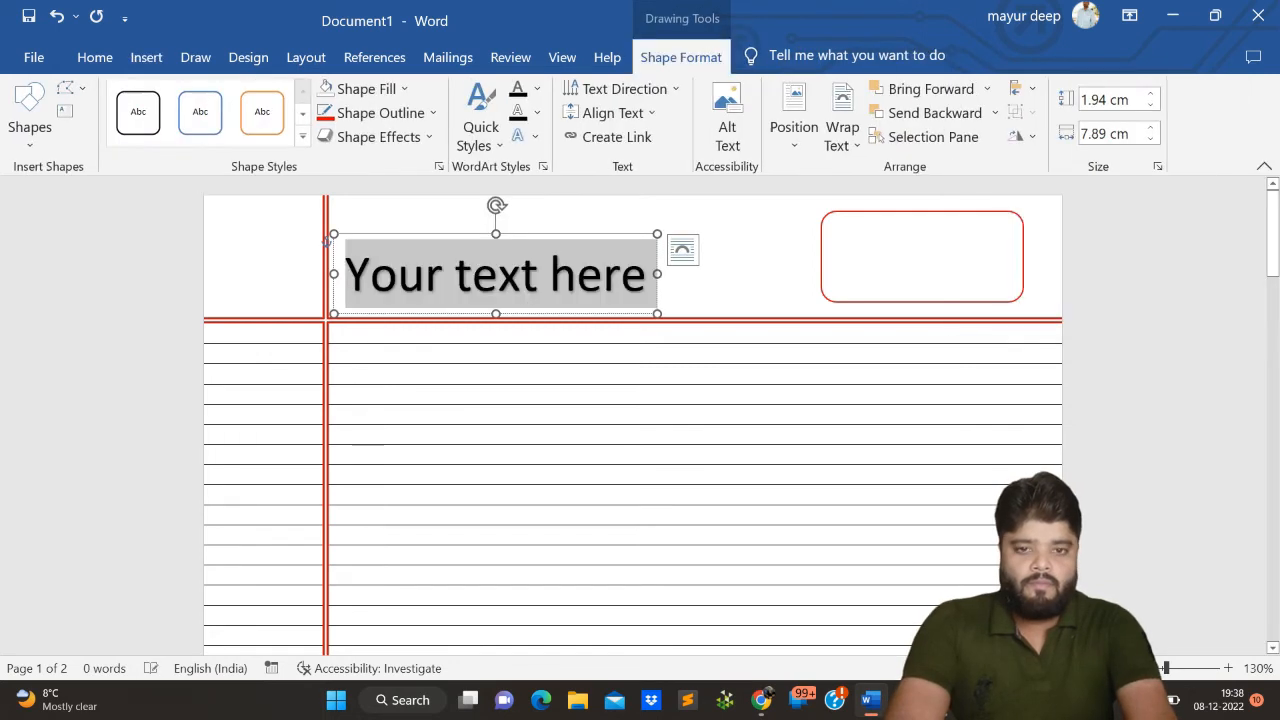
- Enter "Date : __/__/____" as the text of the WordArt box in the header
type("Date")
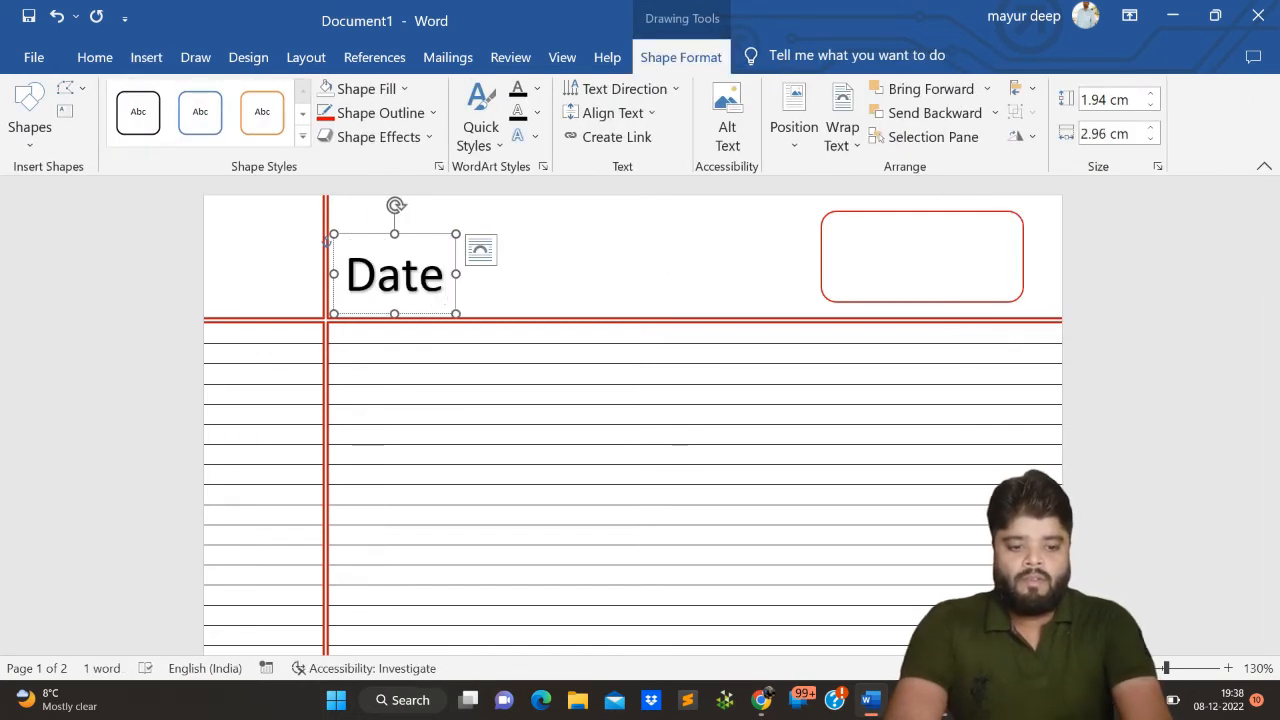
type(" :")
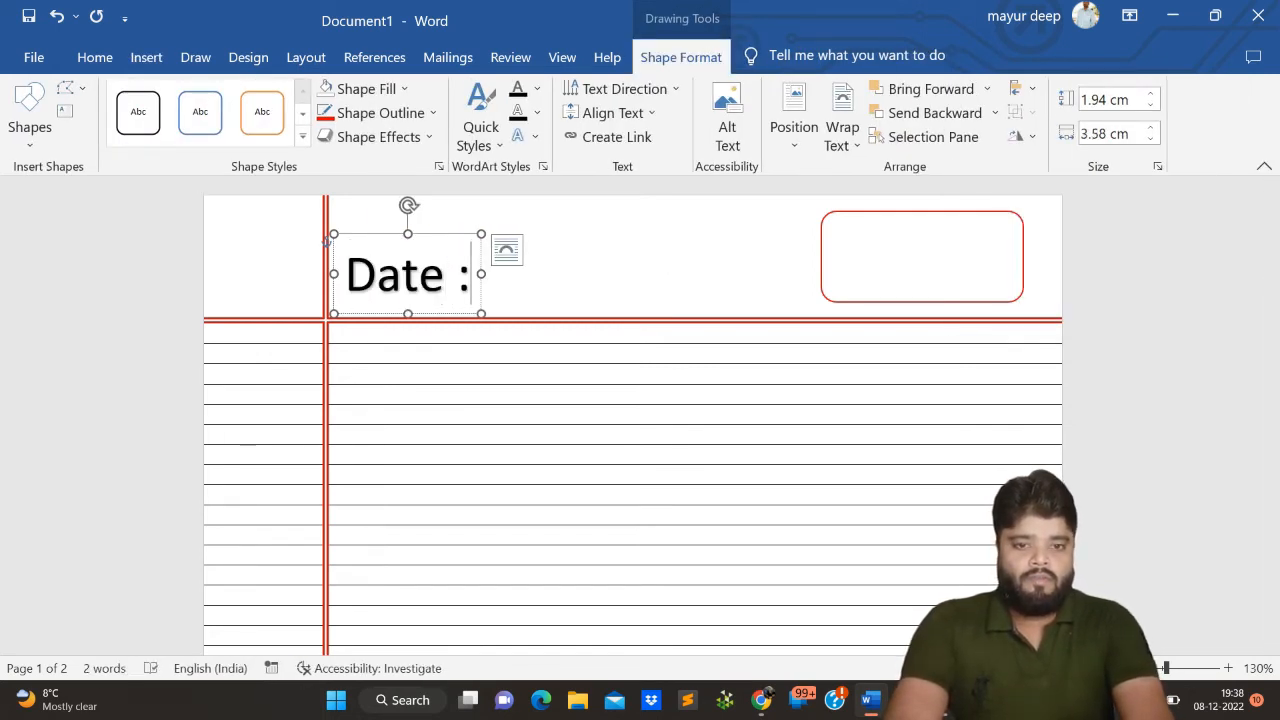
type(" ___/___")
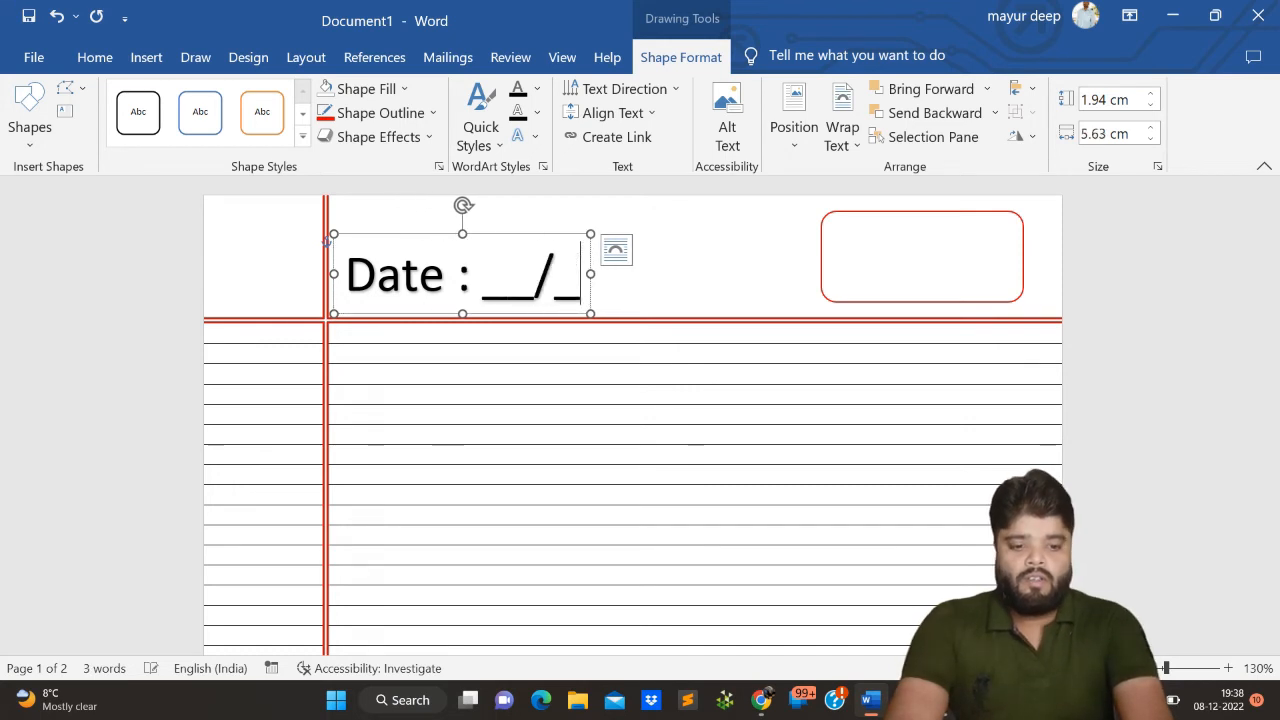
type("?")
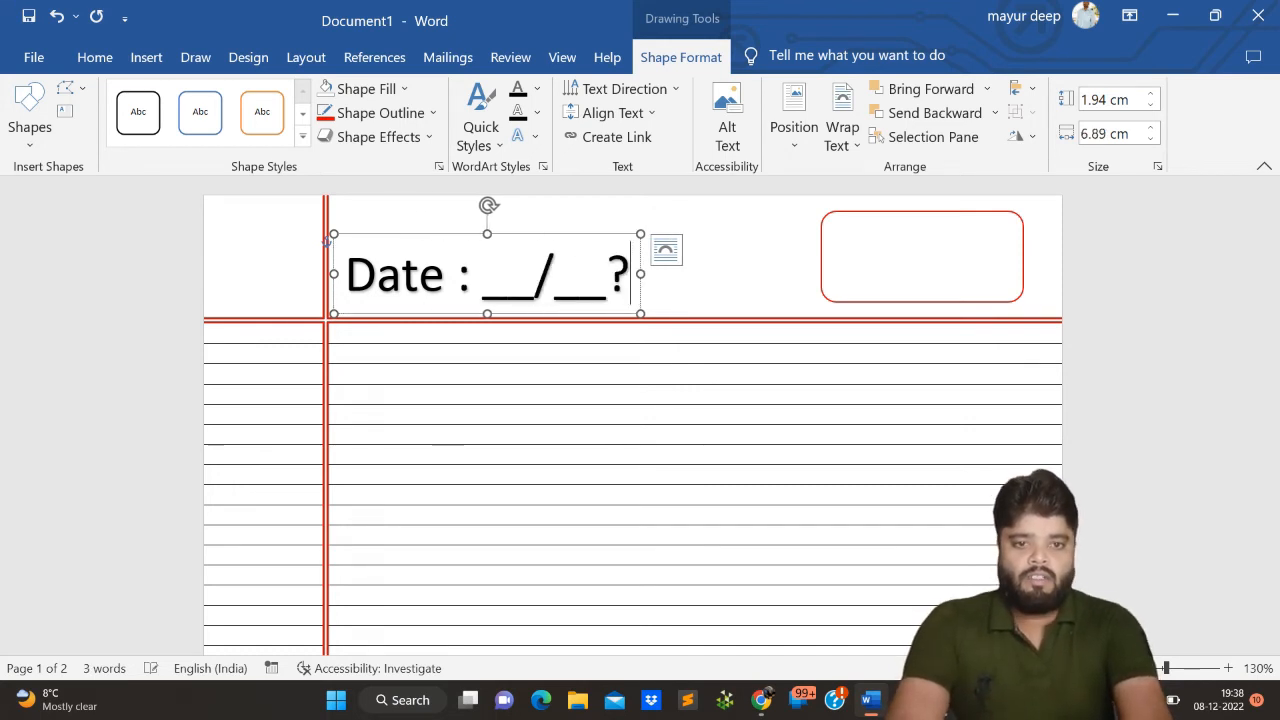
key("BackSpace")
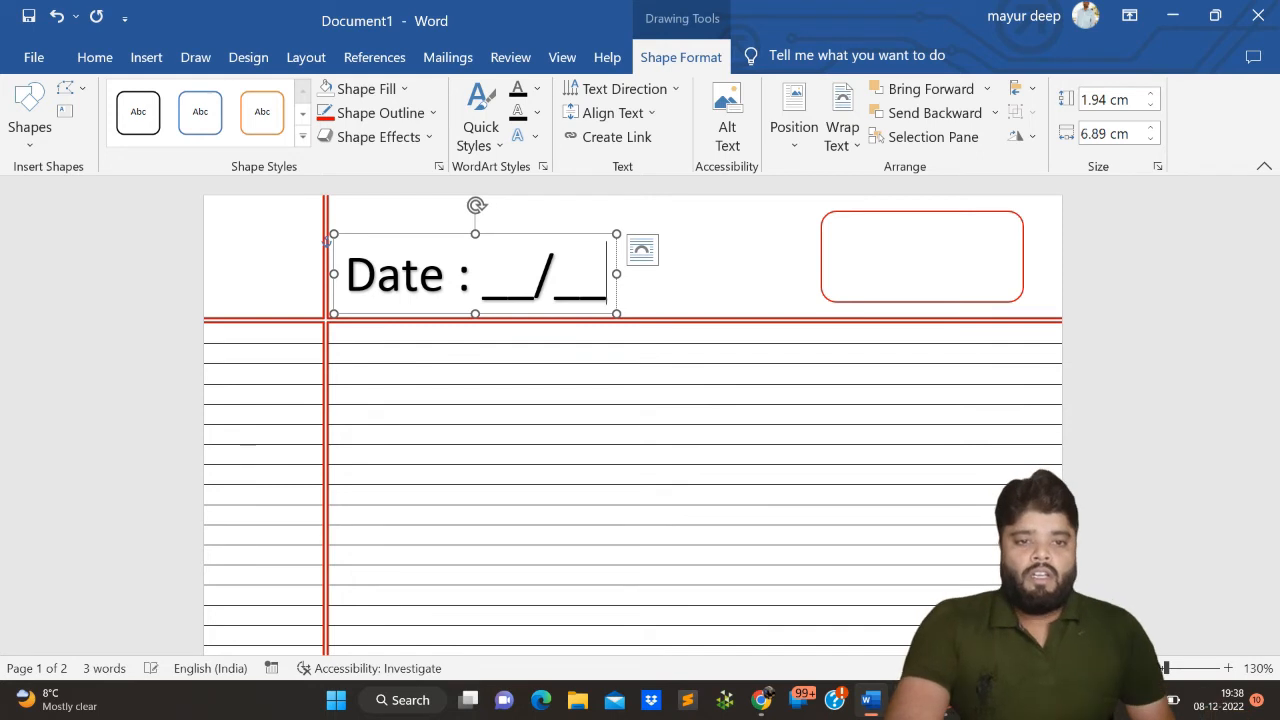
type("/__/____")
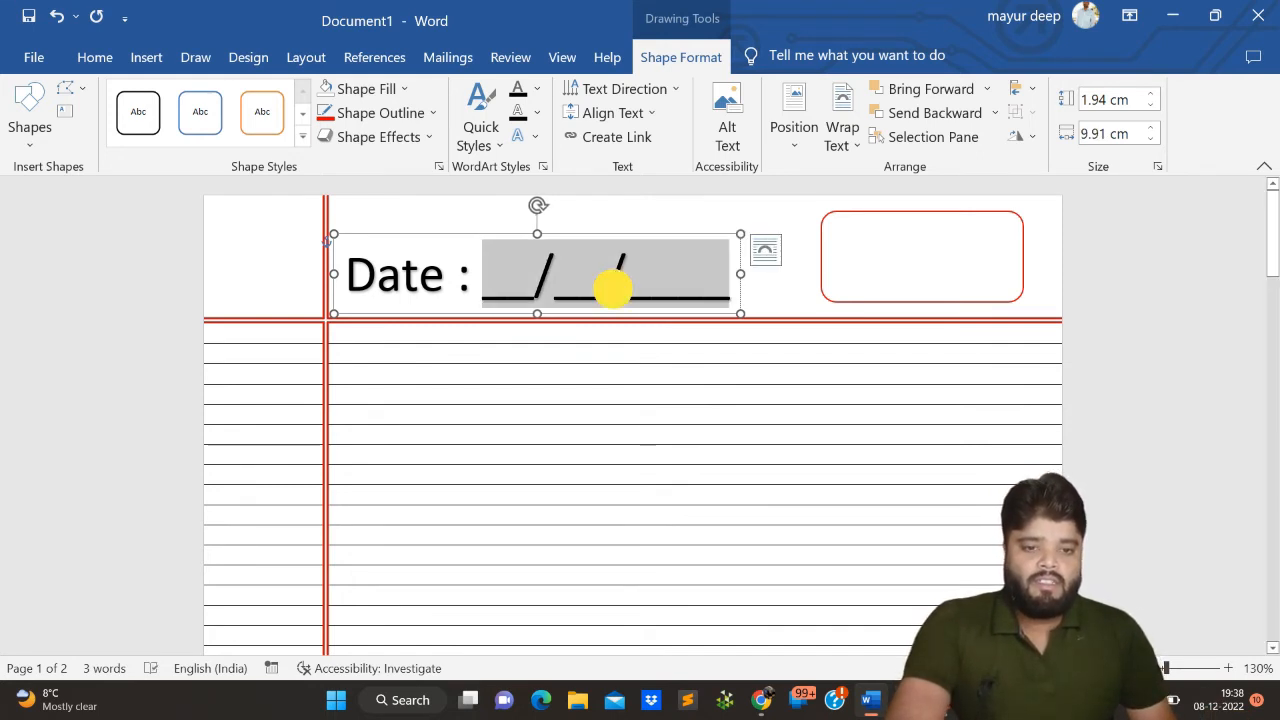
- Set the font size of the whole WordArt date line to 16
double_click(608, 287)
left_click(607, 289)
triple_click(607, 289)
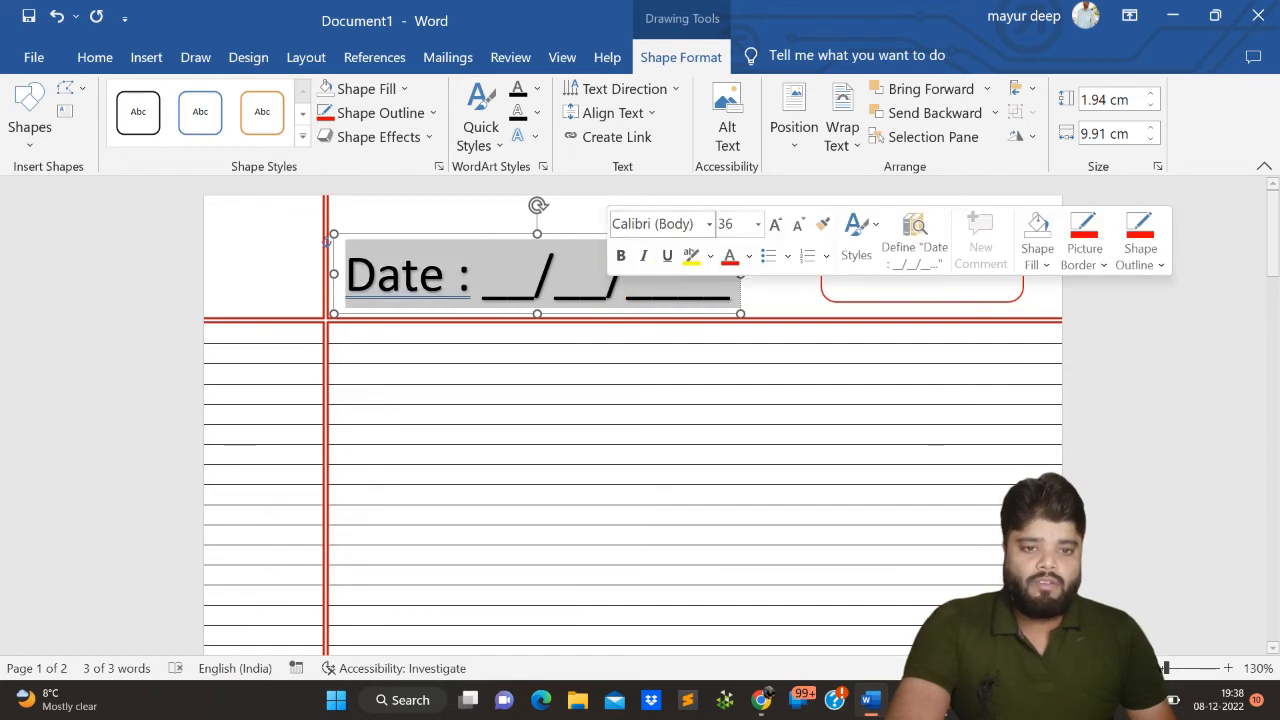
left_click(758, 226)
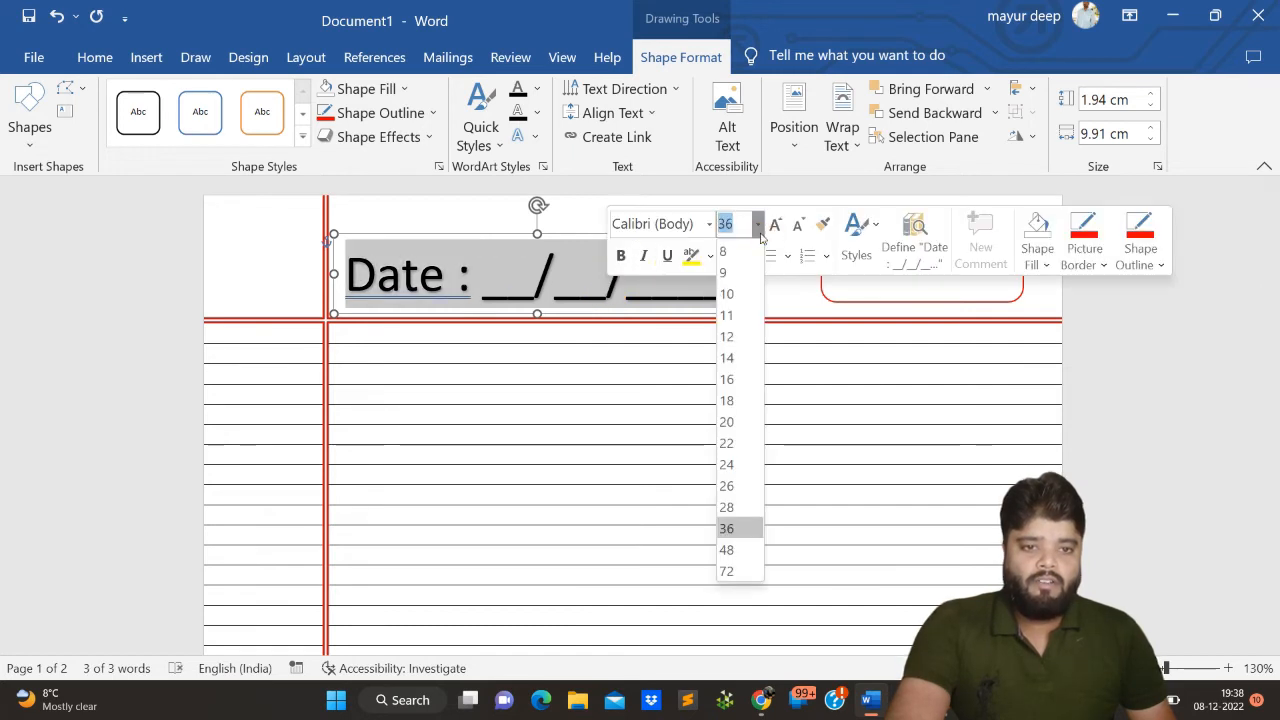
left_click(727, 380)
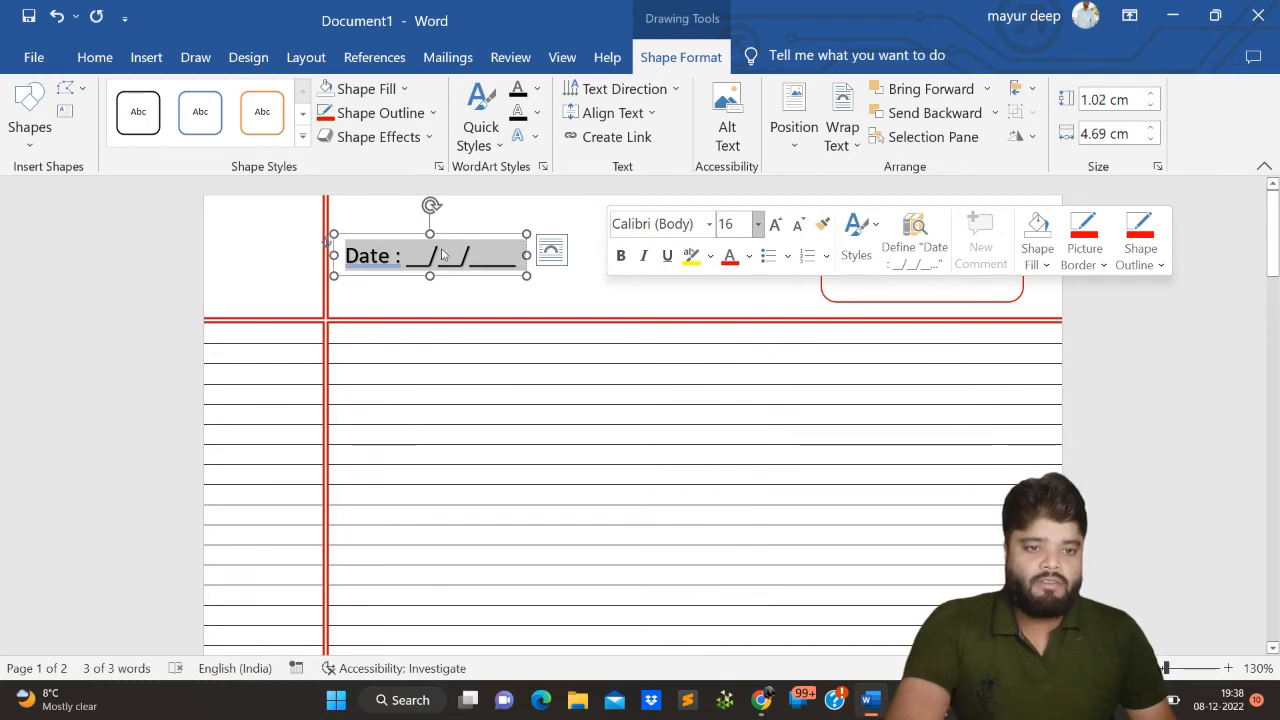
- Move the date WordArt into the upper half of the red rounded rectangle and deselect it
left_click_drag(429, 250, 894, 217)
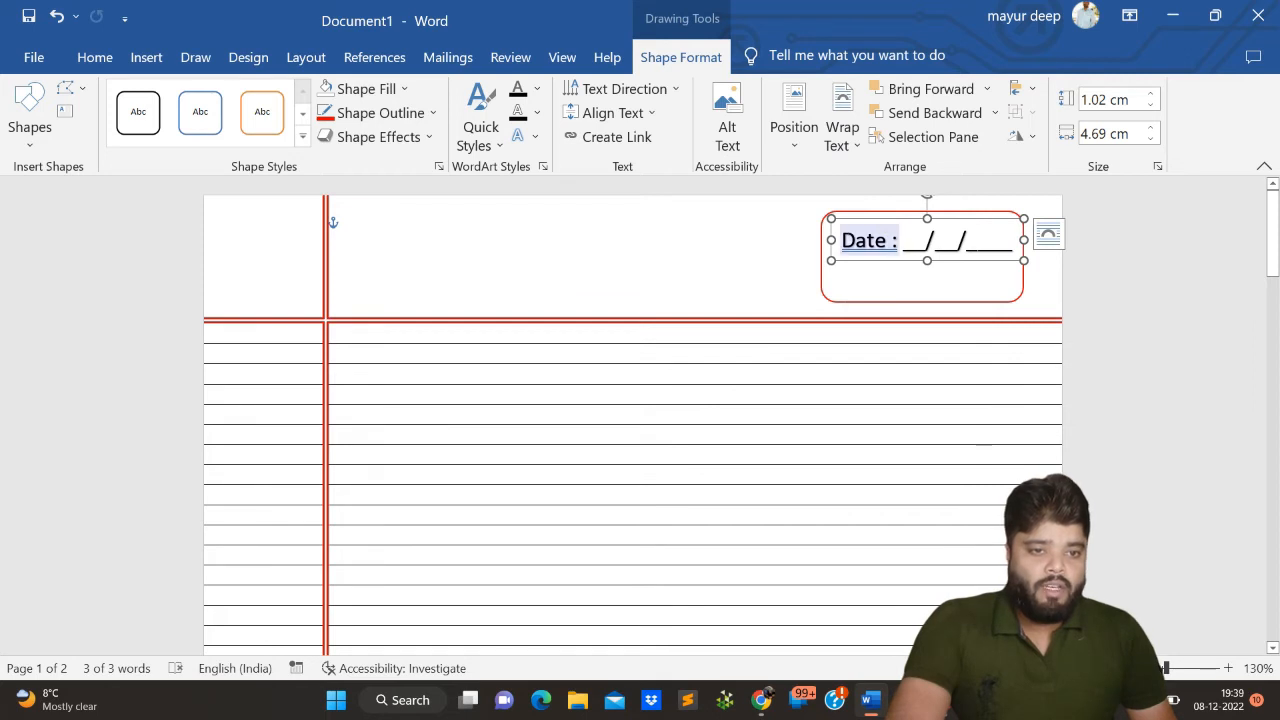
left_click_drag(857, 223, 849, 225)
left_click(714, 289)
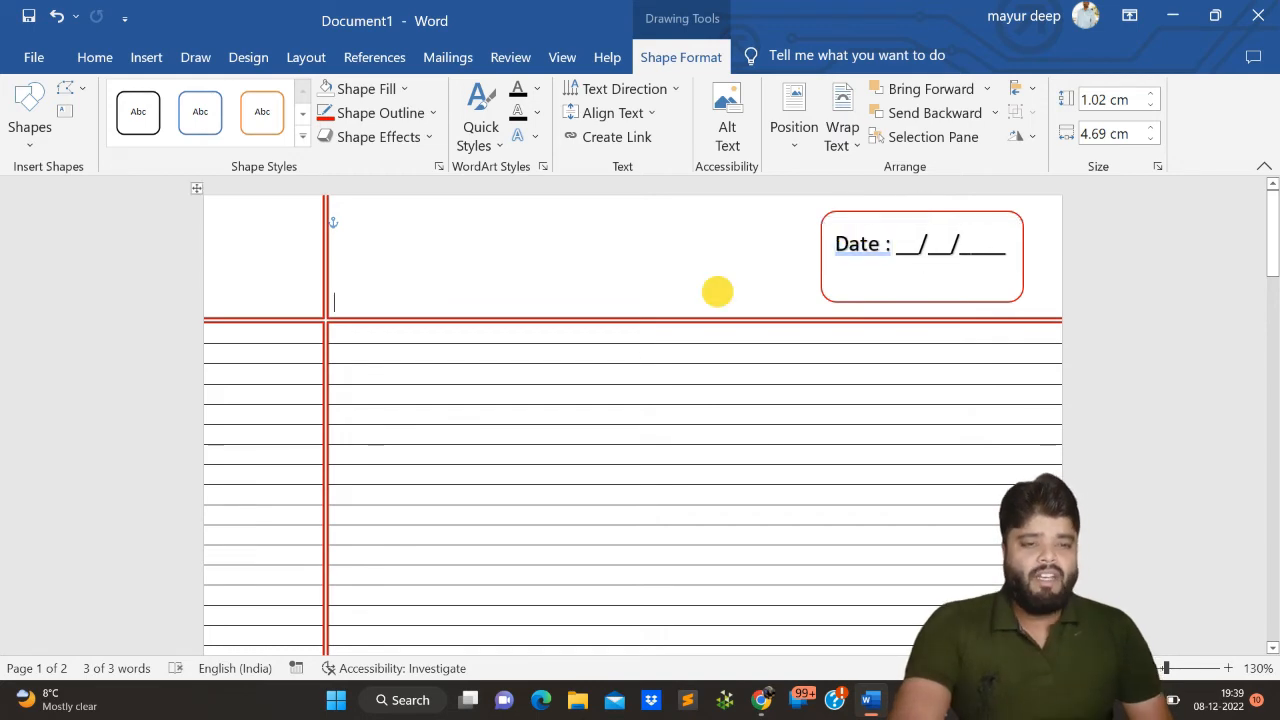
left_click(1003, 245)
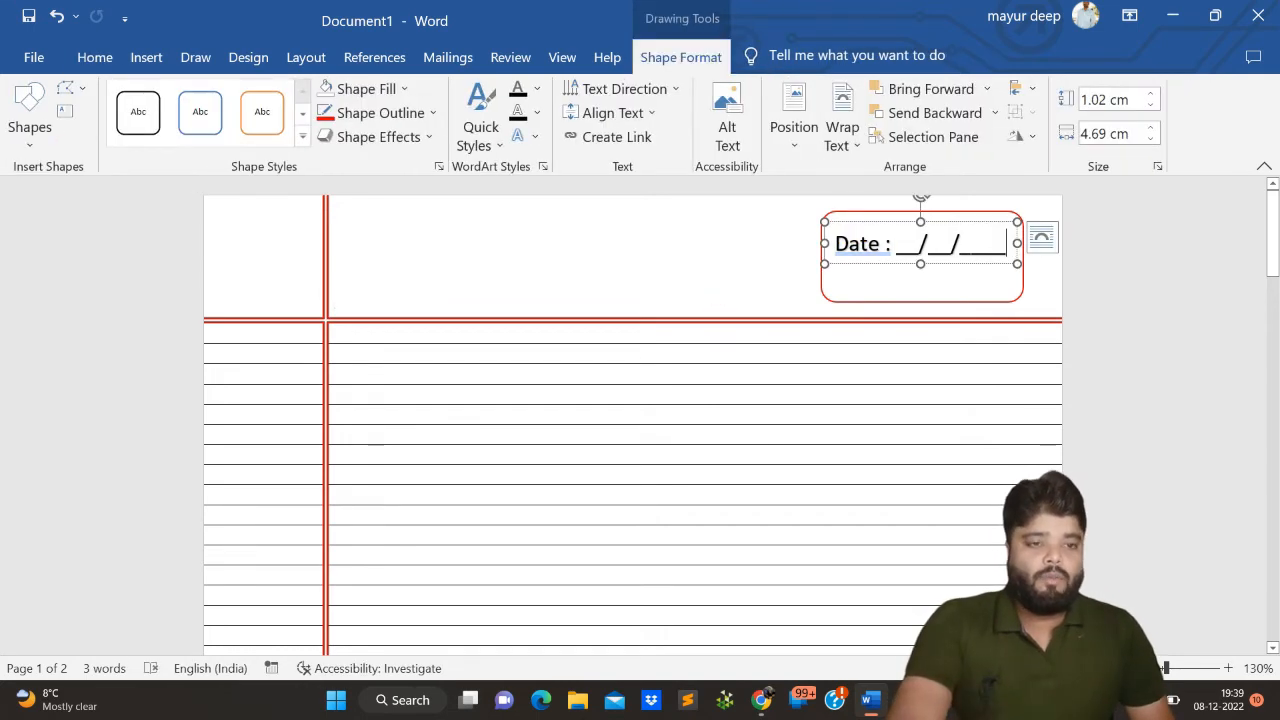
left_click(602, 229)
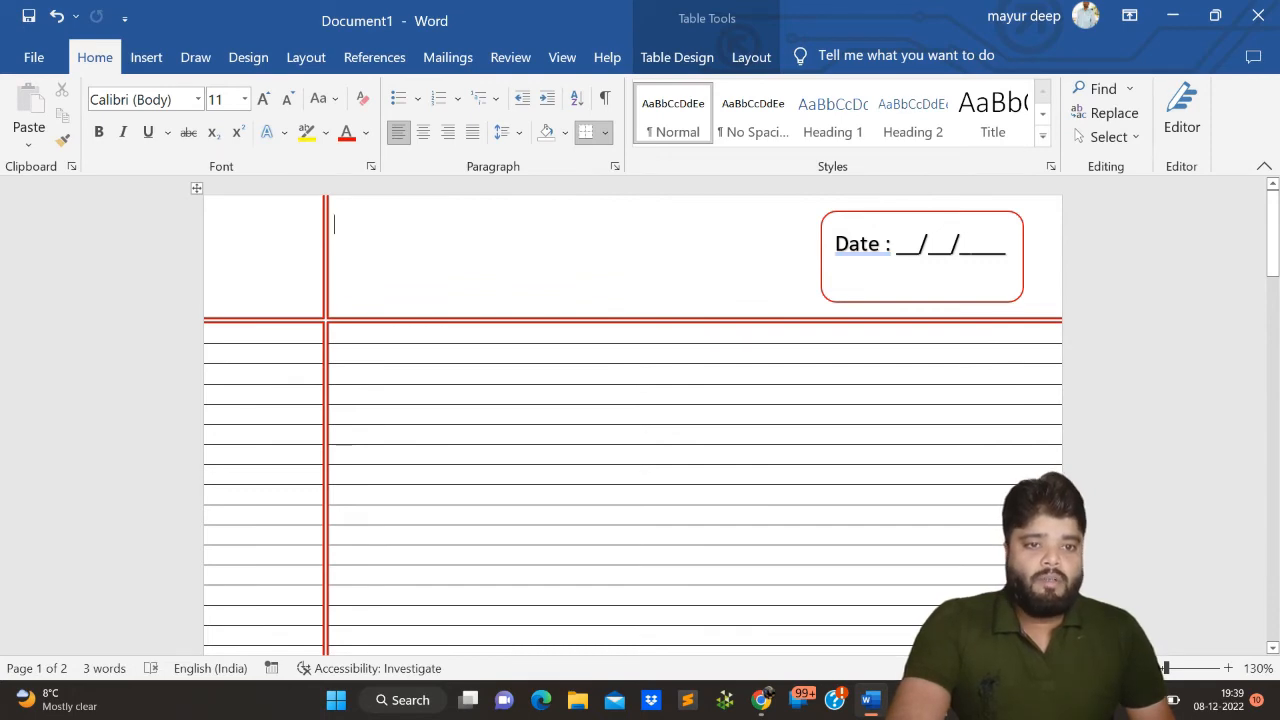
left_click(898, 237)
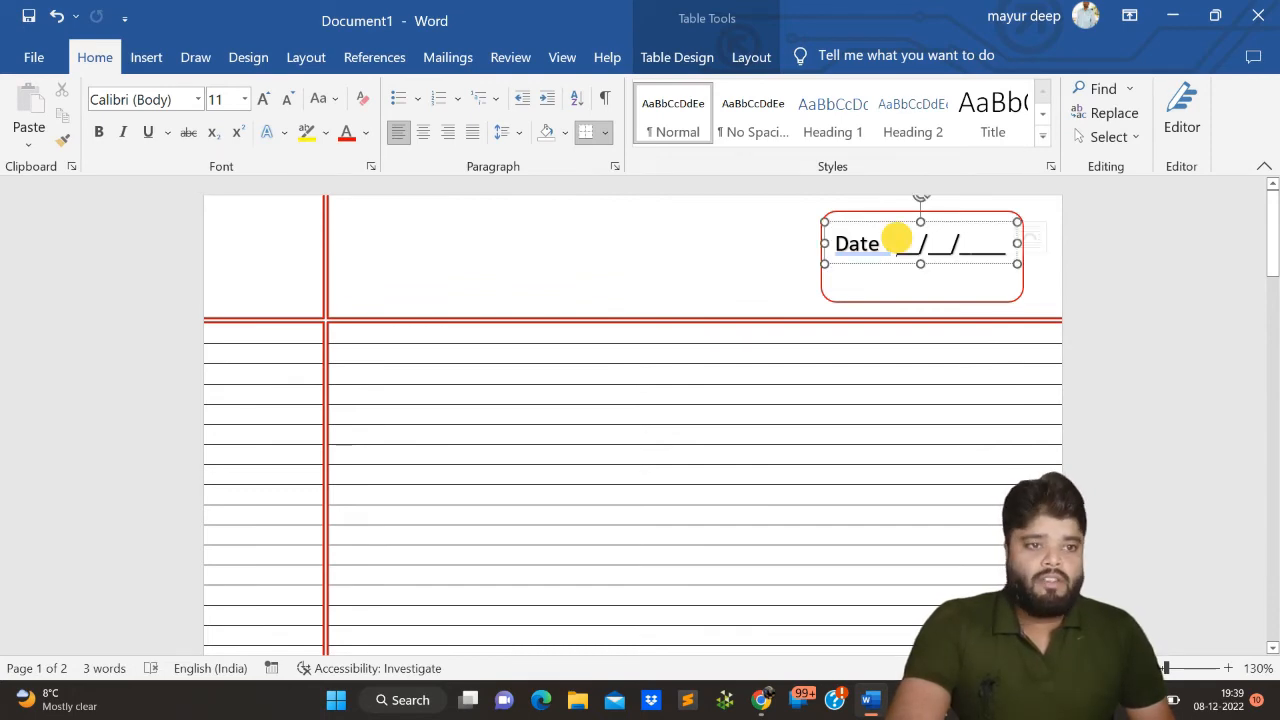
- Insert a second WordArt text box in the black fill style in the header row
left_click(760, 217)
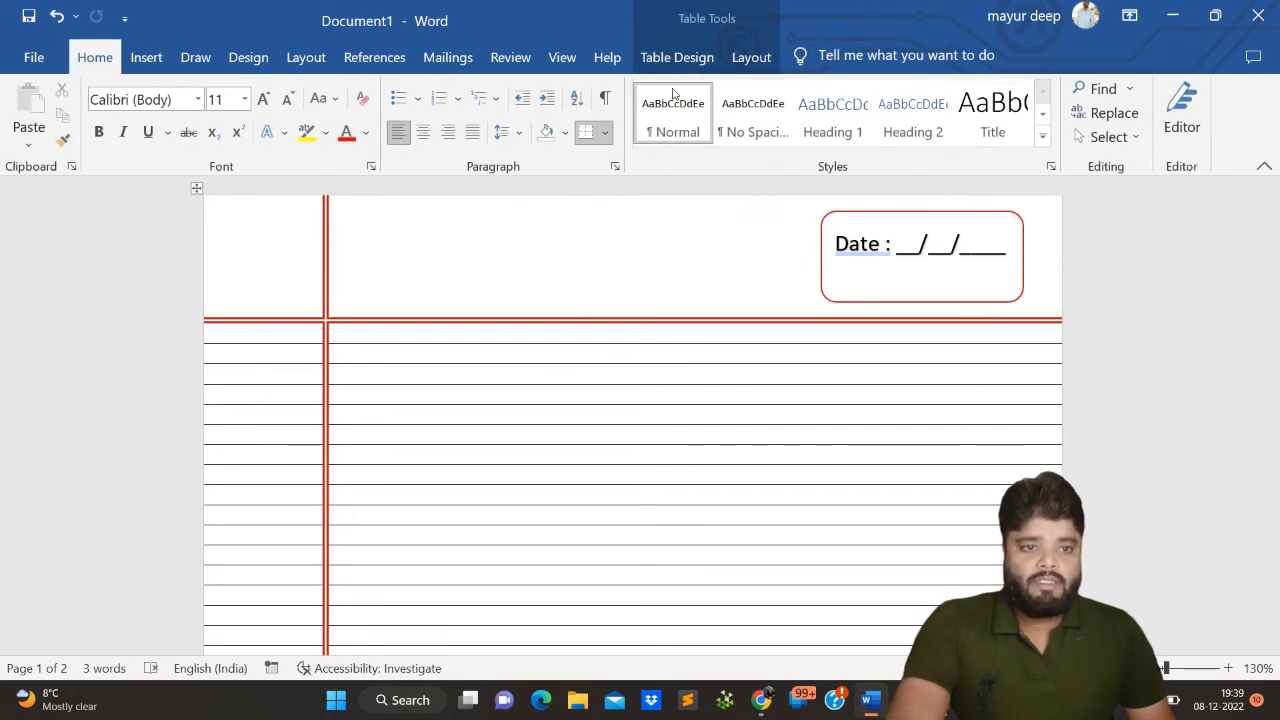
left_click(146, 57)
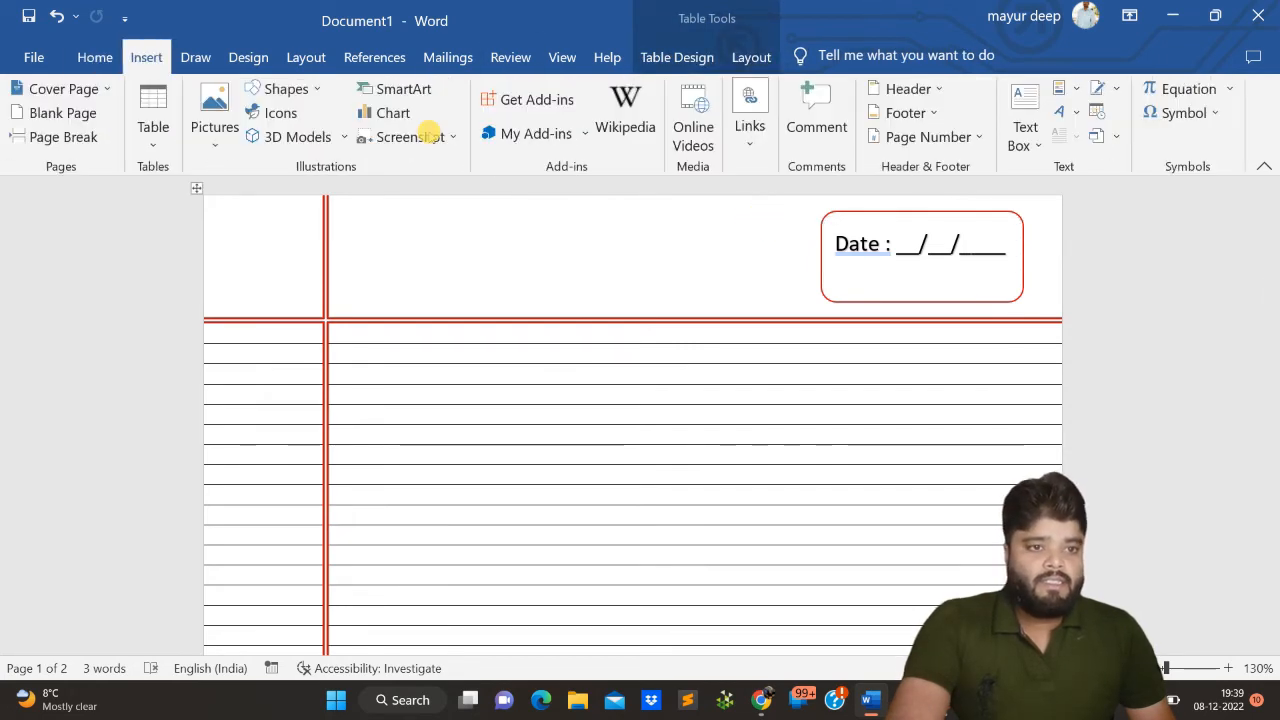
left_click(1062, 112)
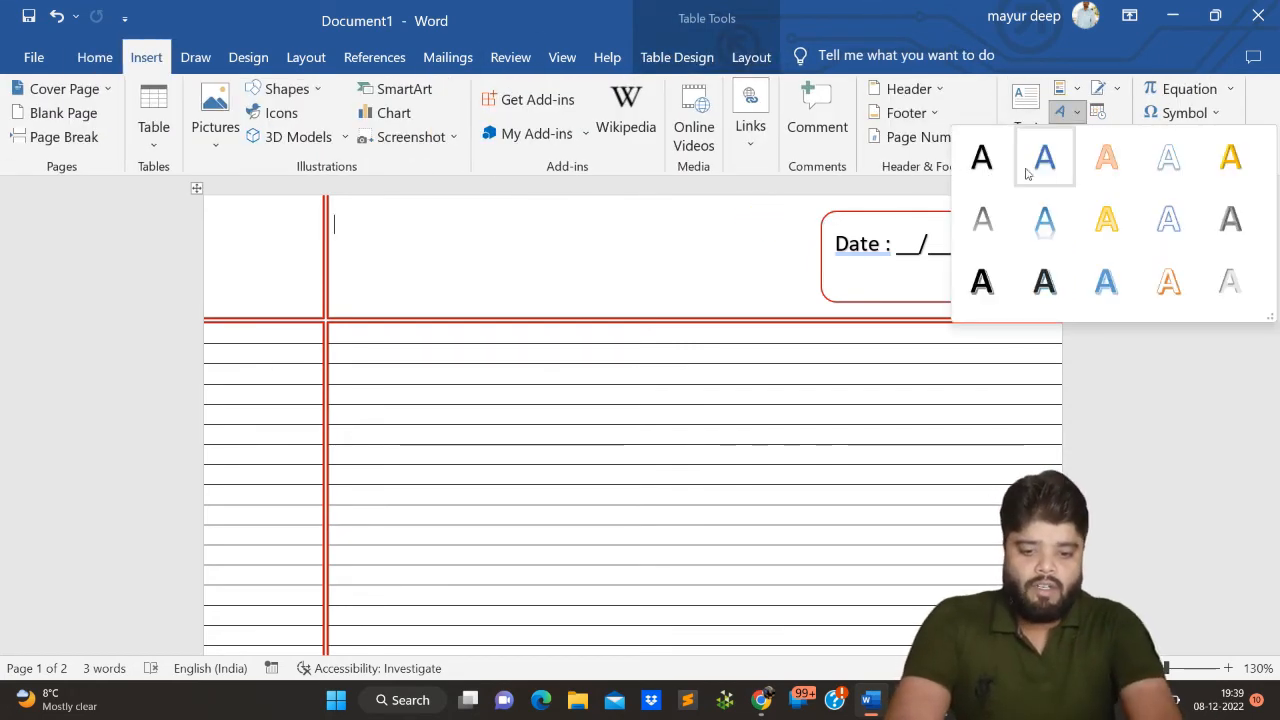
left_click(984, 160)
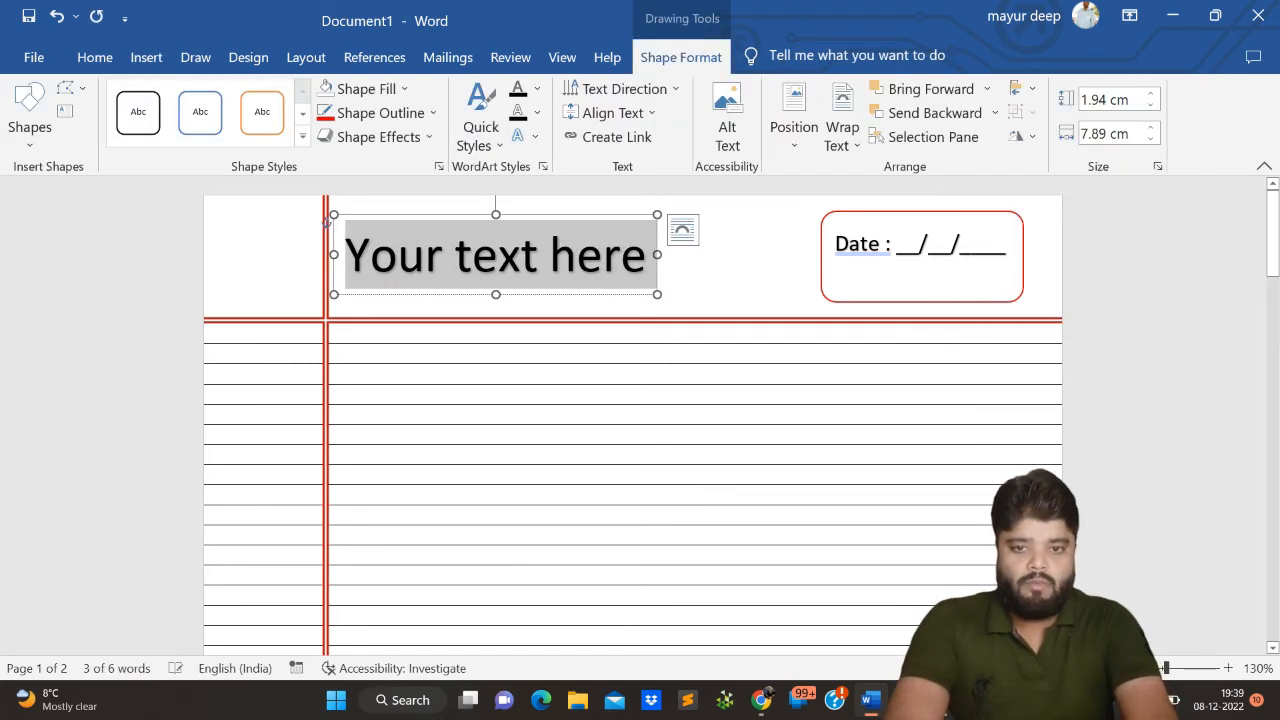
- Enter "Page No. : _______" as the text of the new WordArt box
type("Pah")
key("BackSpace")
type("e")
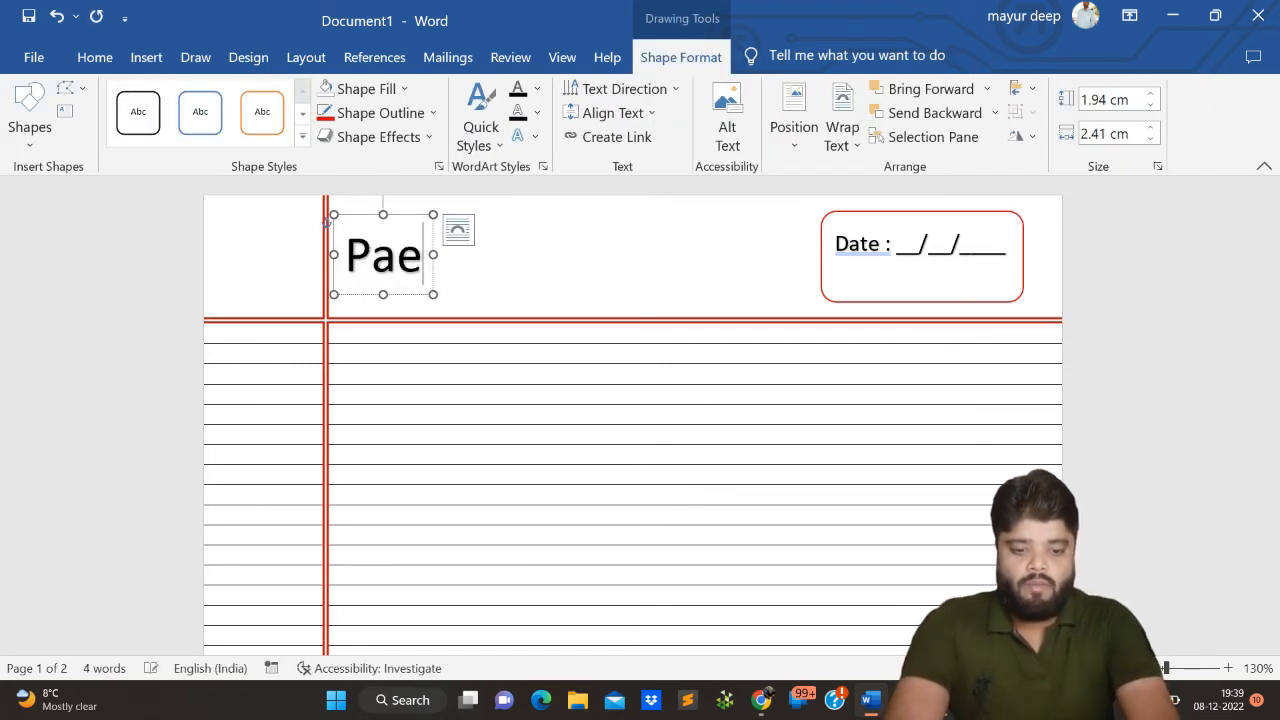
key("BackSpace")
type("ge :")
key("BackSpace")
key("BackSpace")
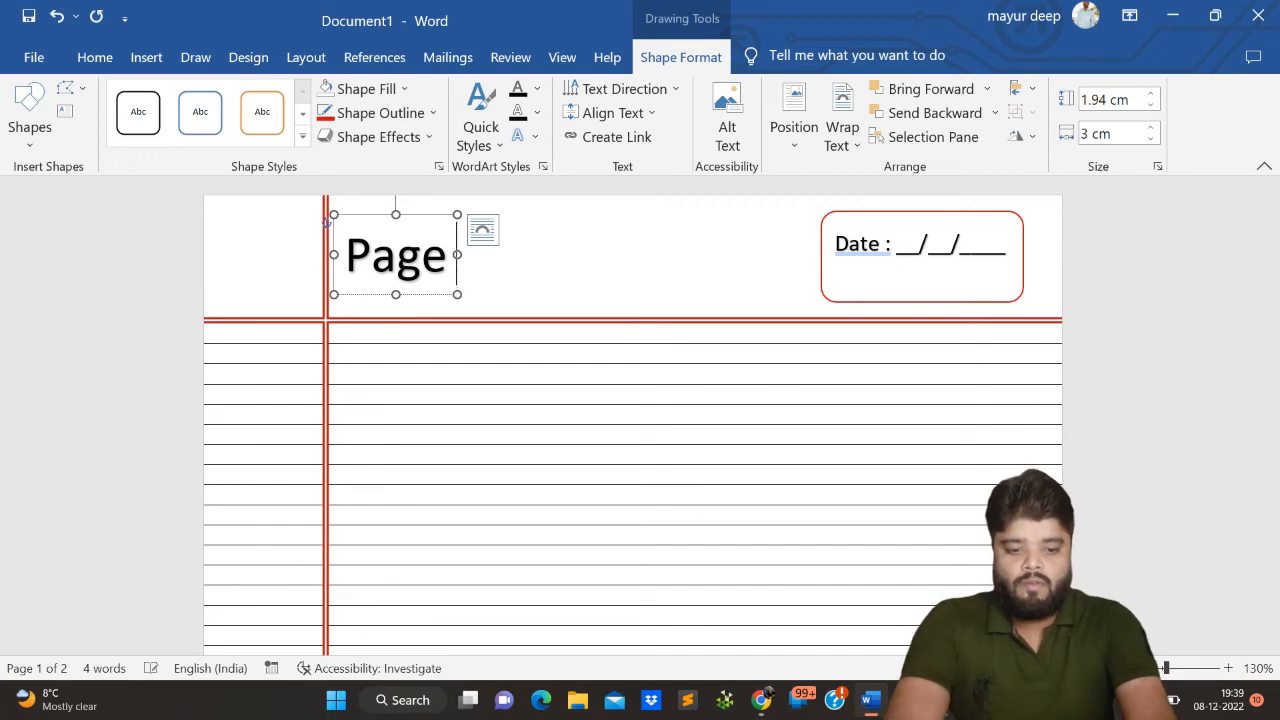
type("No. _")
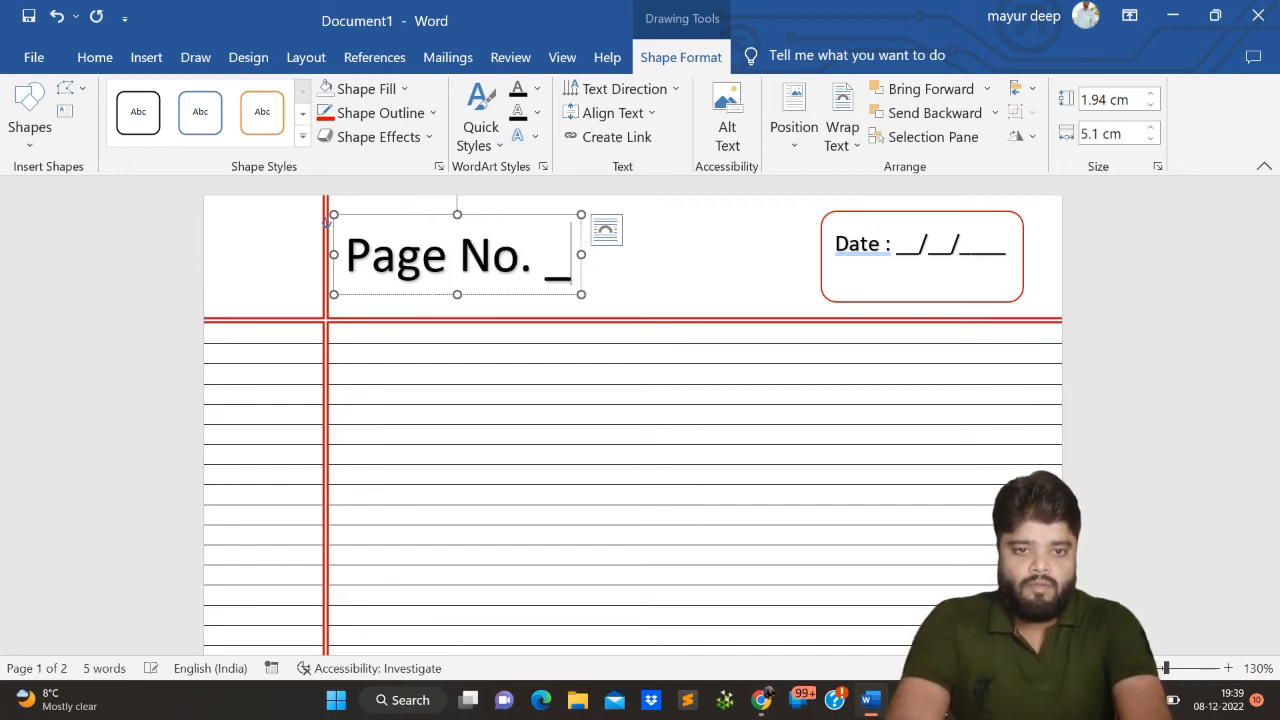
key("BackSpace")
type(": ")
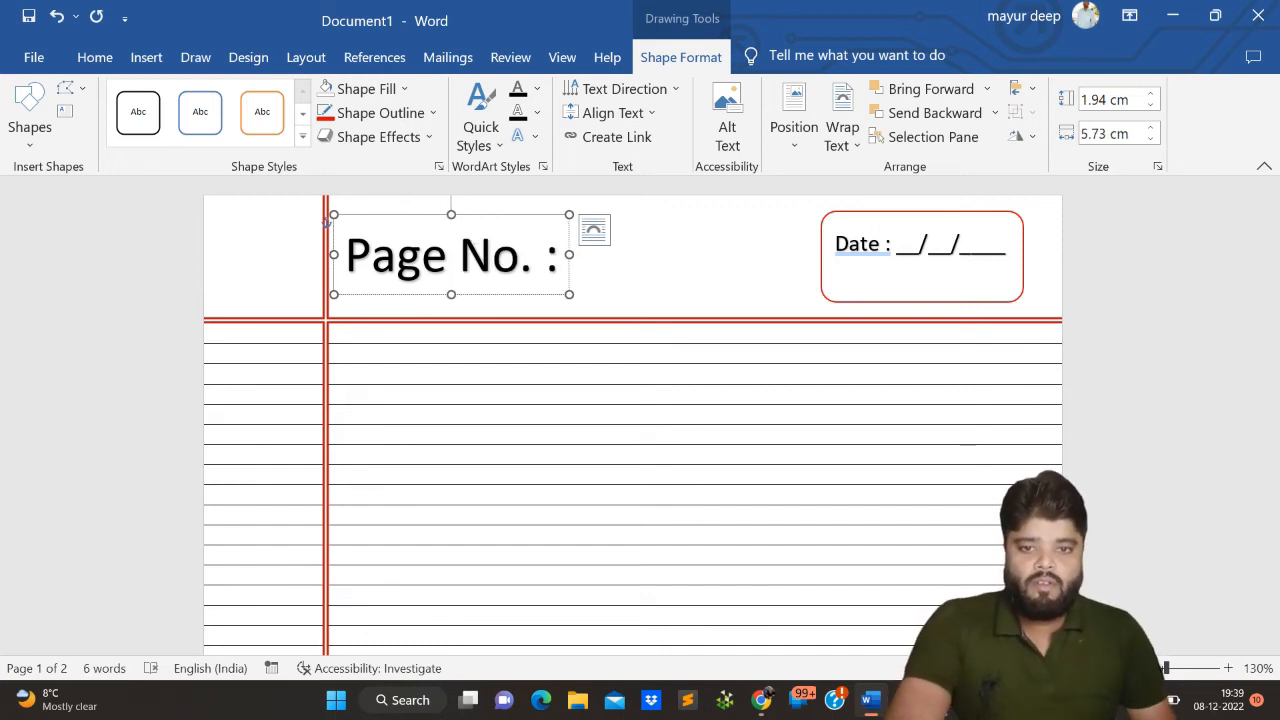
type("_______")
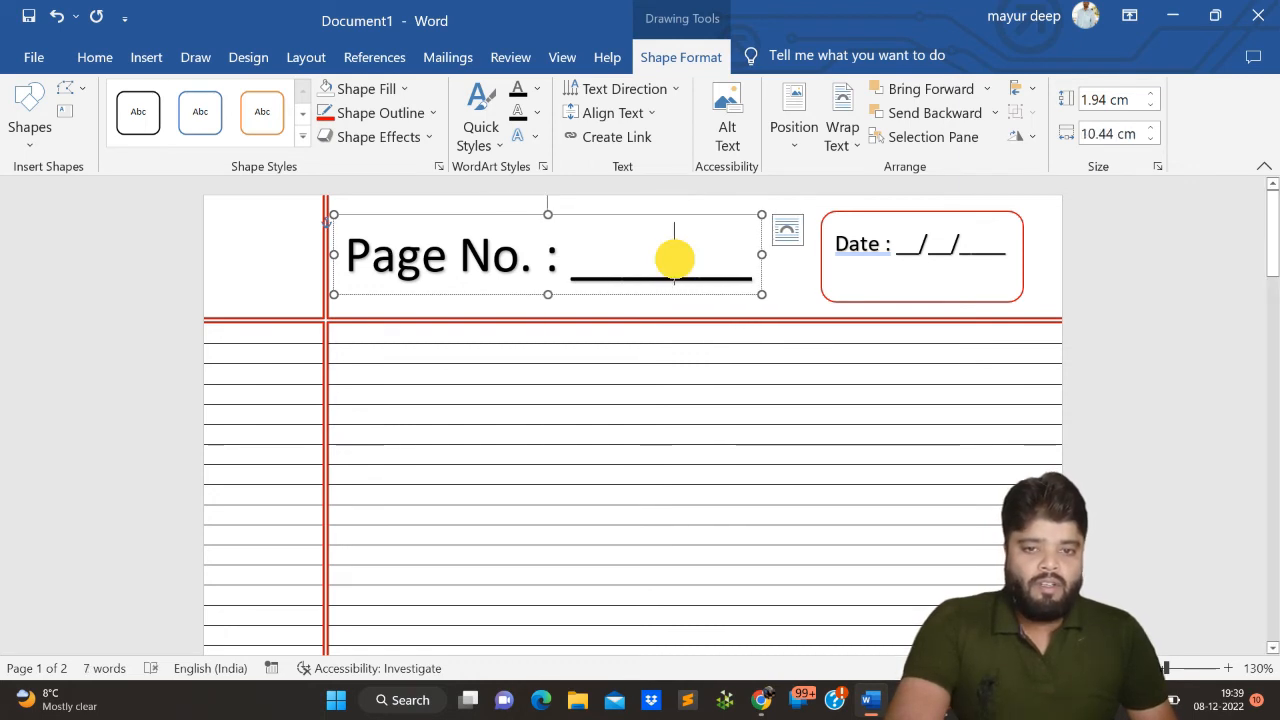
- Set the font size of the page number WordArt text to 16
triple_click(674, 260)
left_click(826, 194)
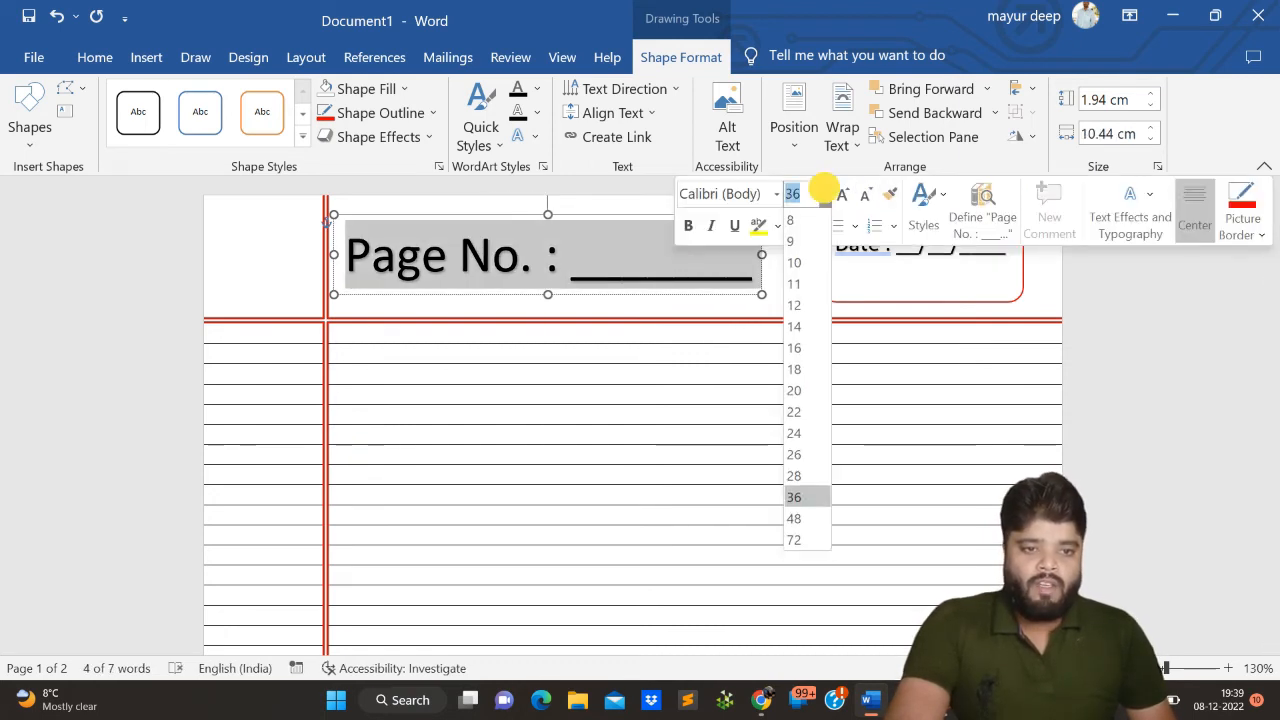
left_click(800, 343)
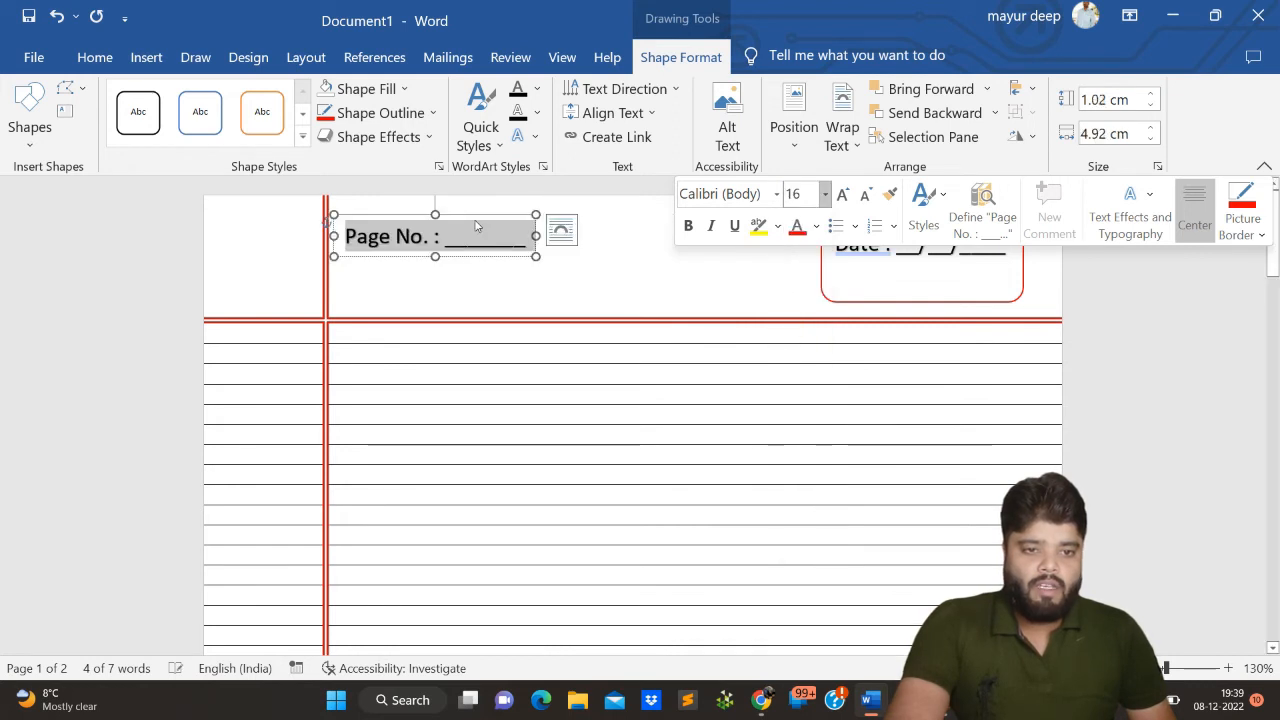
- Place the page number WordArt beneath the date line inside the rounded rectangle and shorten its blank by one underscore
left_click_drag(471, 210, 957, 257)
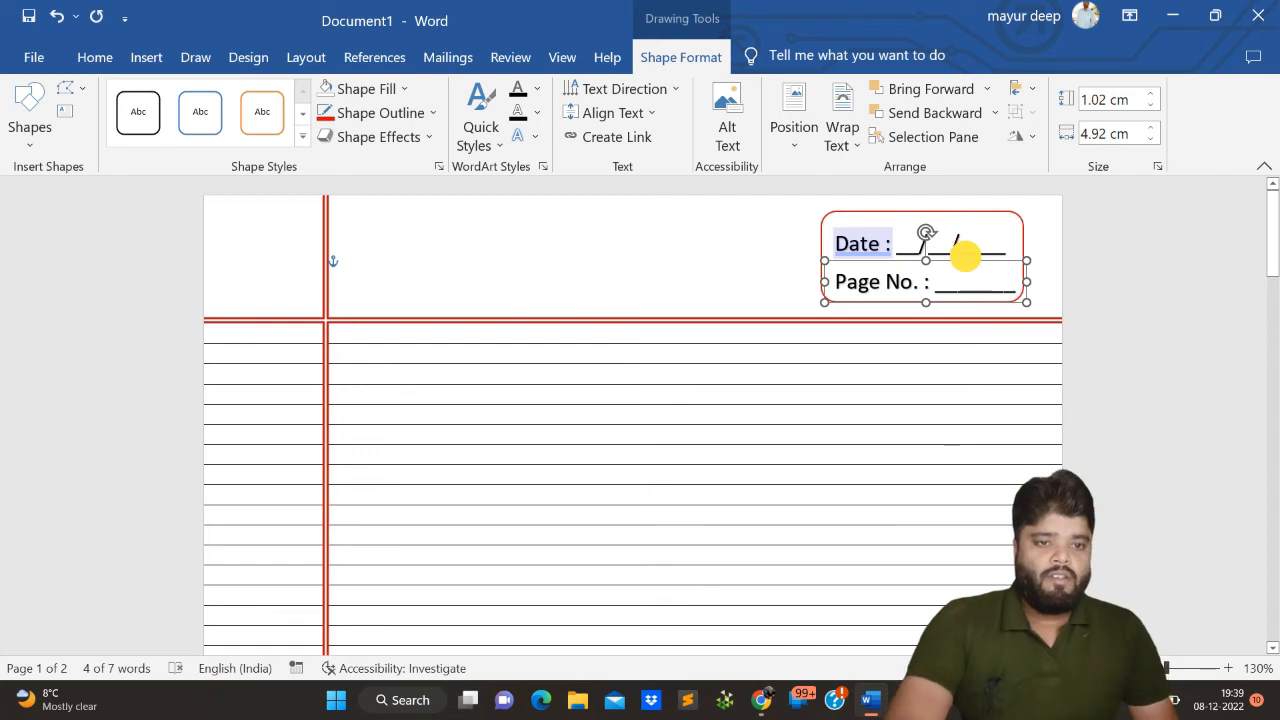
left_click(1017, 285)
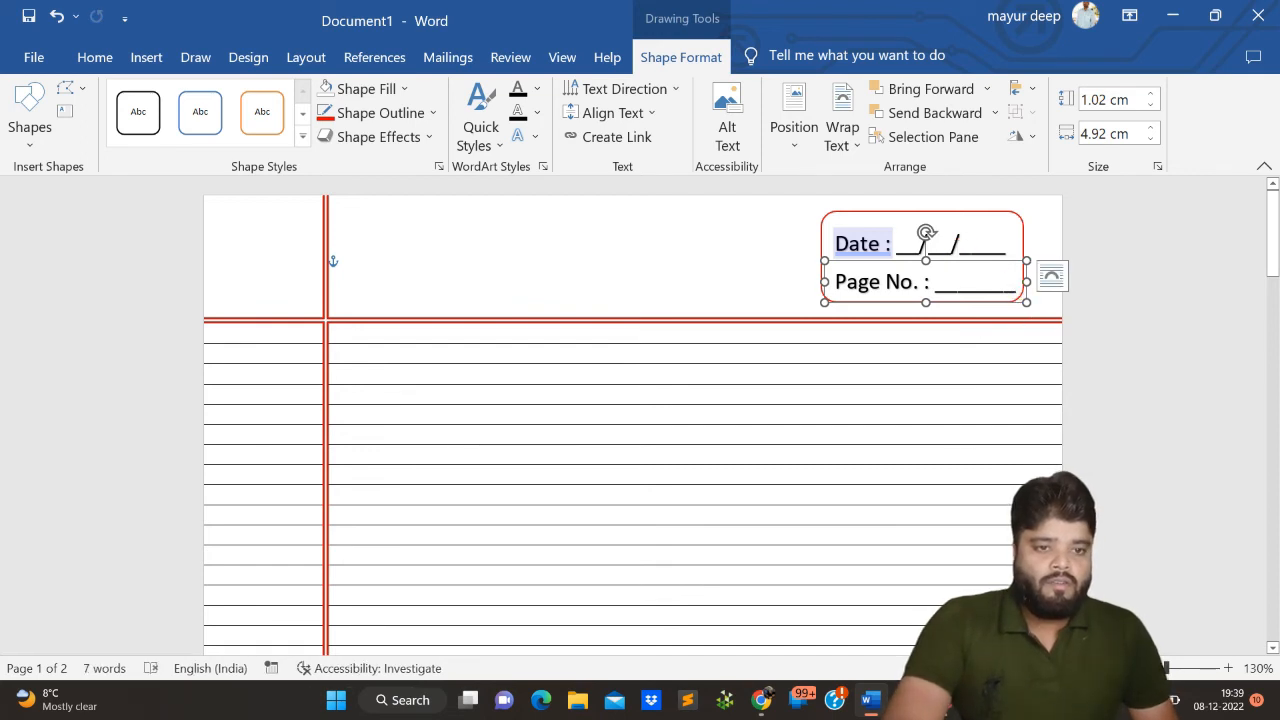
key("BackSpace")
left_click(769, 288)
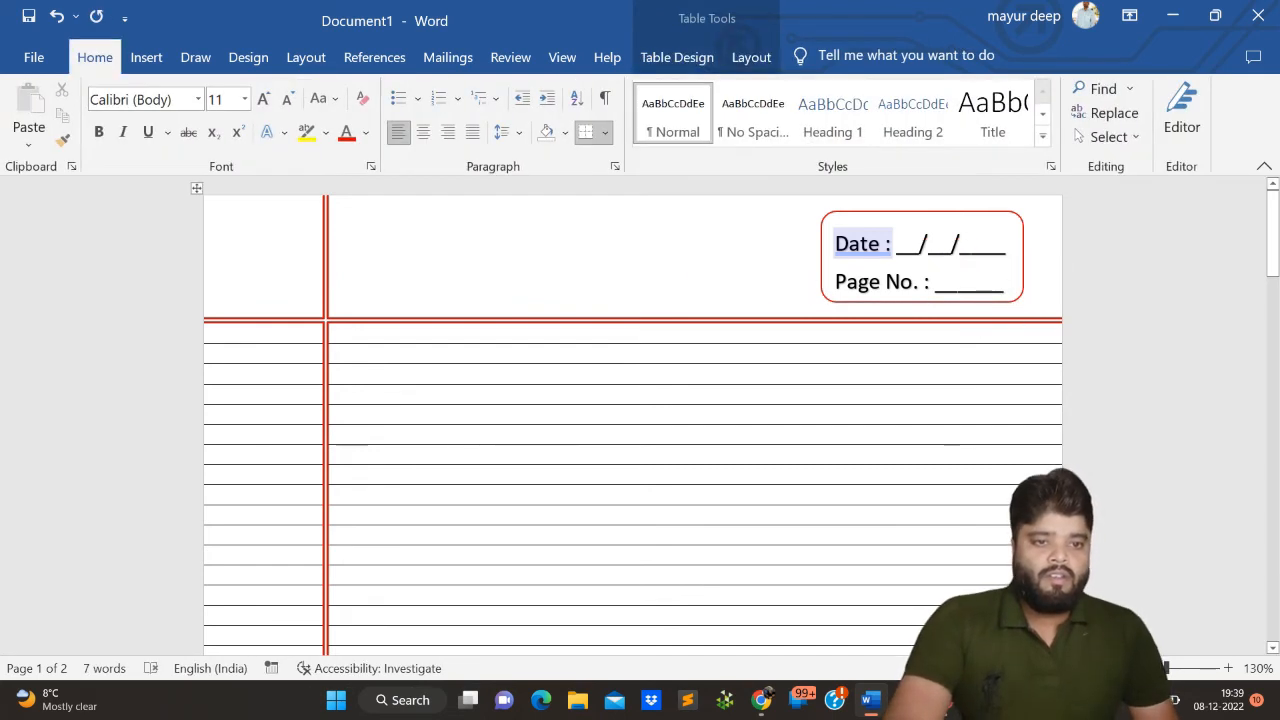
- Nudge the page number WordArt slightly to the right within the rounded rectangle and deselect it
left_click(860, 281)
left_click_drag(848, 263, 851, 264)
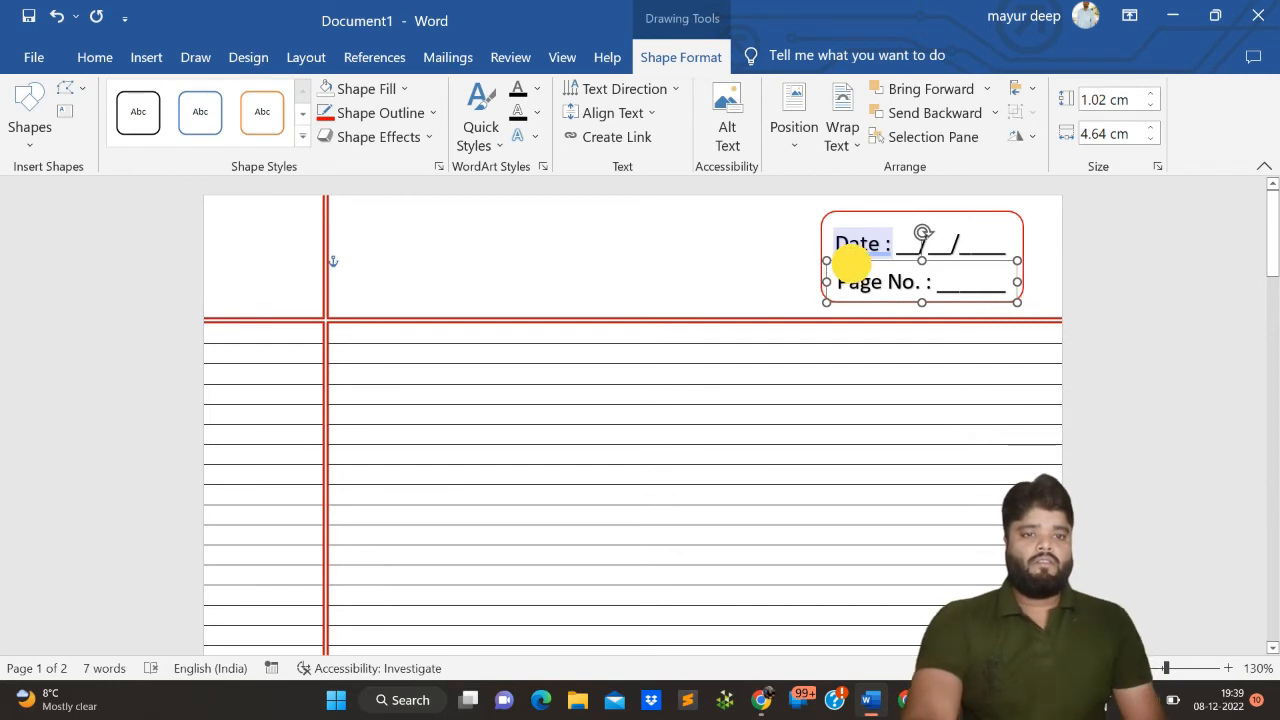
left_click(646, 281)
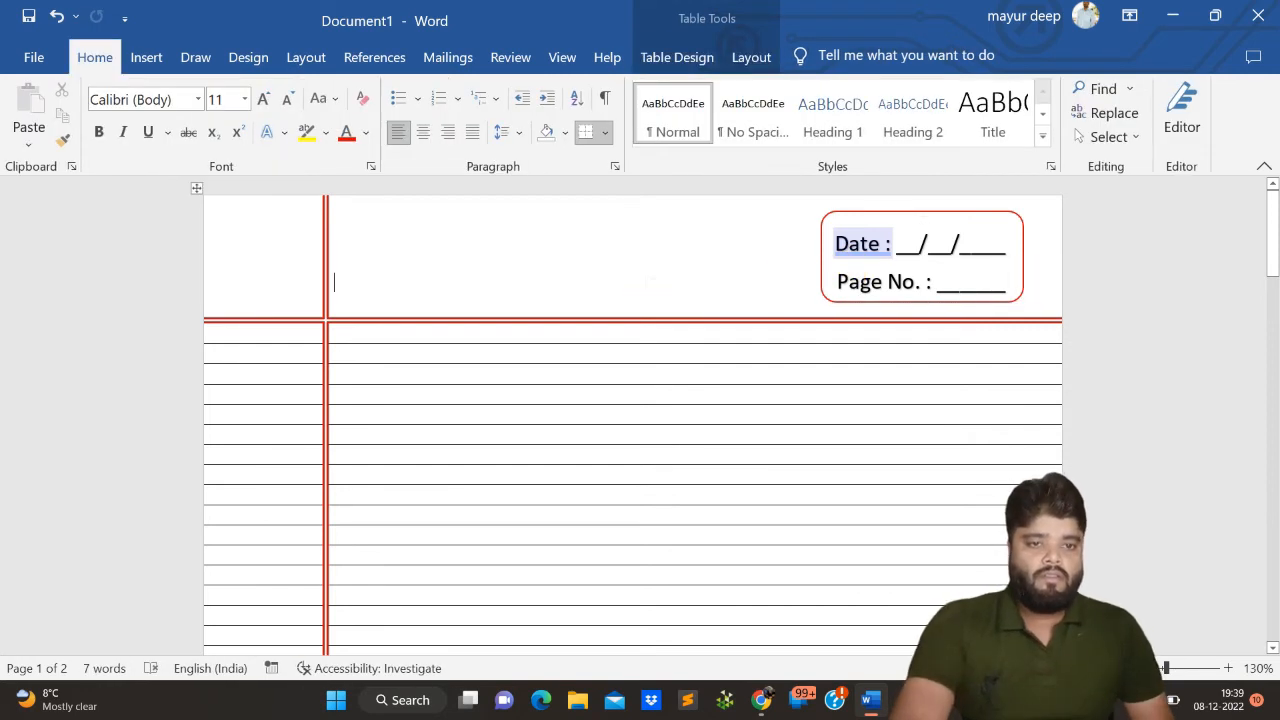
- Set the text highlight of the word "Date" to No Color
double_click(848, 243)
double_click(851, 245)
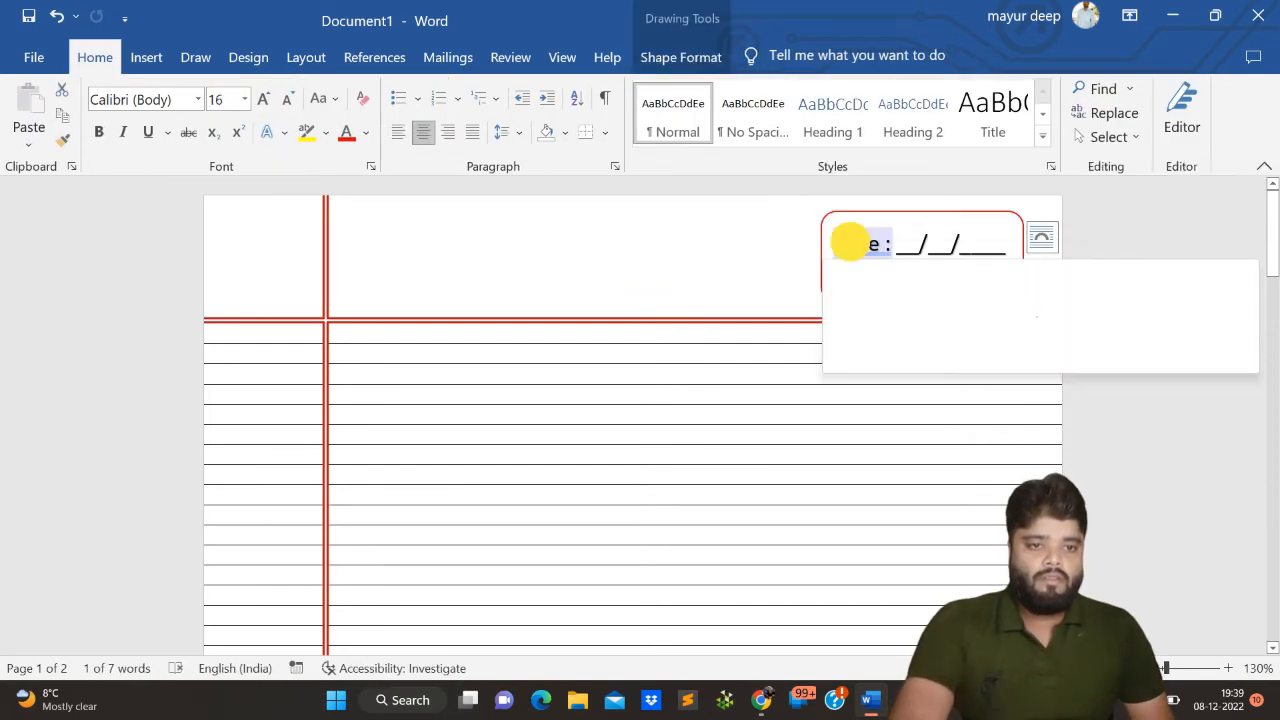
left_click(765, 208)
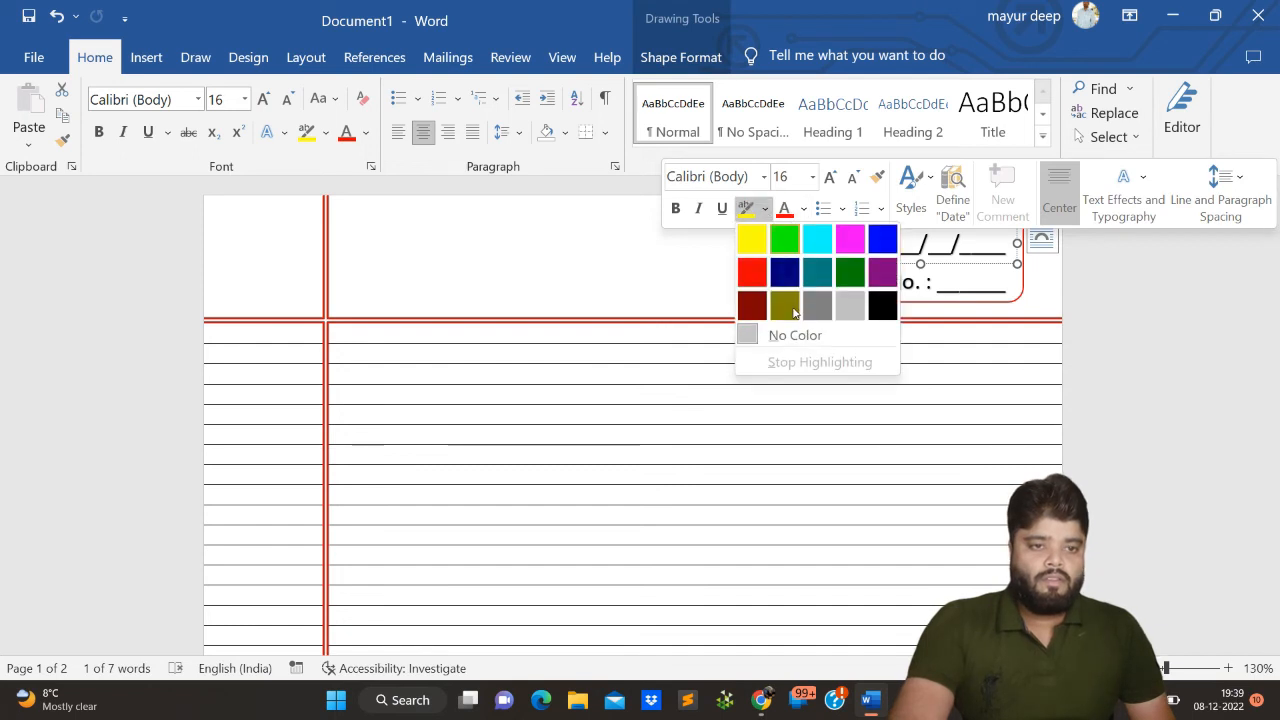
left_click(790, 336)
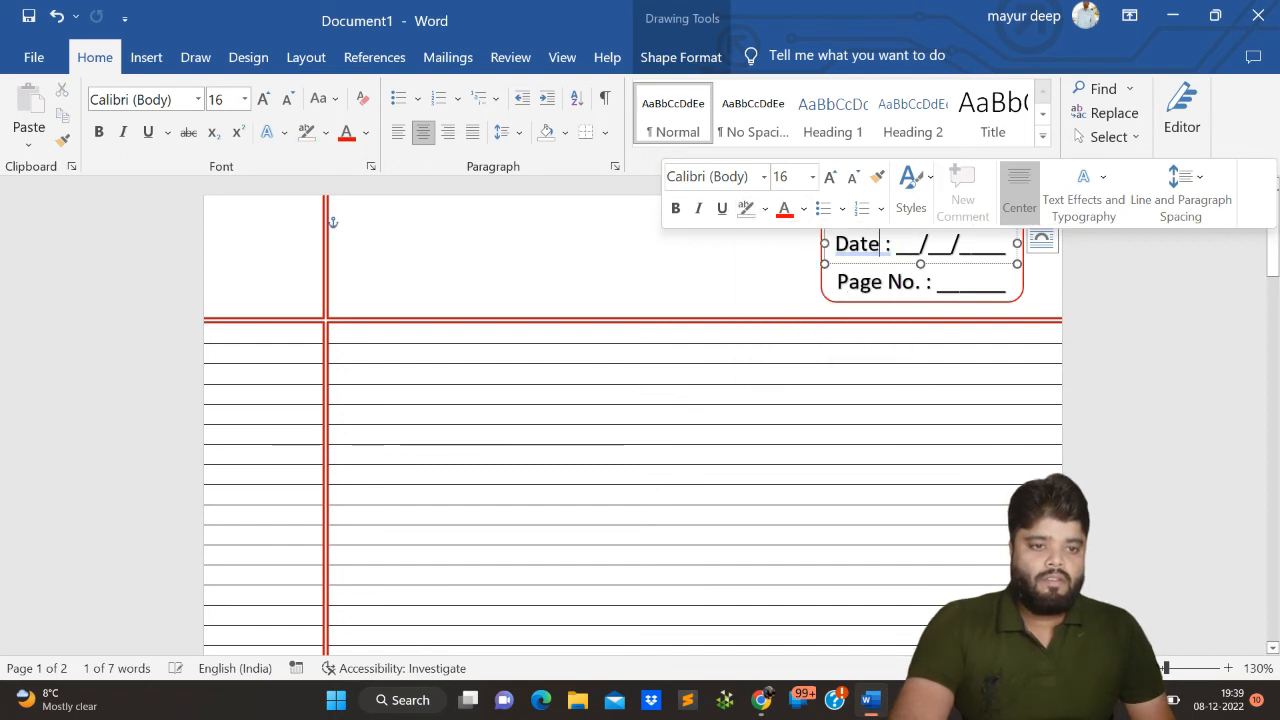
right_click(882, 262)
right_click(874, 260)
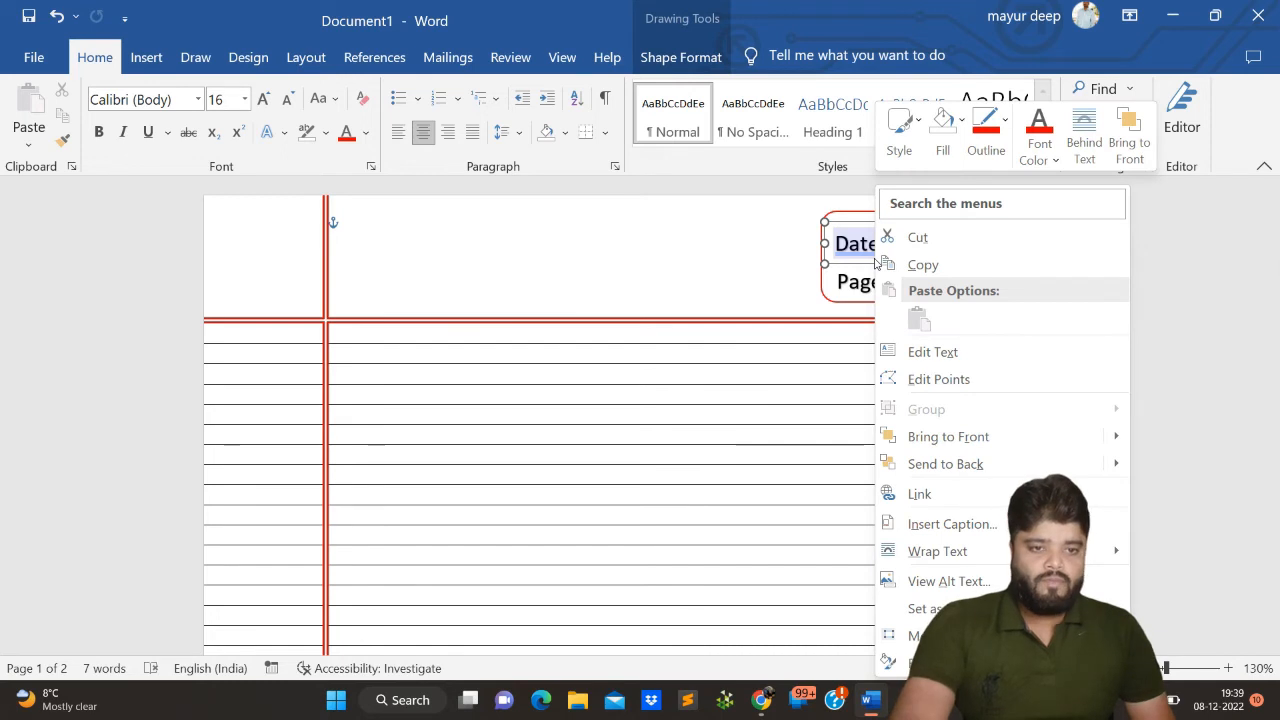
right_click(867, 256)
left_click(743, 303)
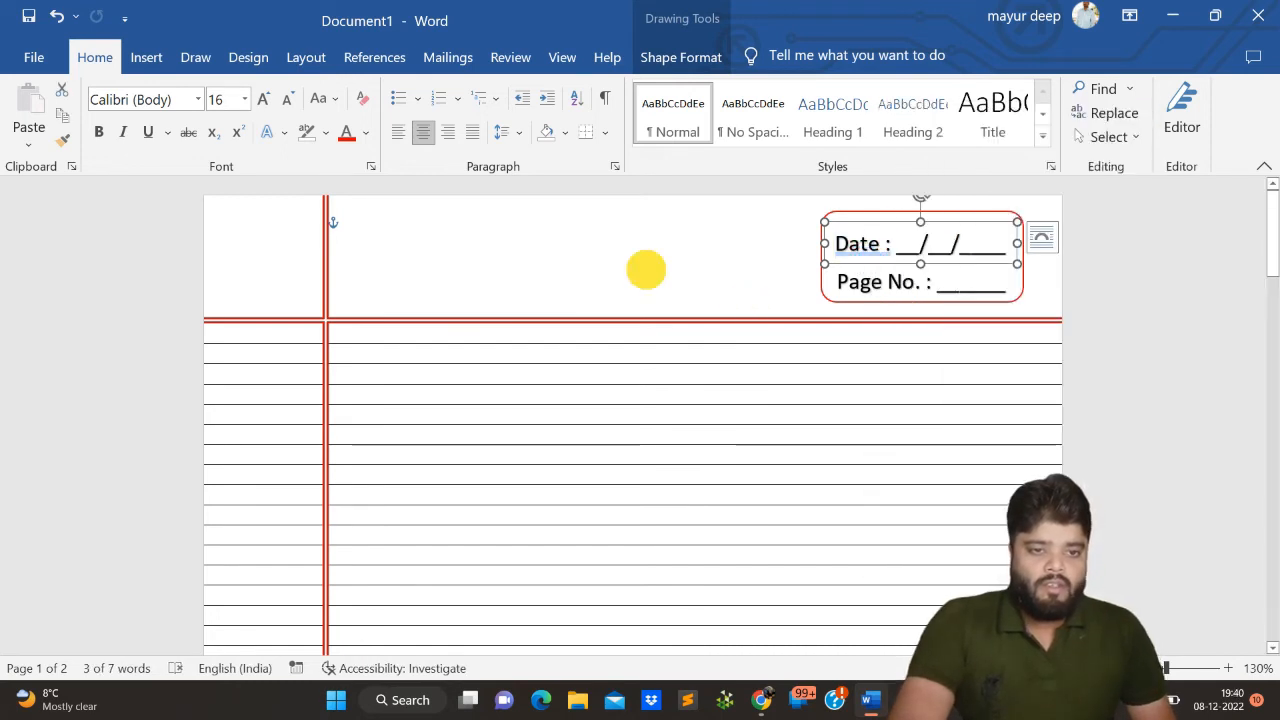
- Accept the grammar suggestion "Date:" to remove the space before the colon in the date WordArt, and deselect it
left_click(646, 269)
double_click(848, 246)
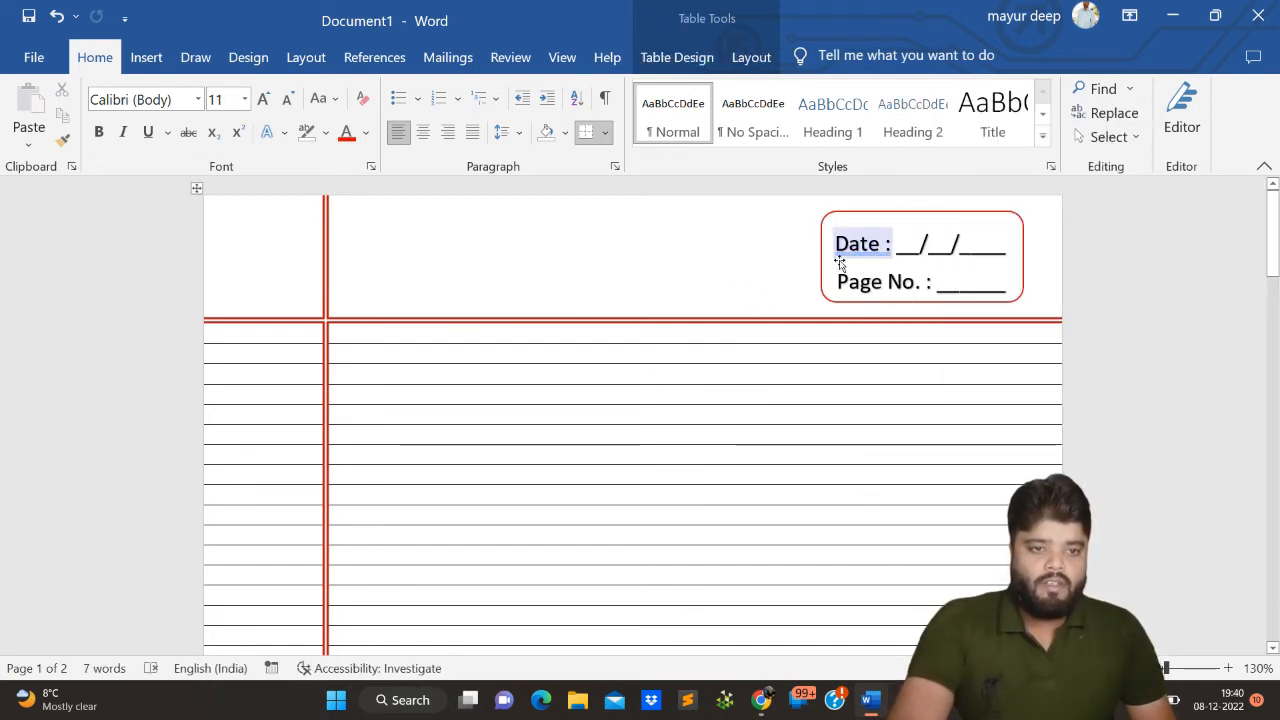
right_click(843, 251)
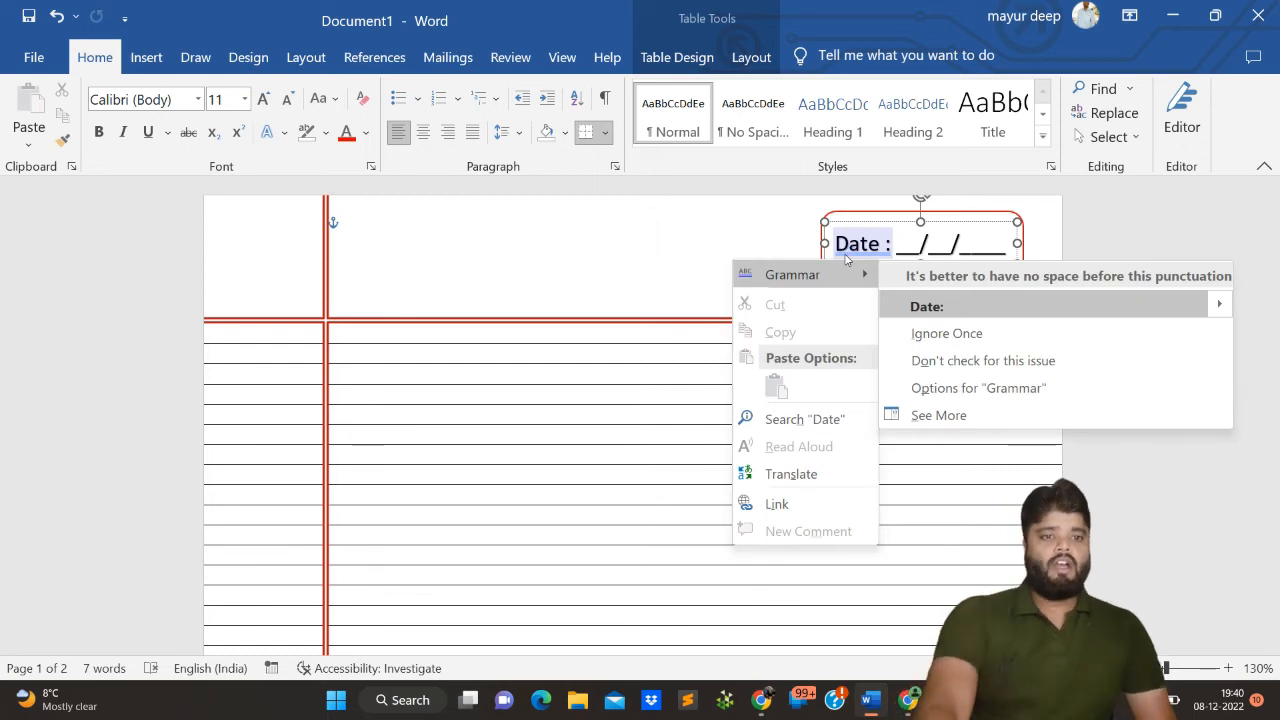
left_click(922, 304)
left_click(666, 266)
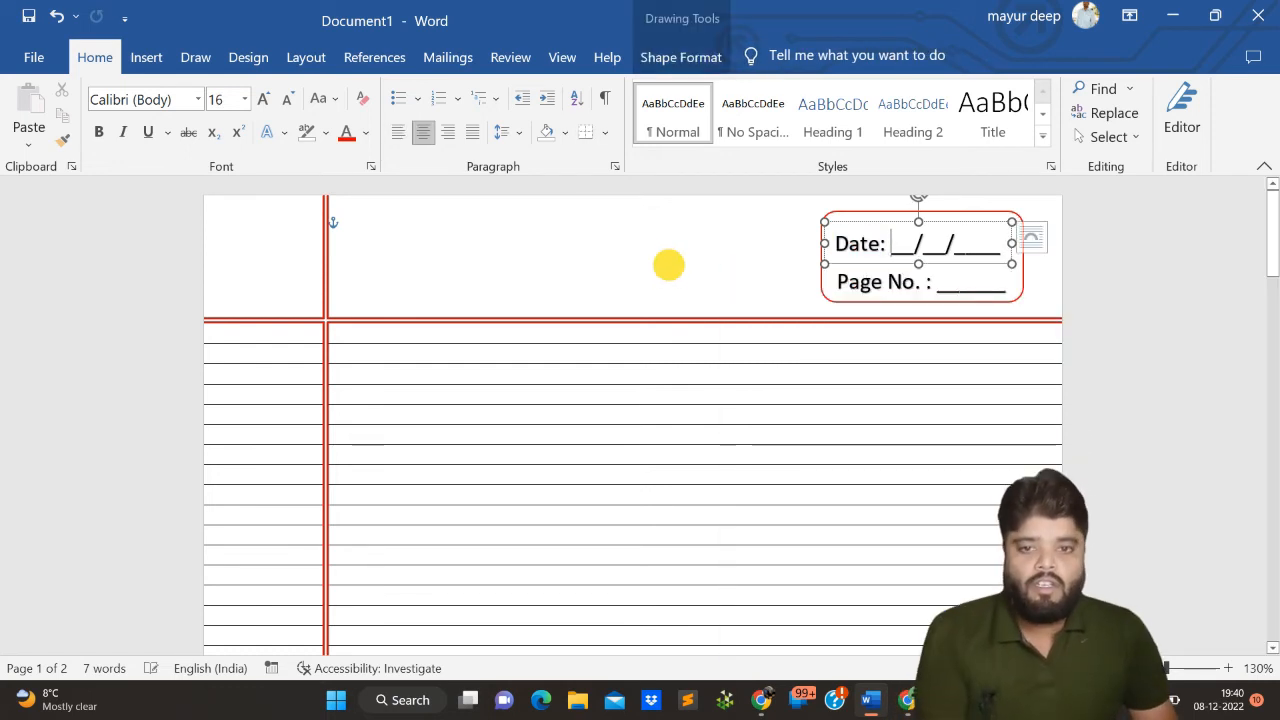
left_click(666, 266)
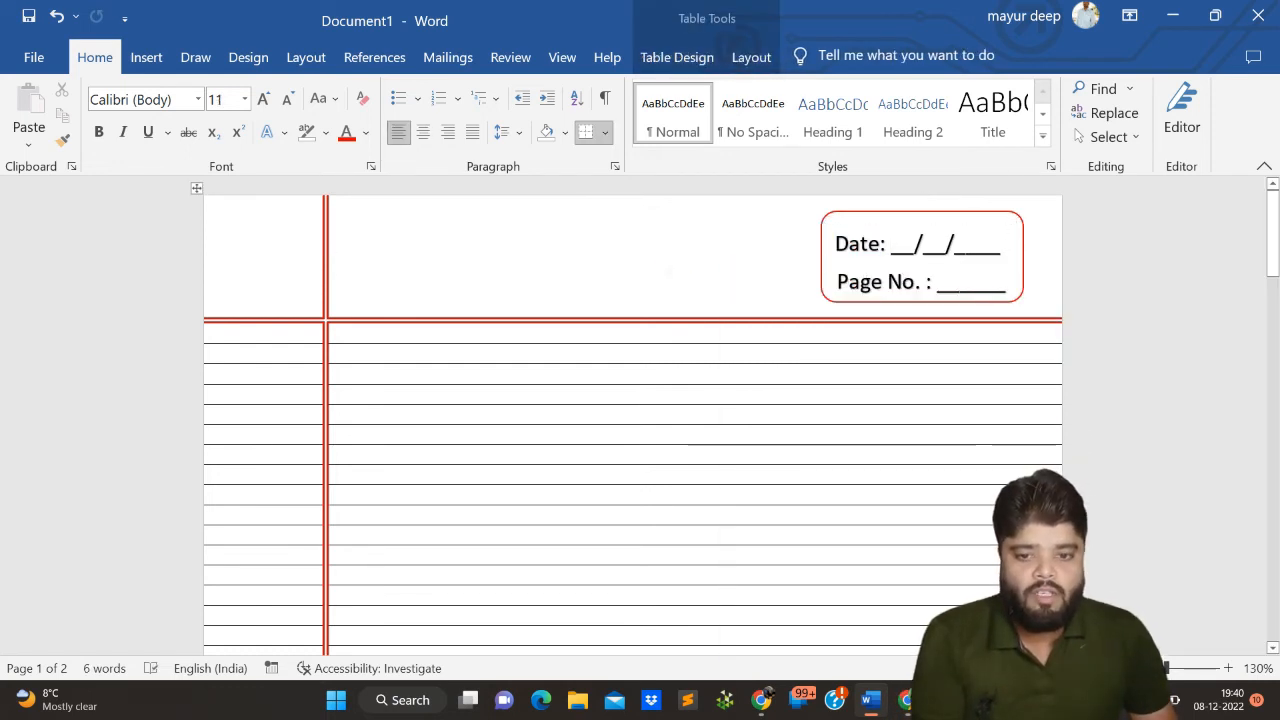
- Review the blank ruled page from header to foot and check its print preview, then return to the document
scroll(668, 268, "down", 10)
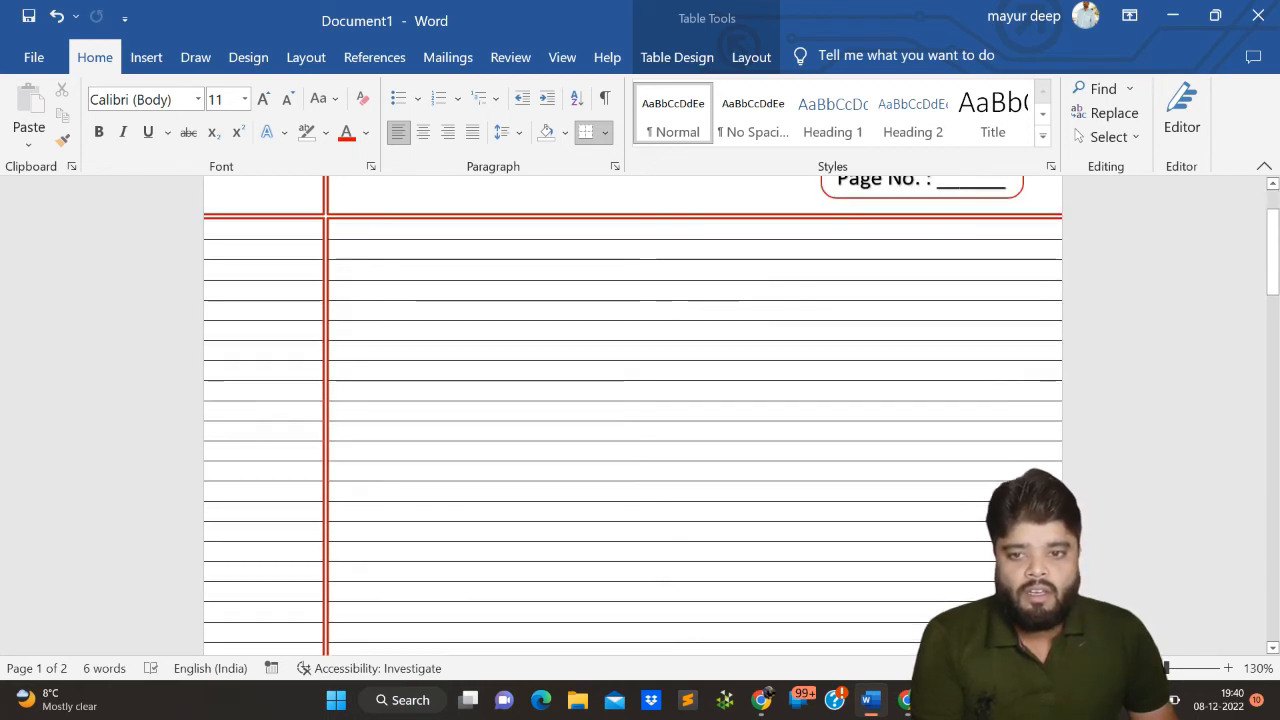
scroll(670, 268, "down", 4)
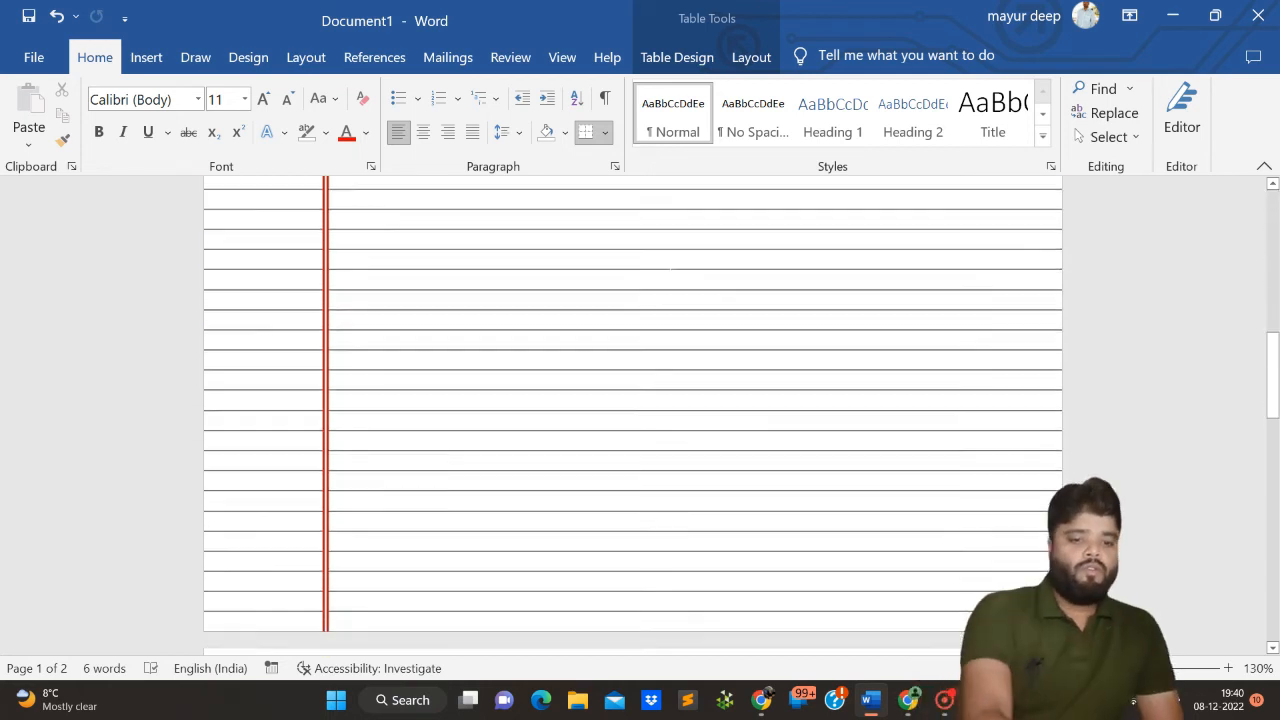
scroll(670, 268, "up", 11)
scroll(143, 300, "up", 5)
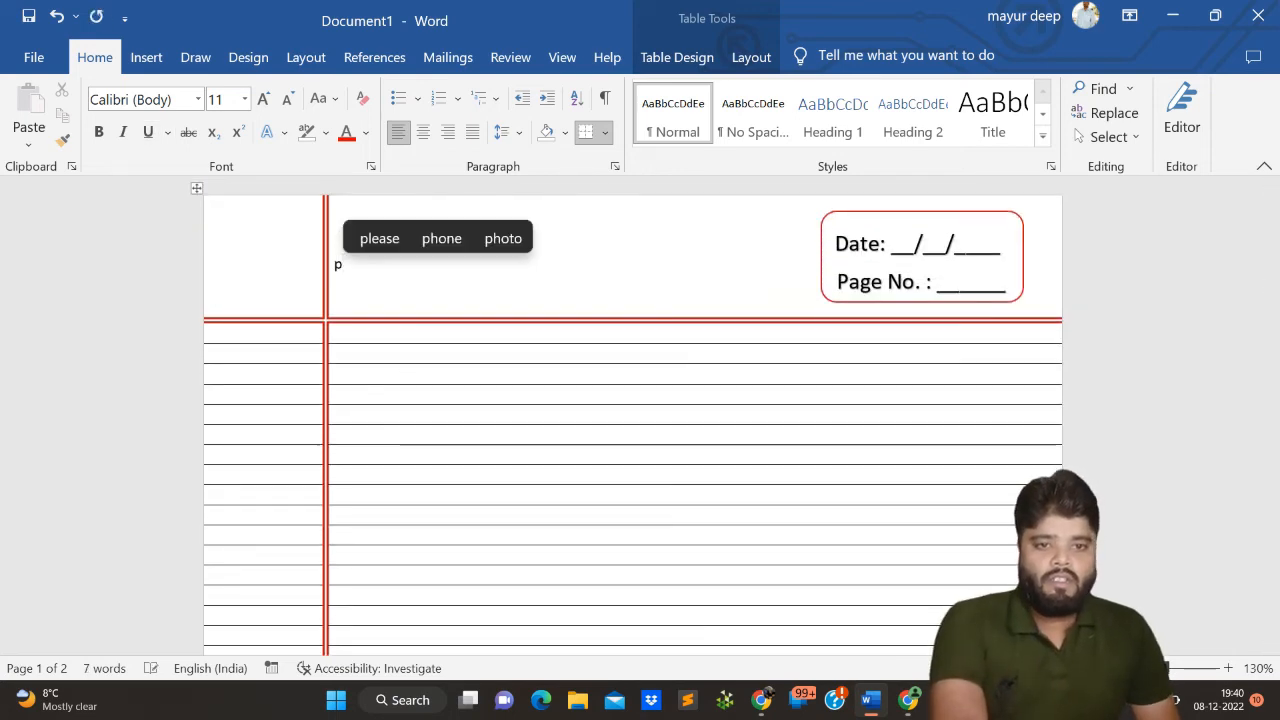
key("BackSpace")
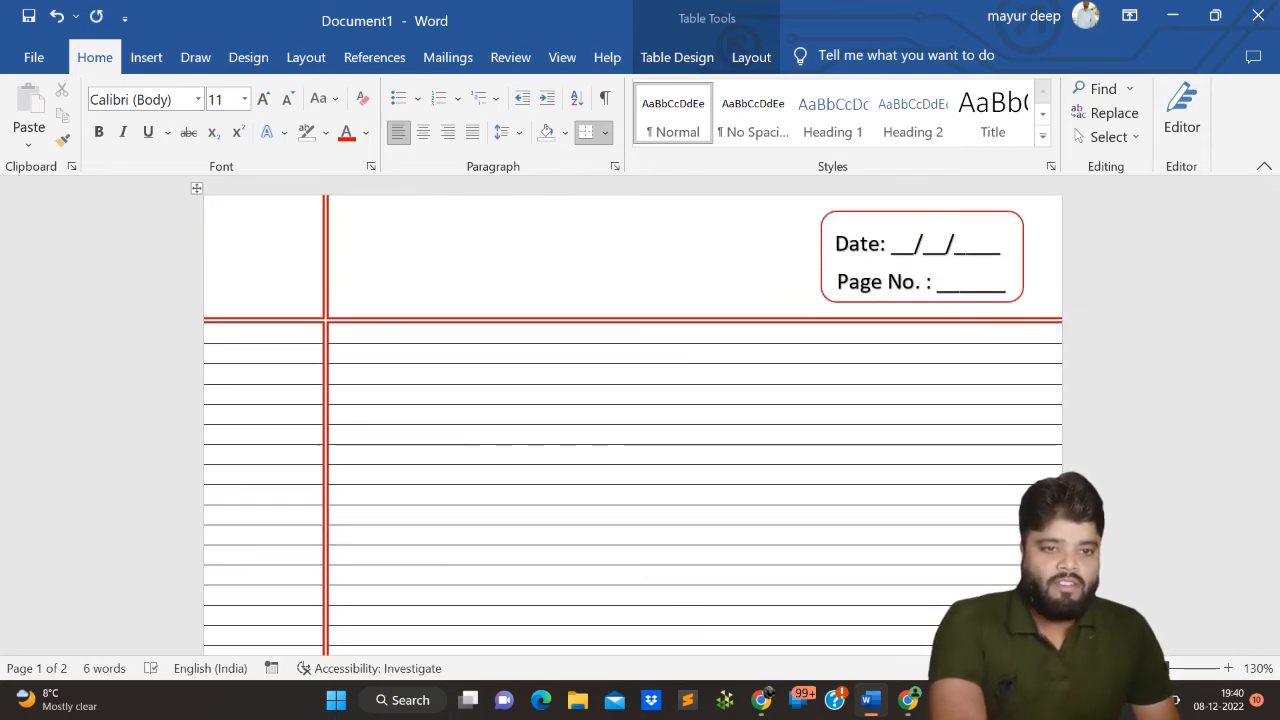
key("ctrl+p")
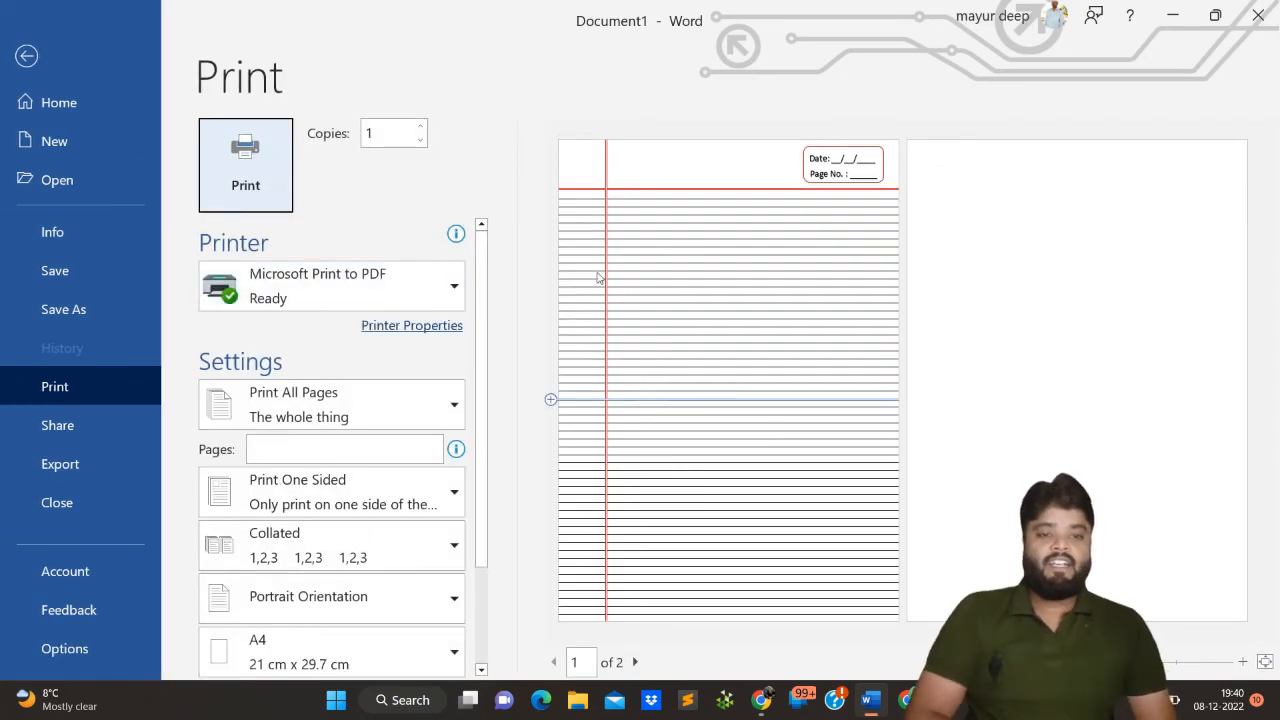
left_click(25, 64)
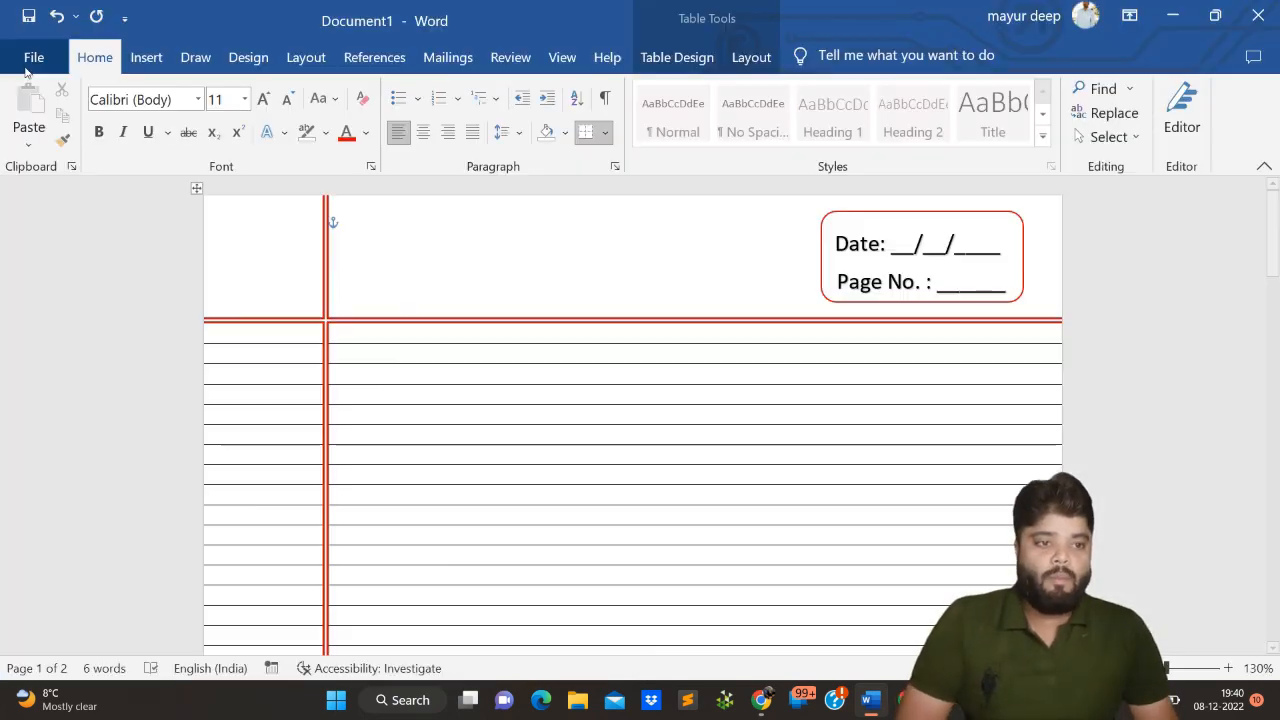
left_click(445, 353)
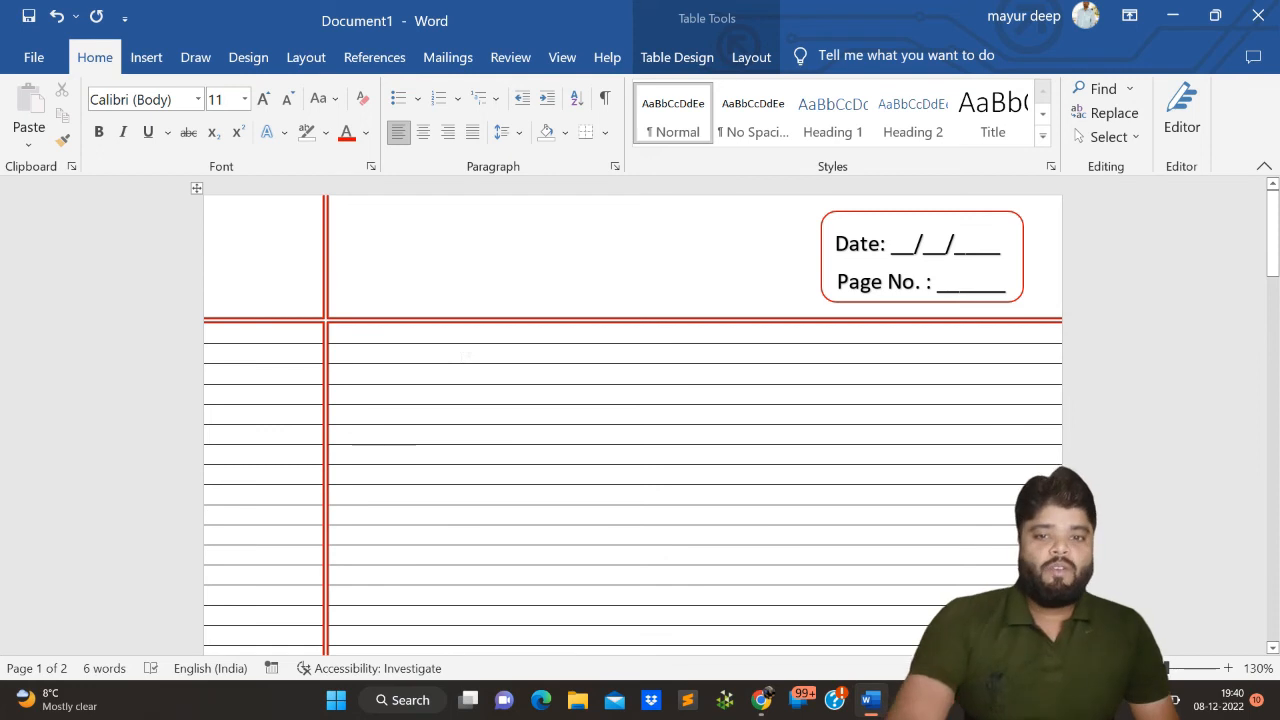
- Enter "Question 1" in the margin column of the first ruled row
scroll(460, 350, "down", 3)
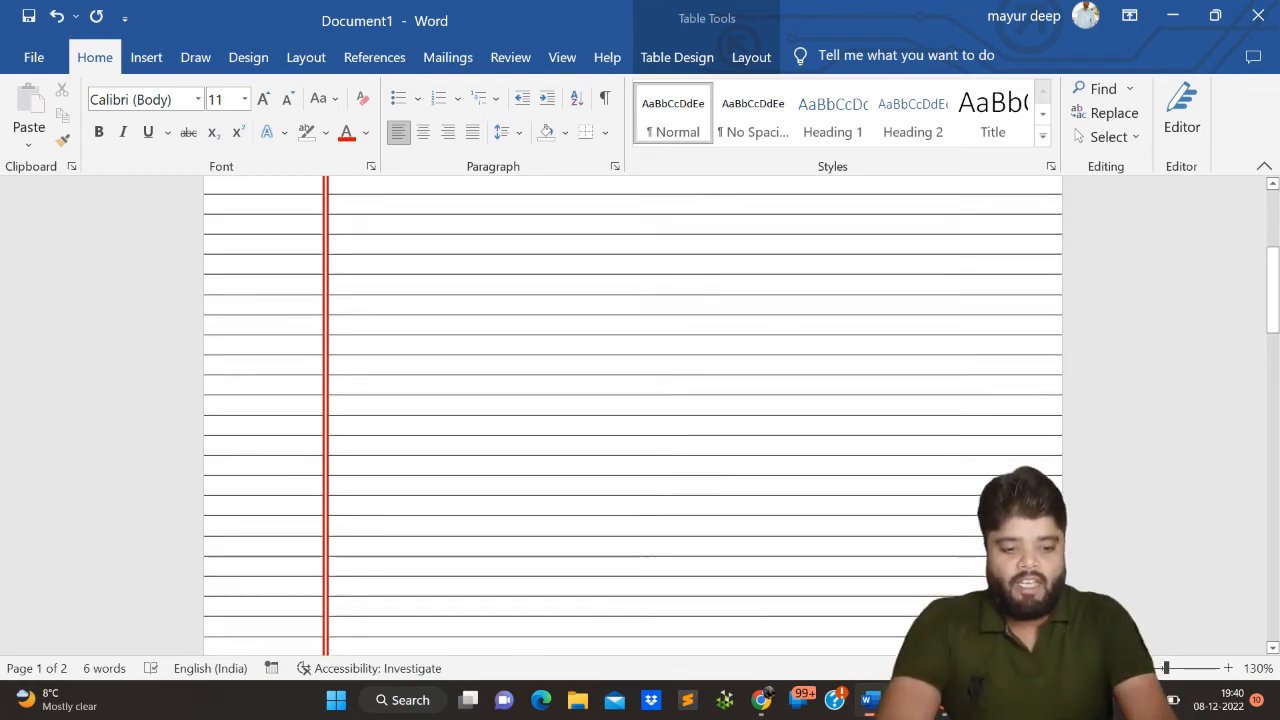
scroll(457, 343, "up", 3)
left_click(342, 330)
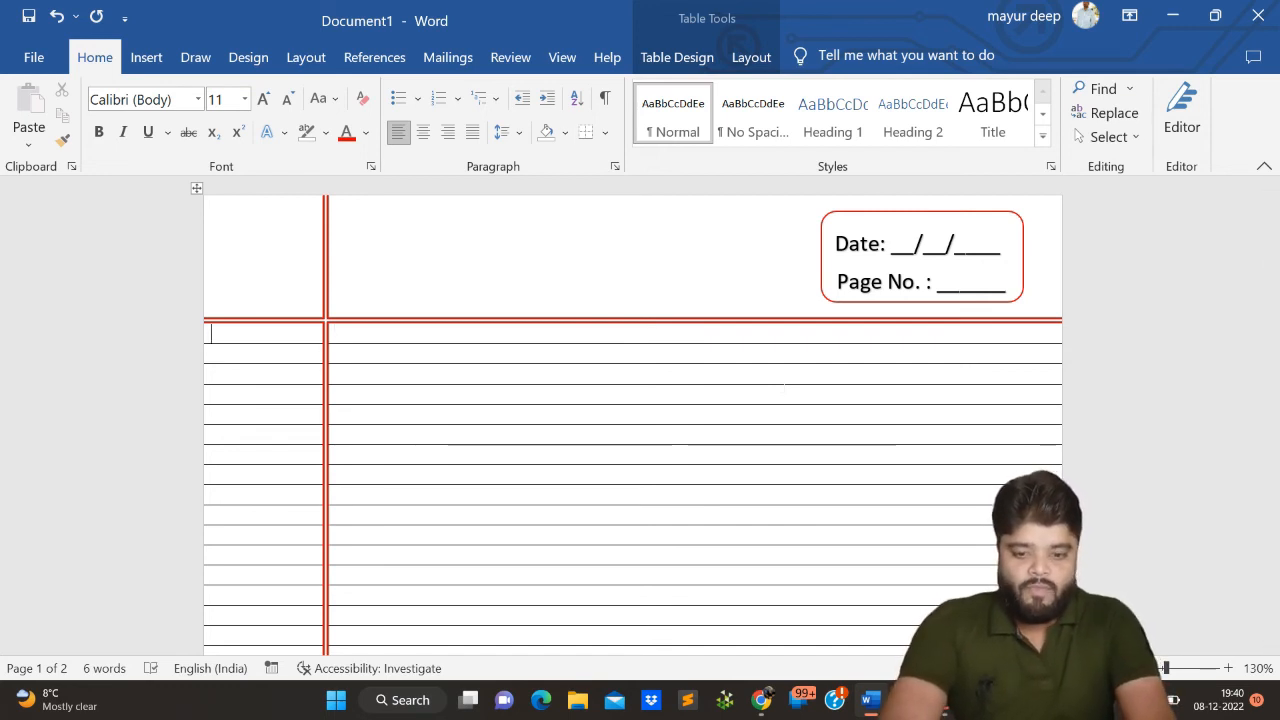
type("Questio")
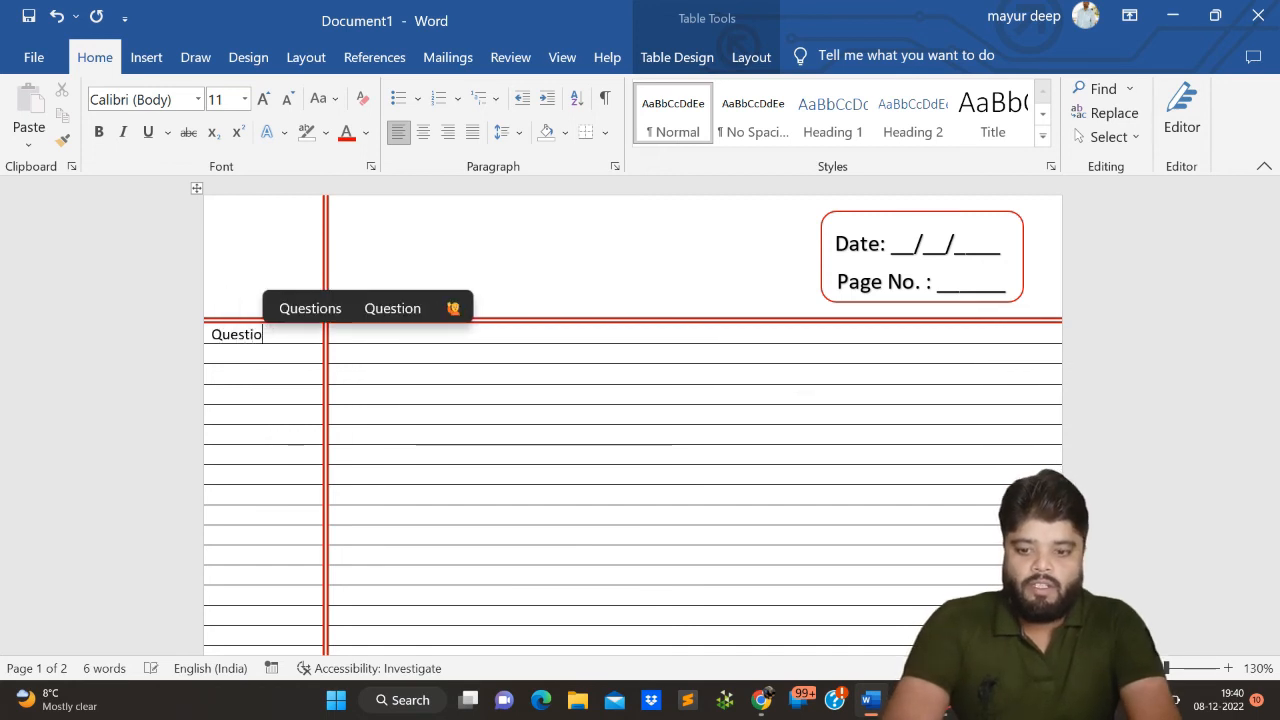
type("ns 1")
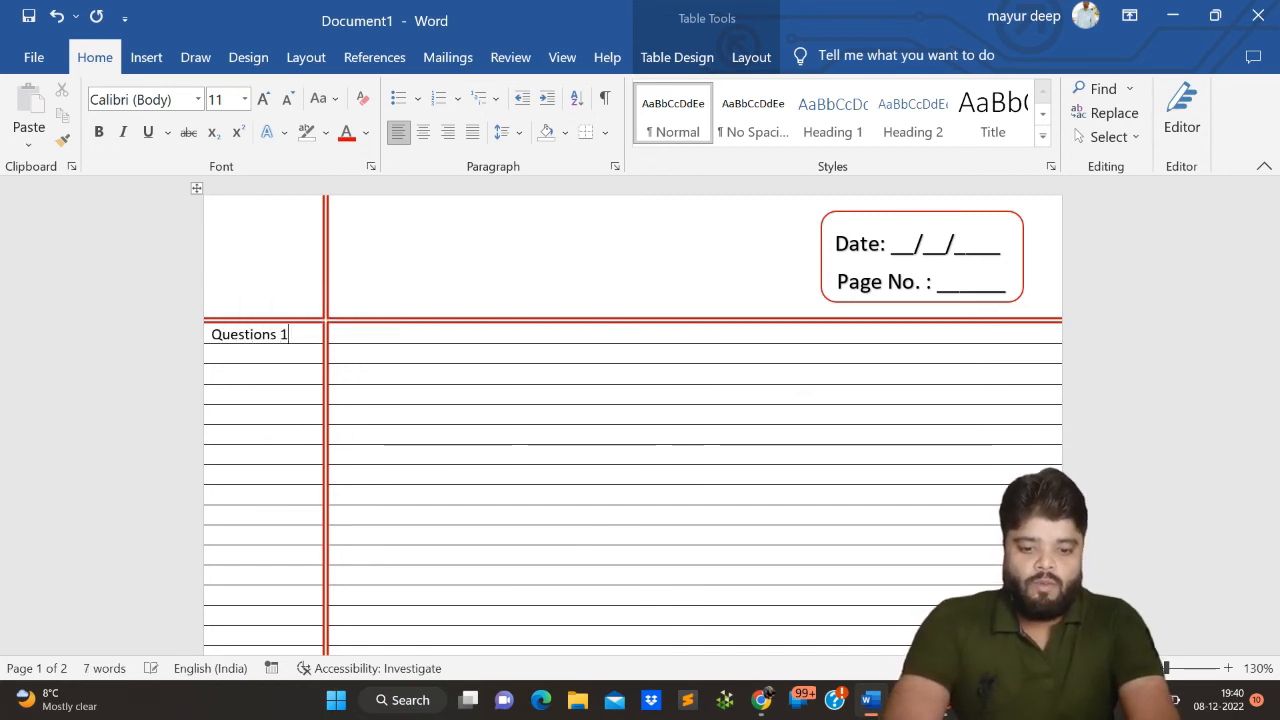
type(" 1")
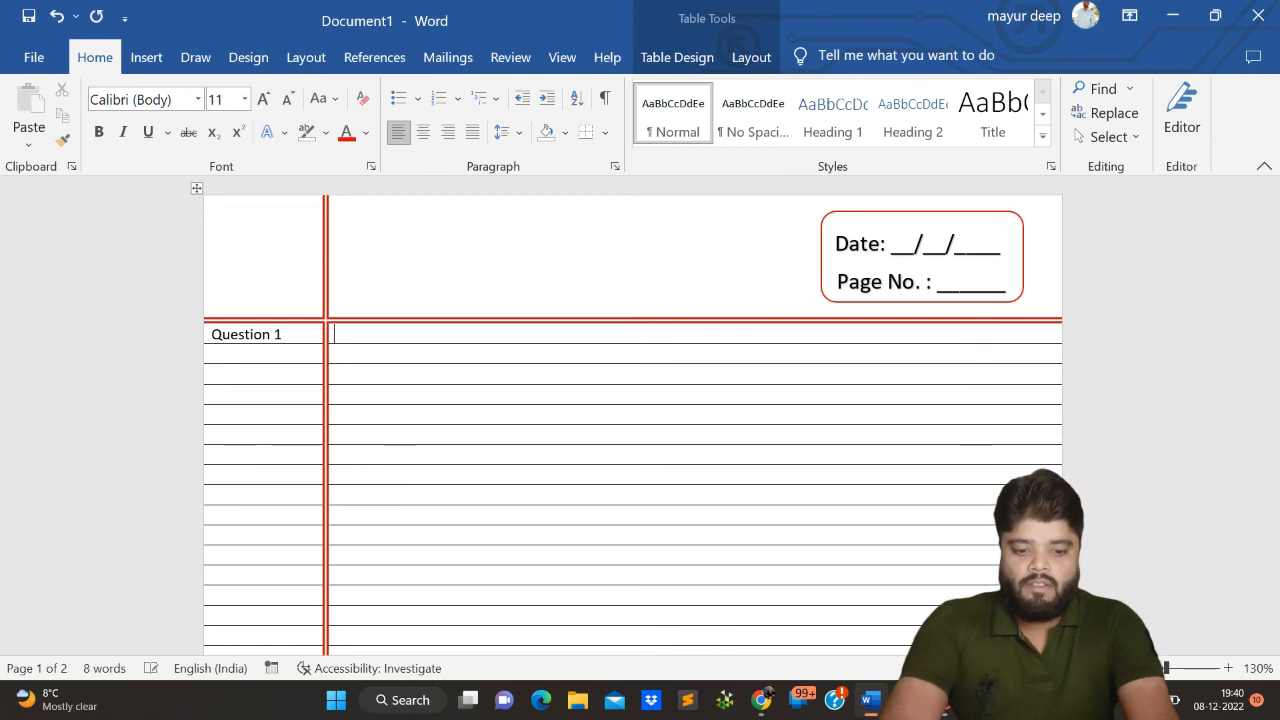
type("What is ")
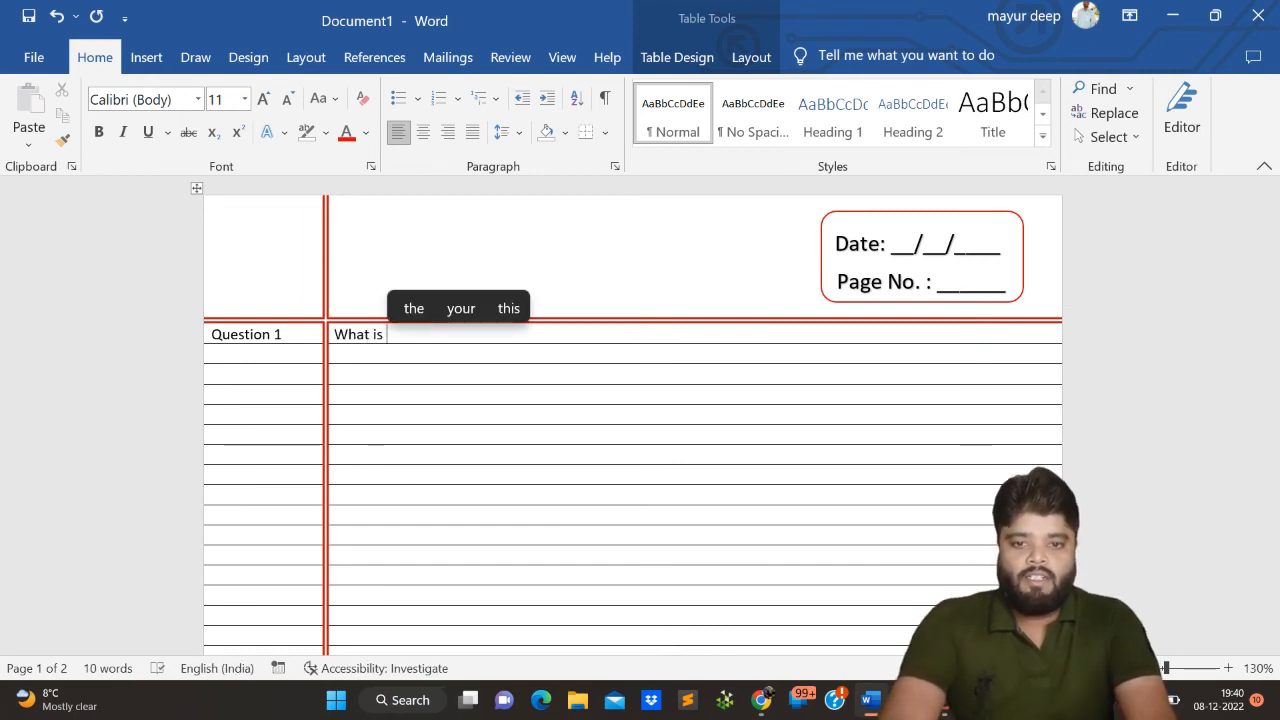
type("Youtube ")
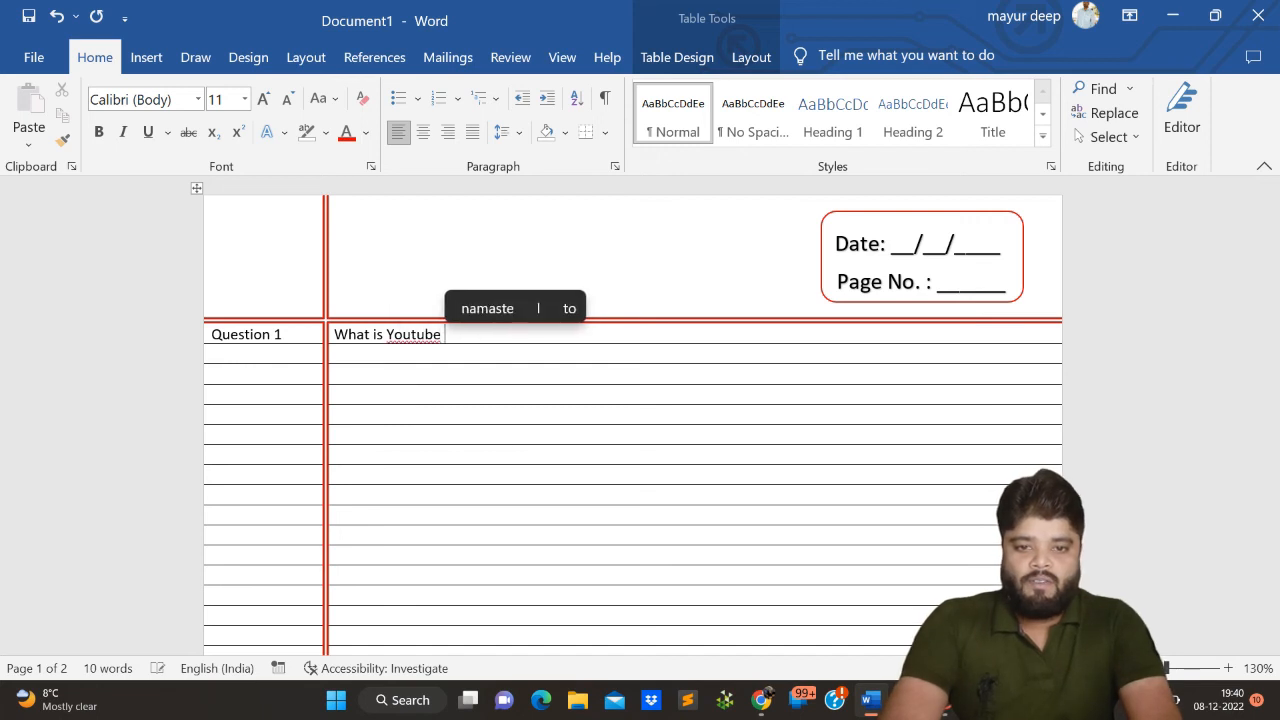
type("?")
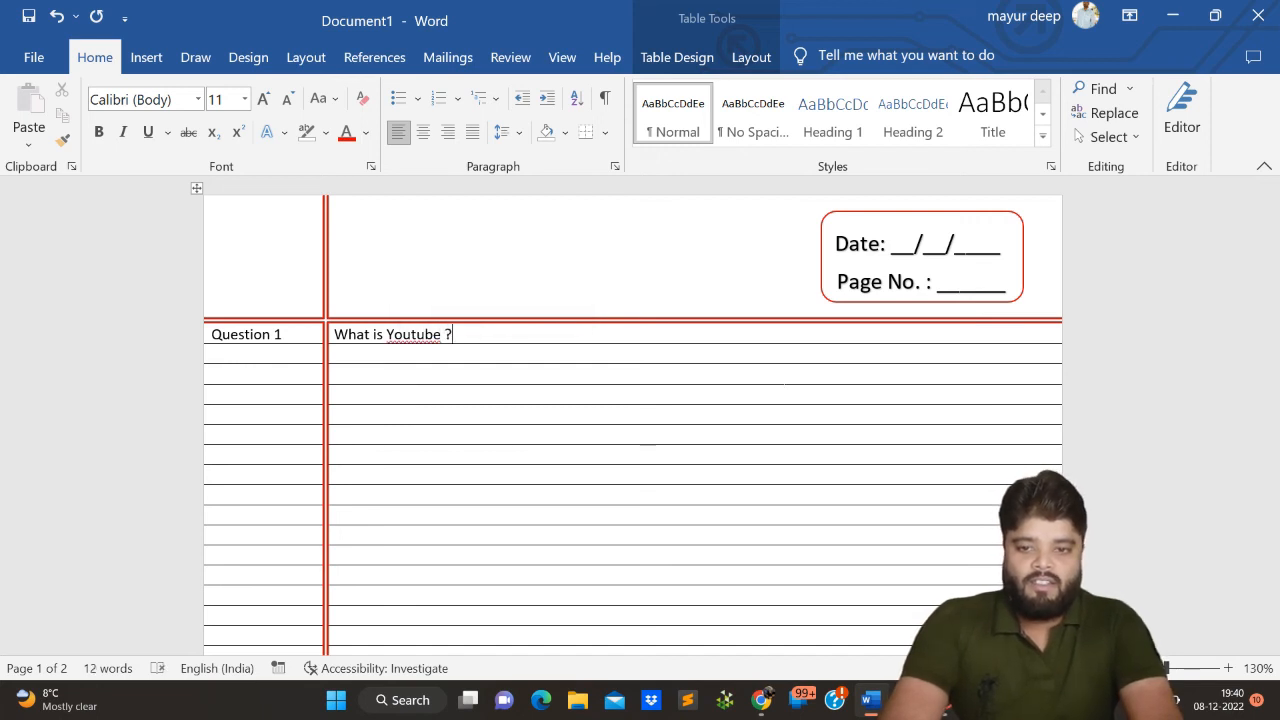
- Write "What is Youtube ?" beside the question label in the wide column of the first ruled row
left_click(498, 356)
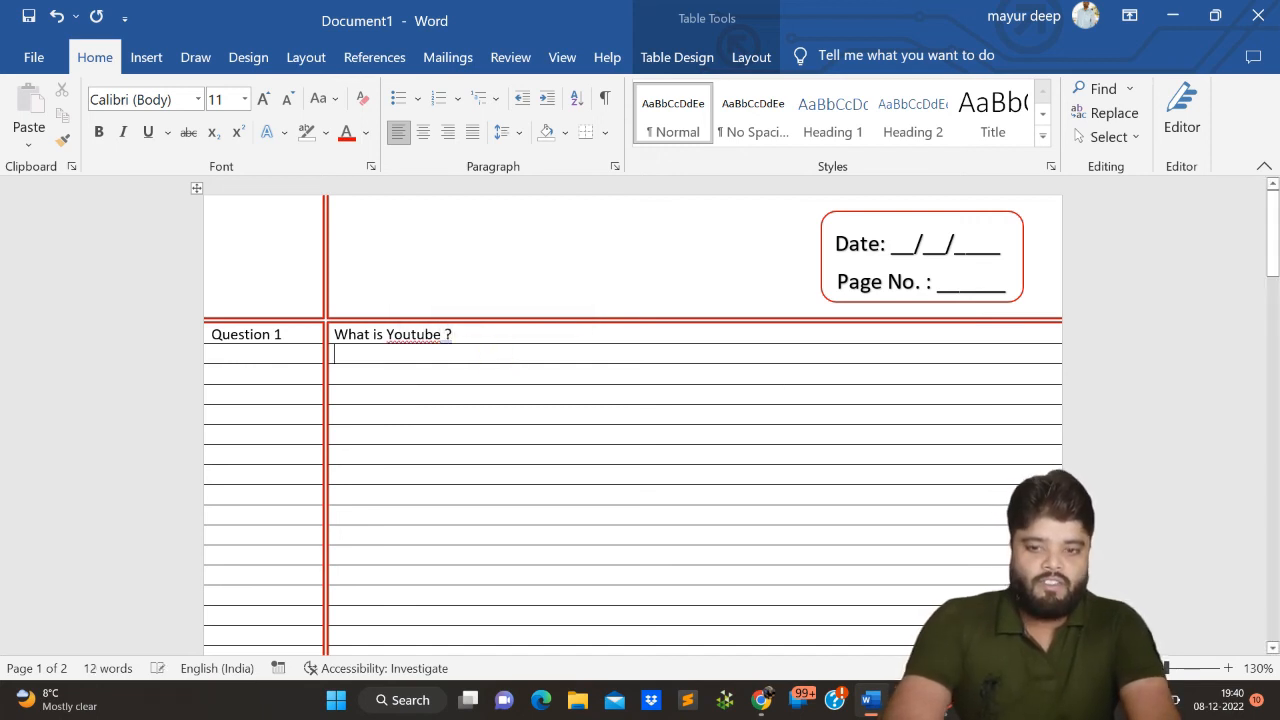
- Fill the second ruled row with "Answer" in the margin column and "It is is a online platform" beside it
left_click(222, 352)
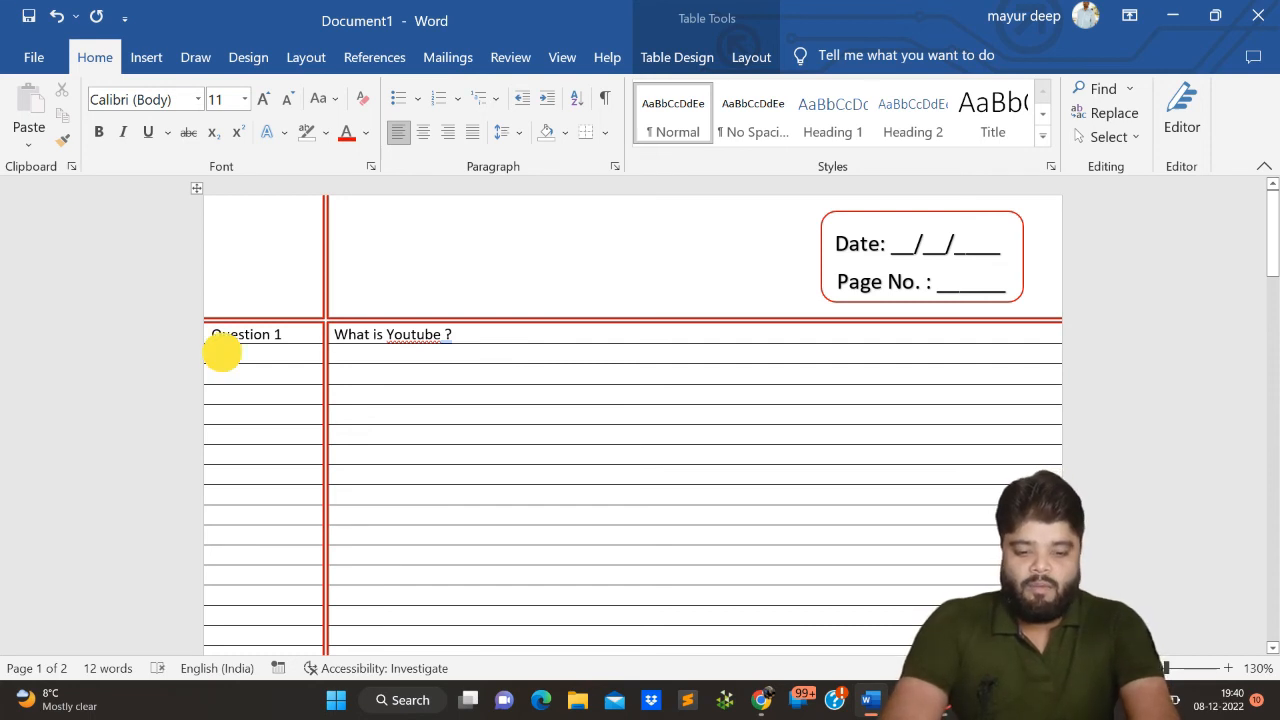
type("Answer")
key("Tab")
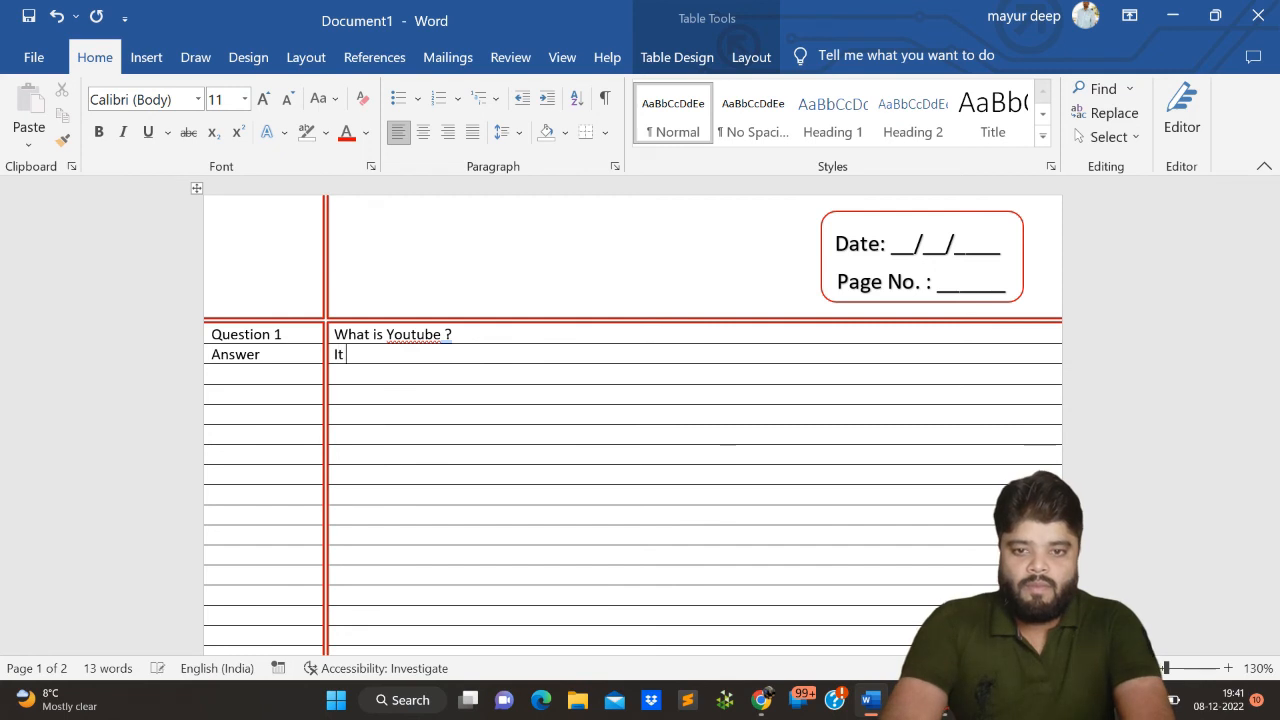
type("It is is aonlin")
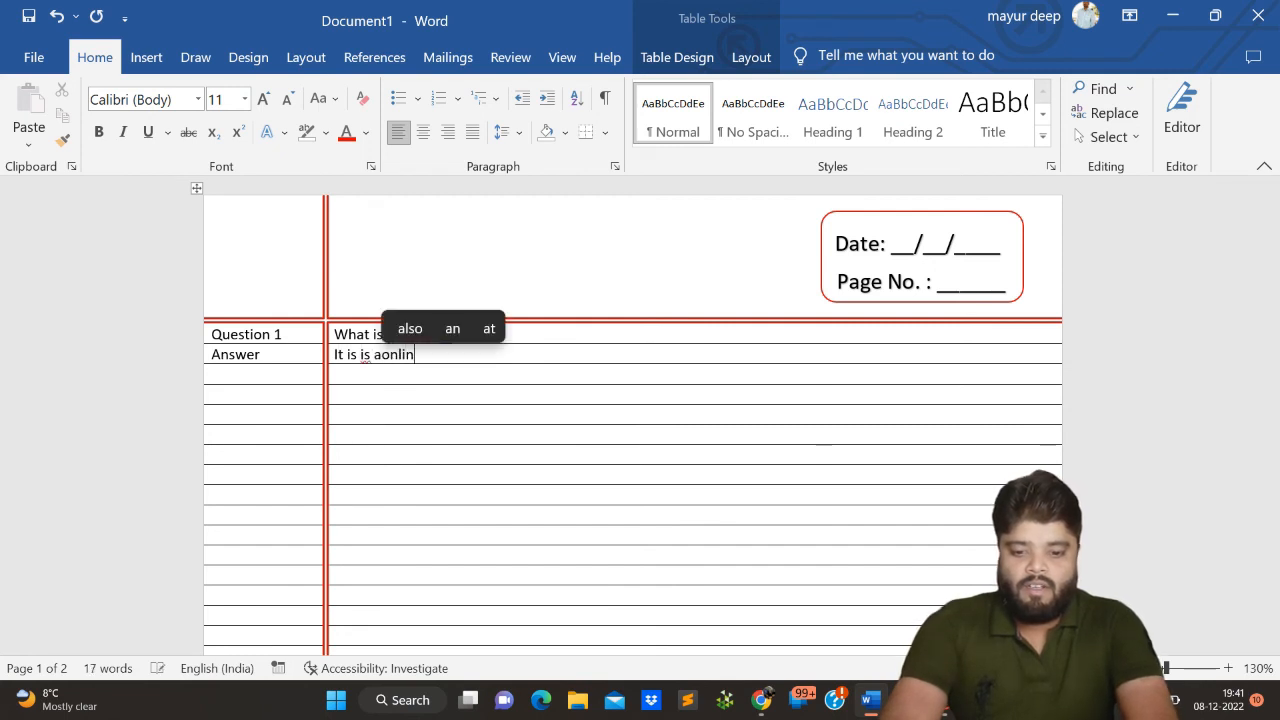
type("e")
key("BackSpace")
key("BackSpace")
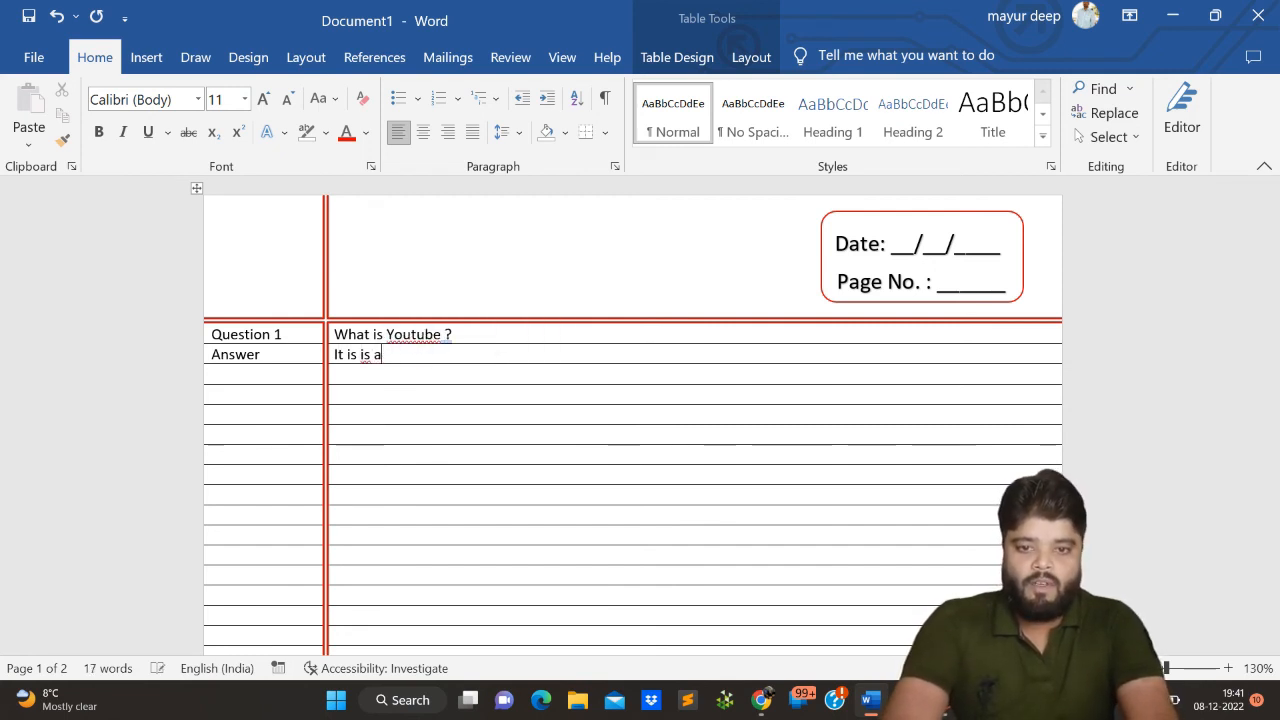
type("online platform")
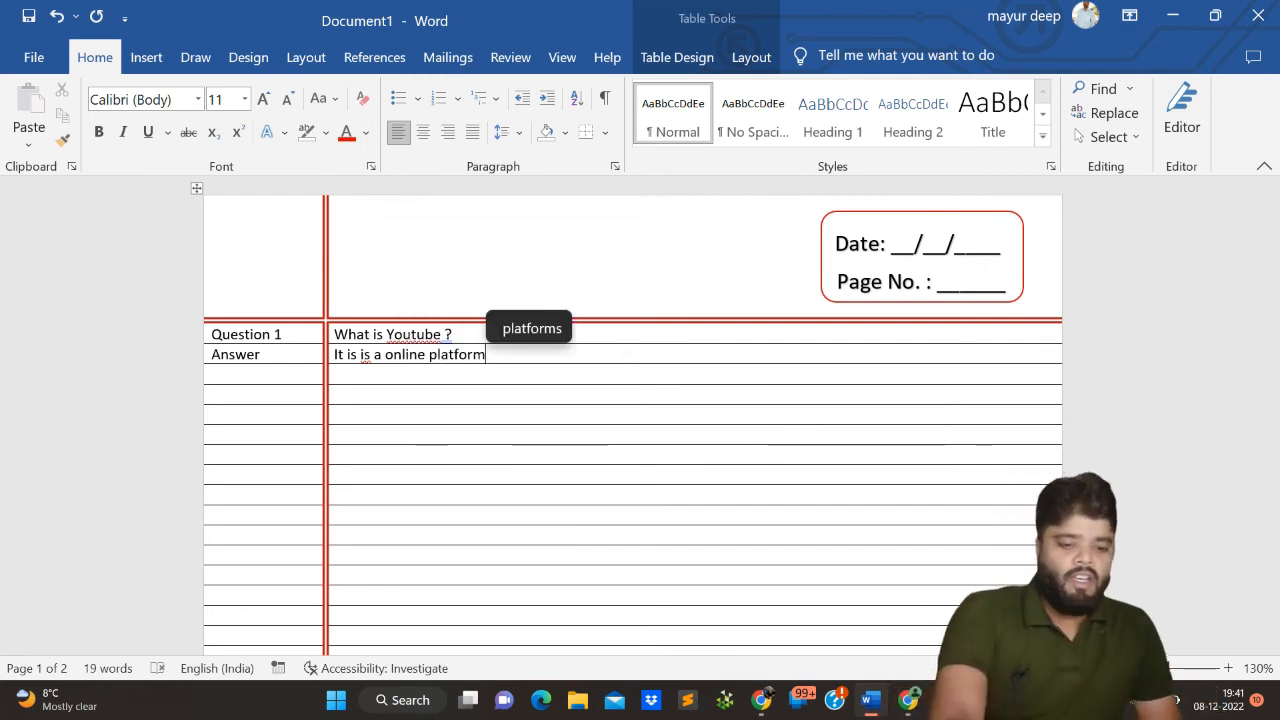
- Check the filled-in question and answer page in the print preview and return to the document
scroll(440, 485, "down", 2)
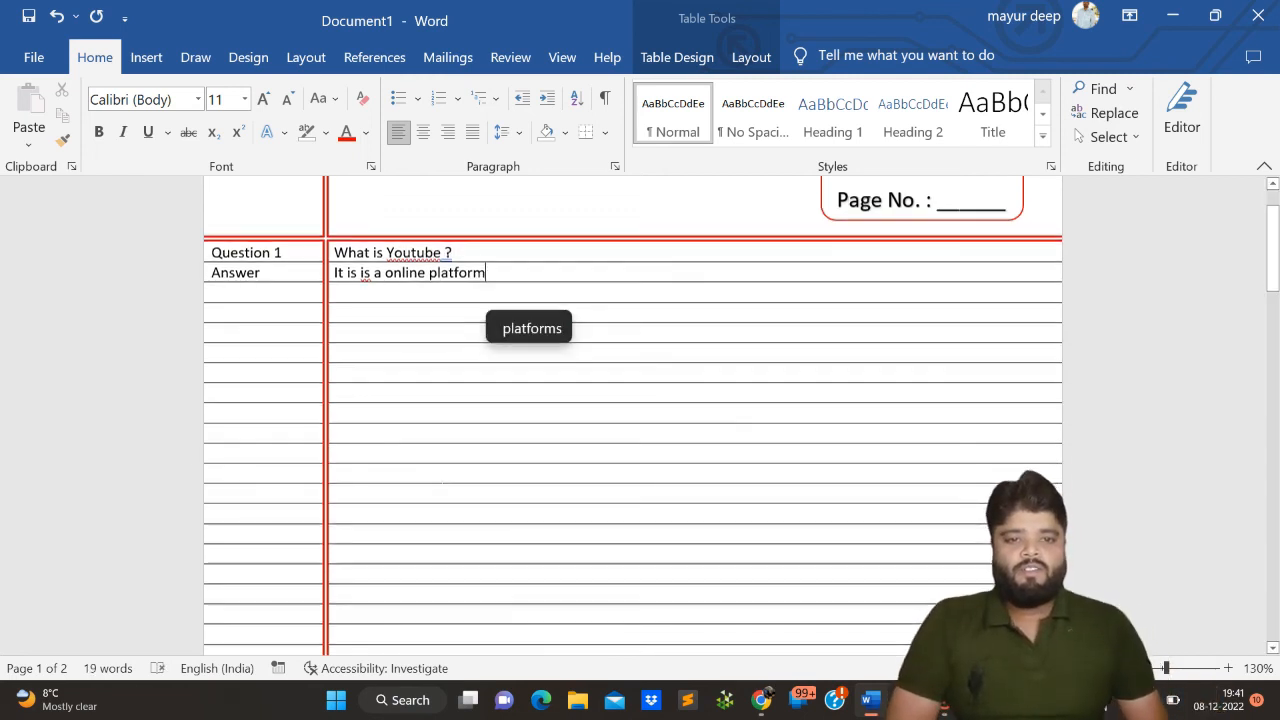
scroll(440, 485, "up", 1)
scroll(440, 485, "up", 1)
key("ctrl+p")
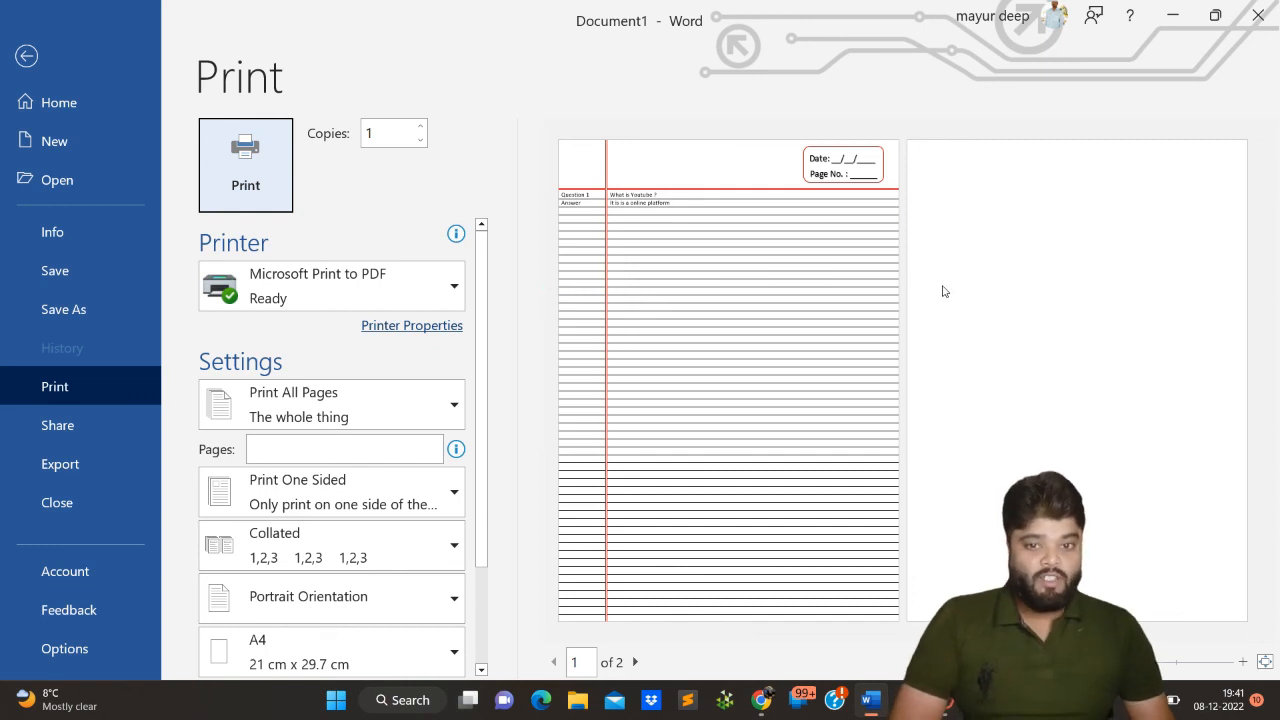
left_click(27, 56)
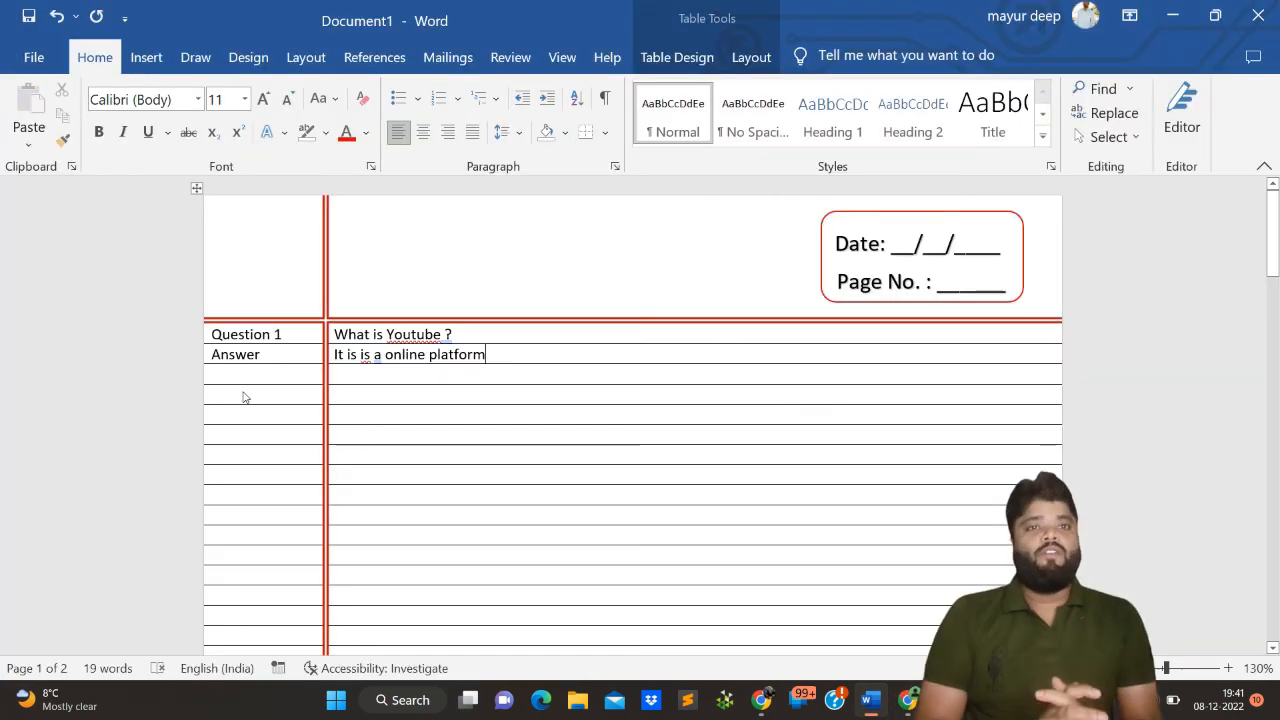